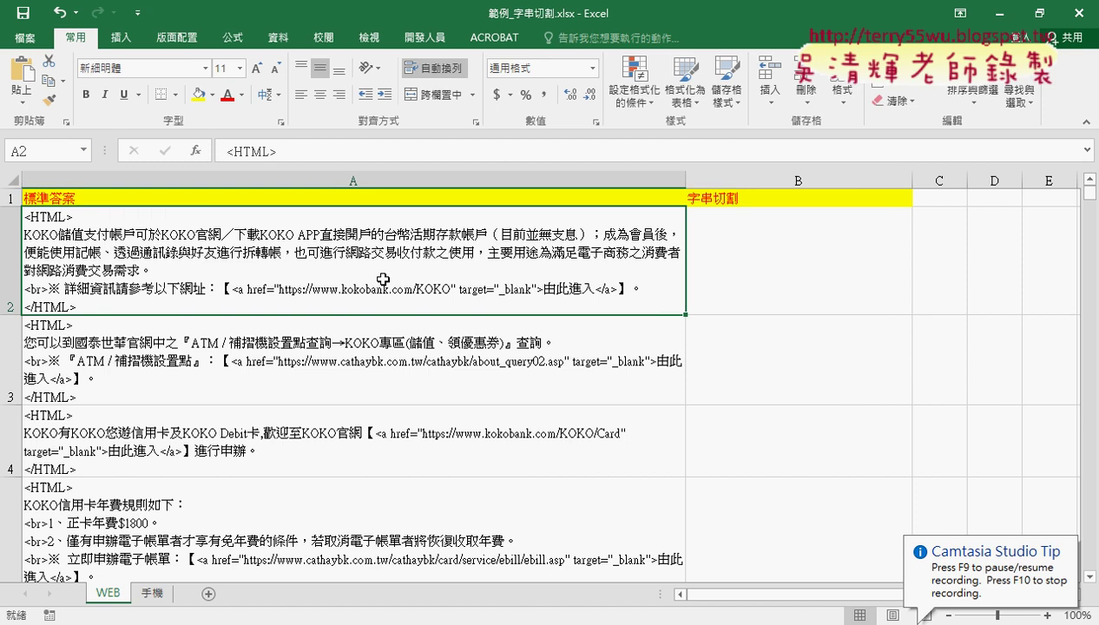
# Paste a sample link tag from A2's text into B2, then clear it again.
pyautogui.doubleClick(235, 292)
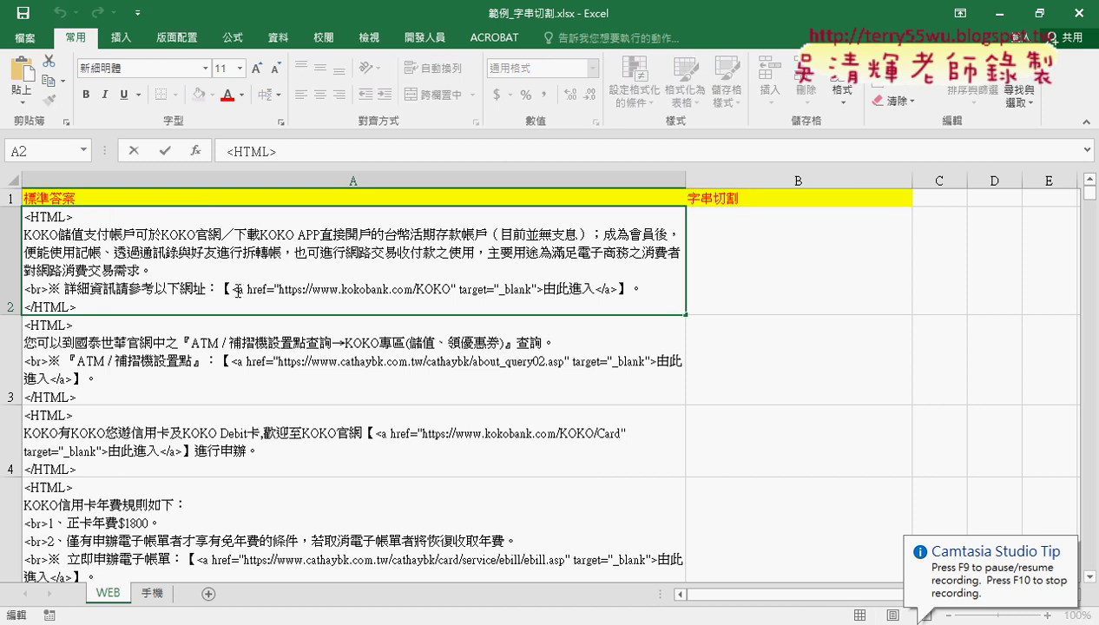
pyautogui.hotkey('shift', 'Right')
pyautogui.hotkey('shift', 'Right')
pyautogui.hotkey('shift', 'Right')
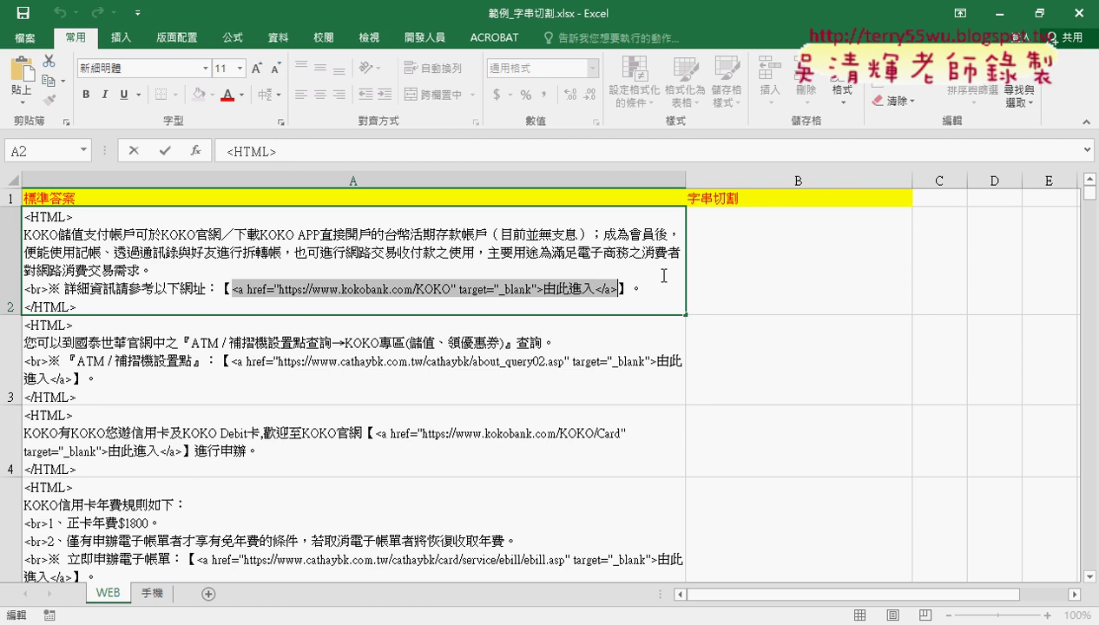
pyautogui.click(791, 277)
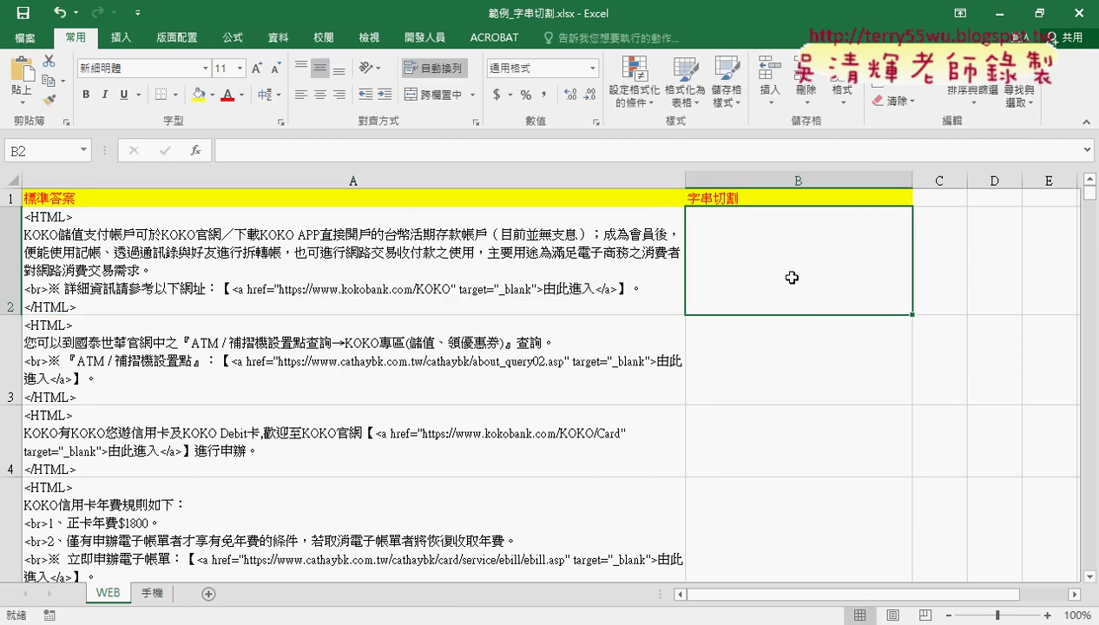
pyautogui.write('<a href="https://www.kokobank.com/KOKO" target="_blank">由此進入</a>')
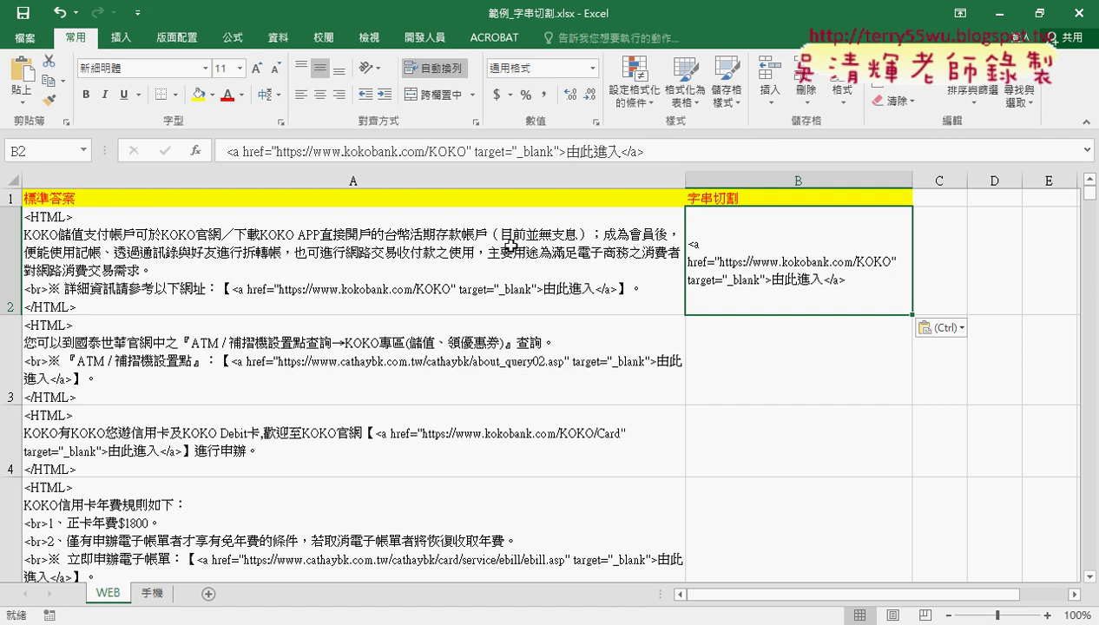
pyautogui.press('Delete')
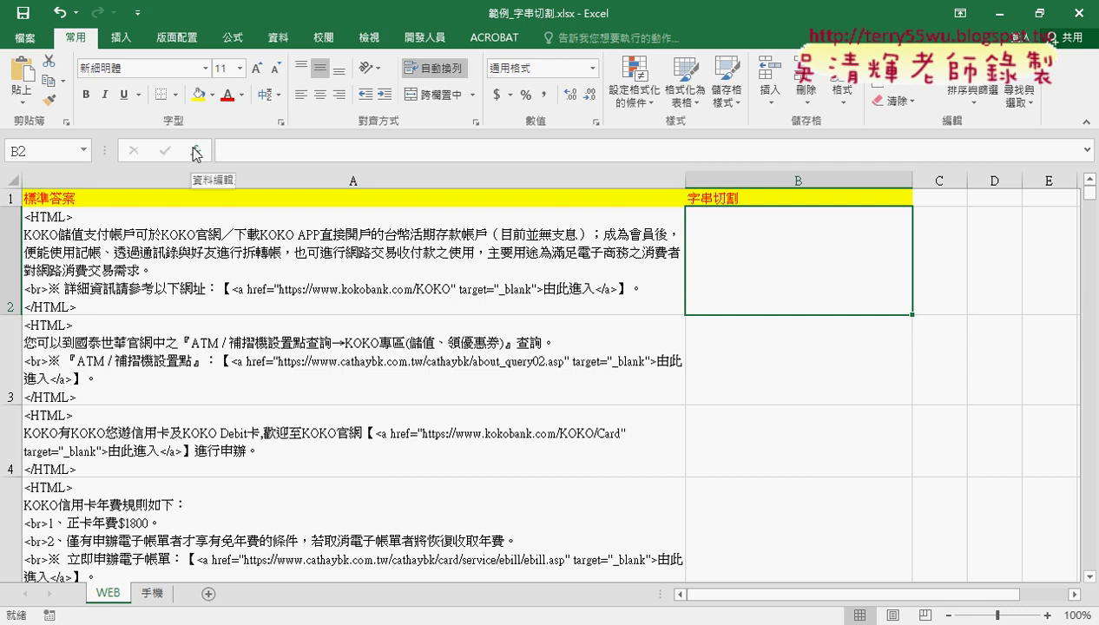
# Start a FIND function in B2 from the Text category, then cancel it.
pyautogui.click(230, 294)
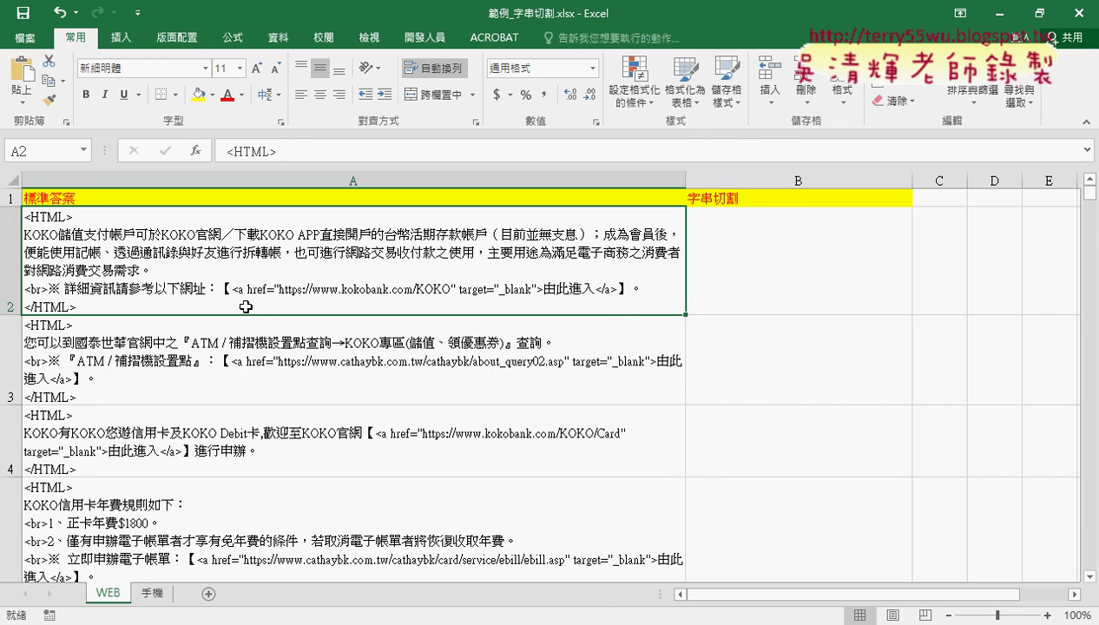
pyautogui.click(790, 267)
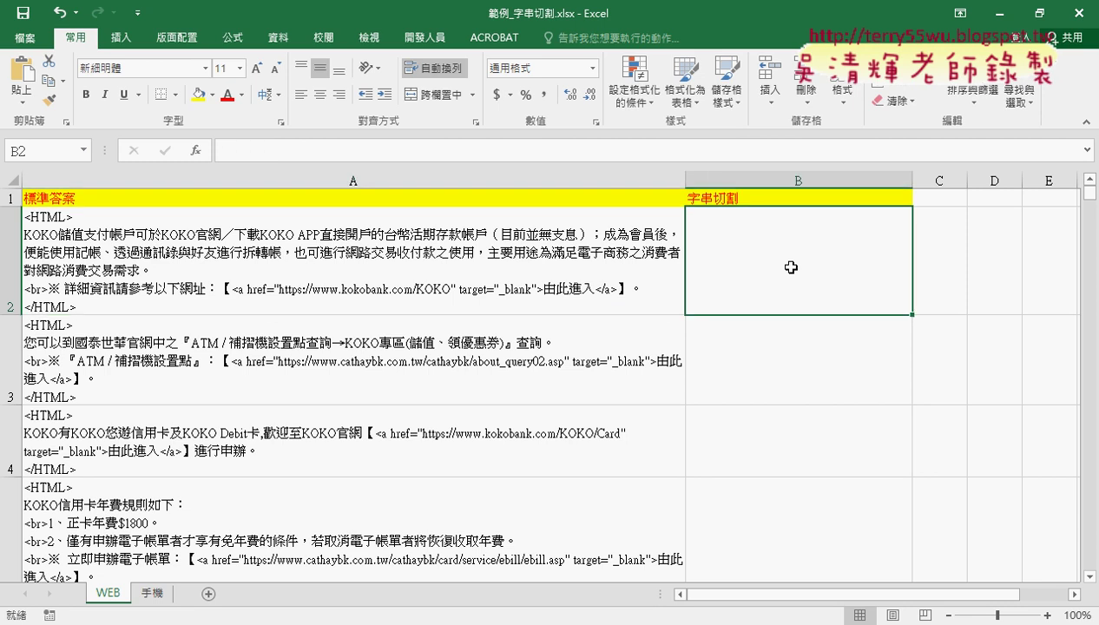
pyautogui.click(198, 150)
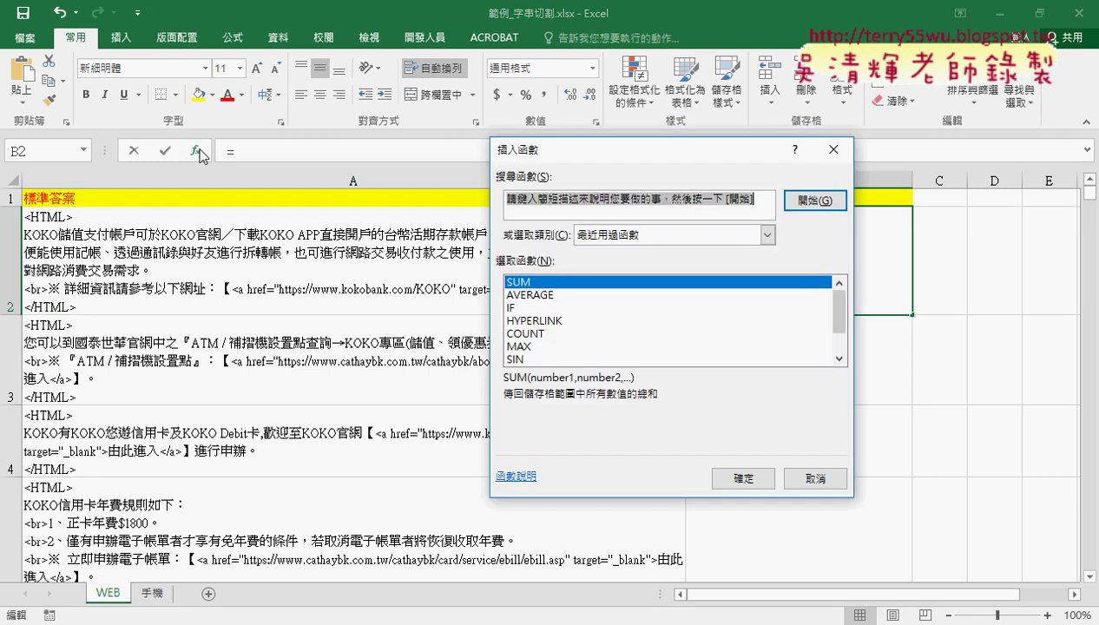
pyautogui.click(768, 234)
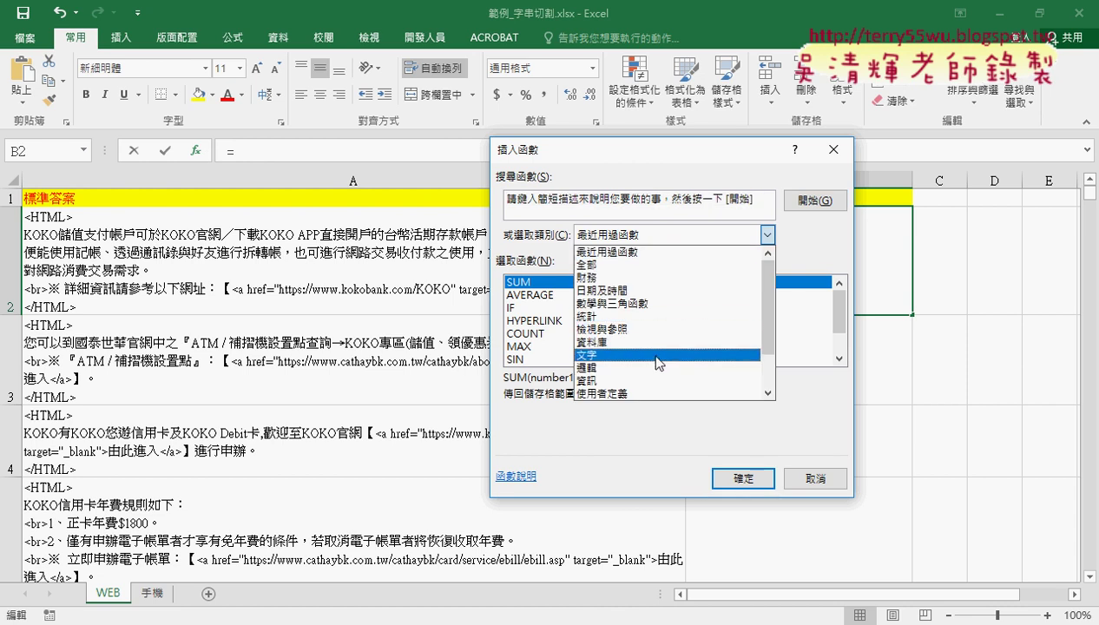
pyautogui.click(657, 355)
pyautogui.scroll(-1, 839, 303)
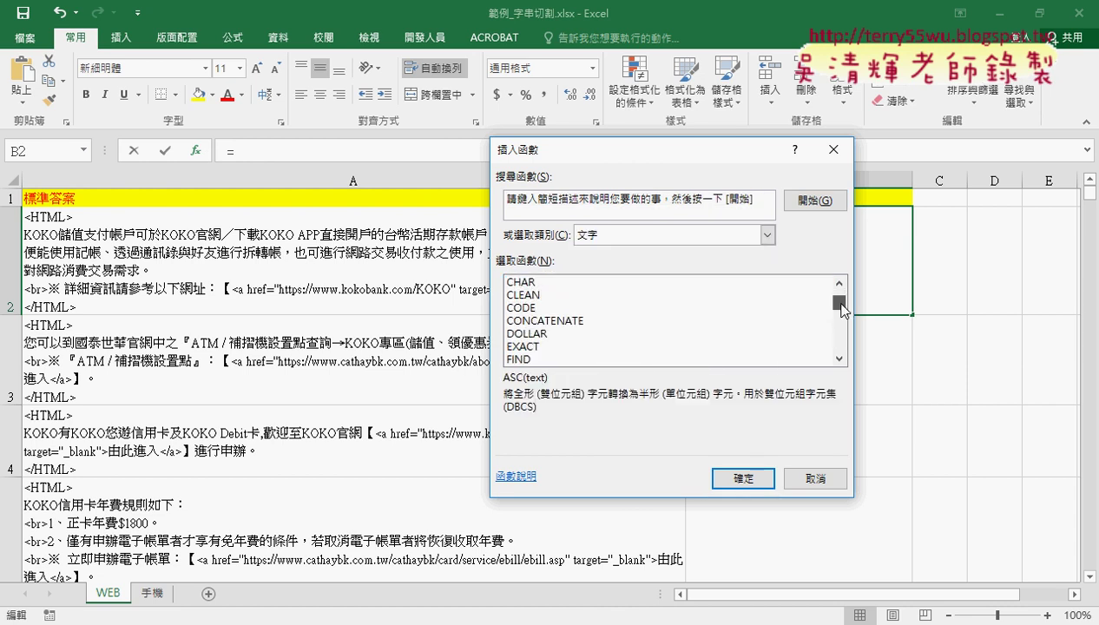
pyautogui.doubleClick(534, 359)
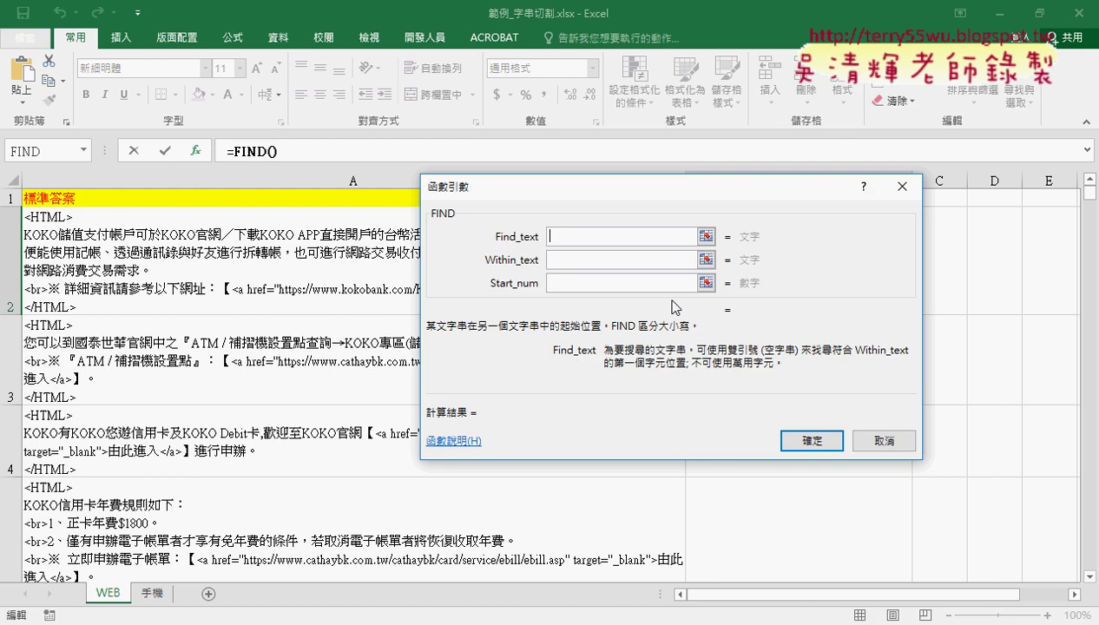
pyautogui.moveTo(576, 188); pyautogui.dragTo(675, 187)
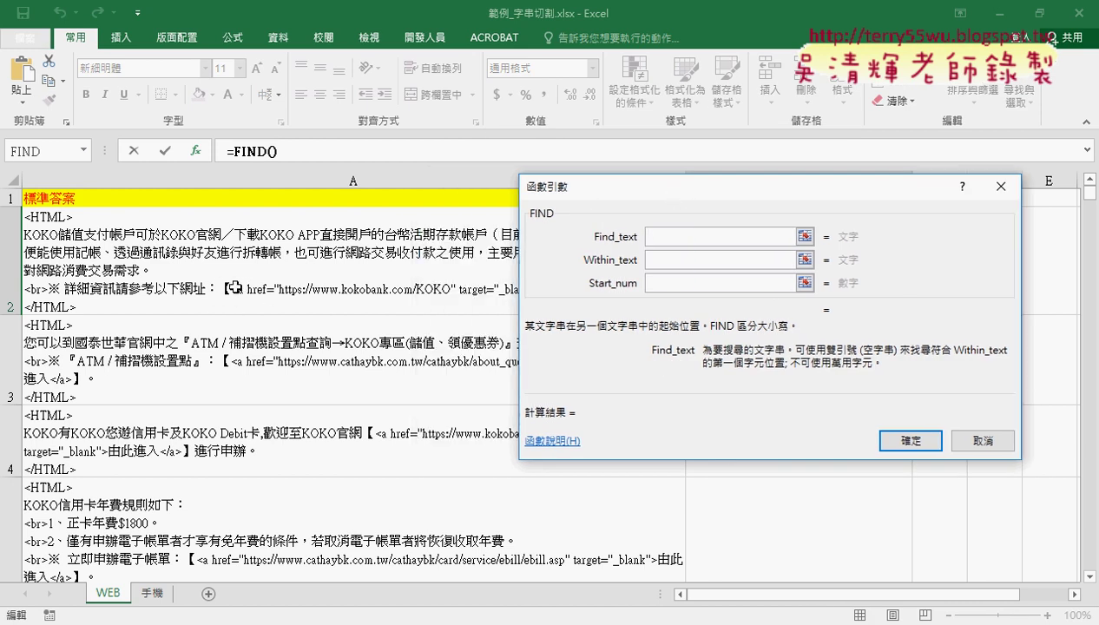
pyautogui.click(981, 441)
# Copy the 【 bracket from A2's text and select B2.
pyautogui.click(237, 289)
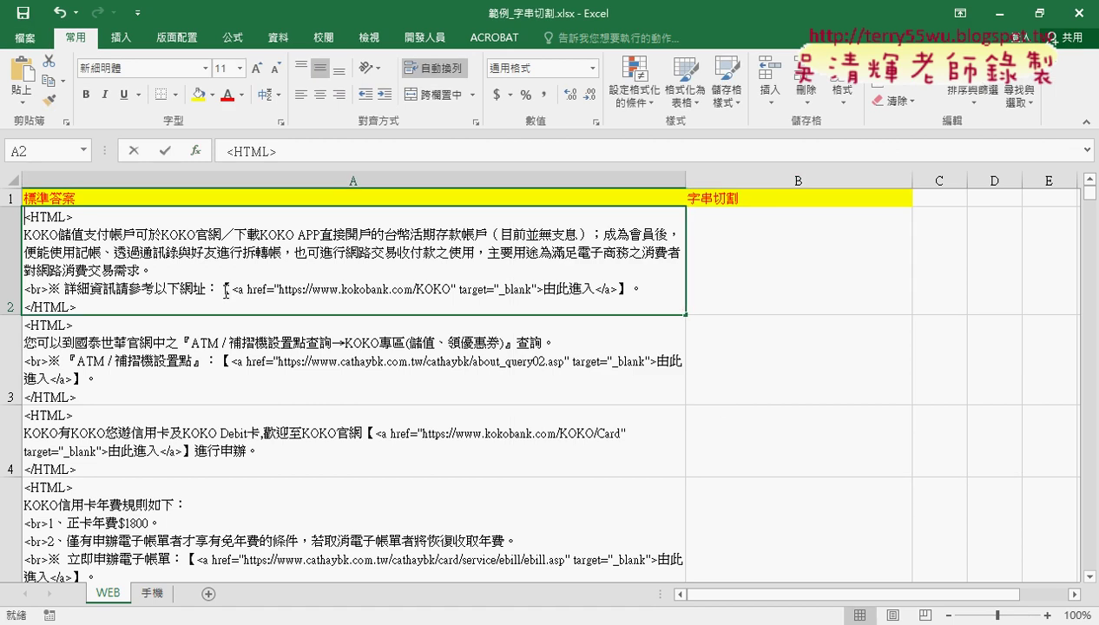
pyautogui.moveTo(236, 289); pyautogui.dragTo(219, 289)
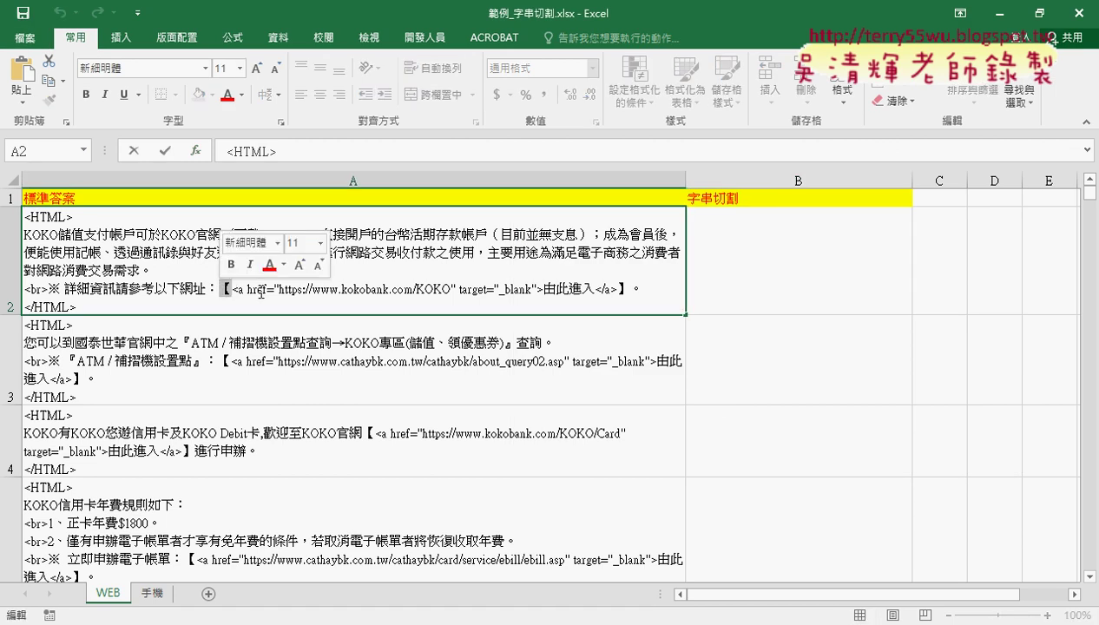
pyautogui.hotkey('ctrl', 'c')
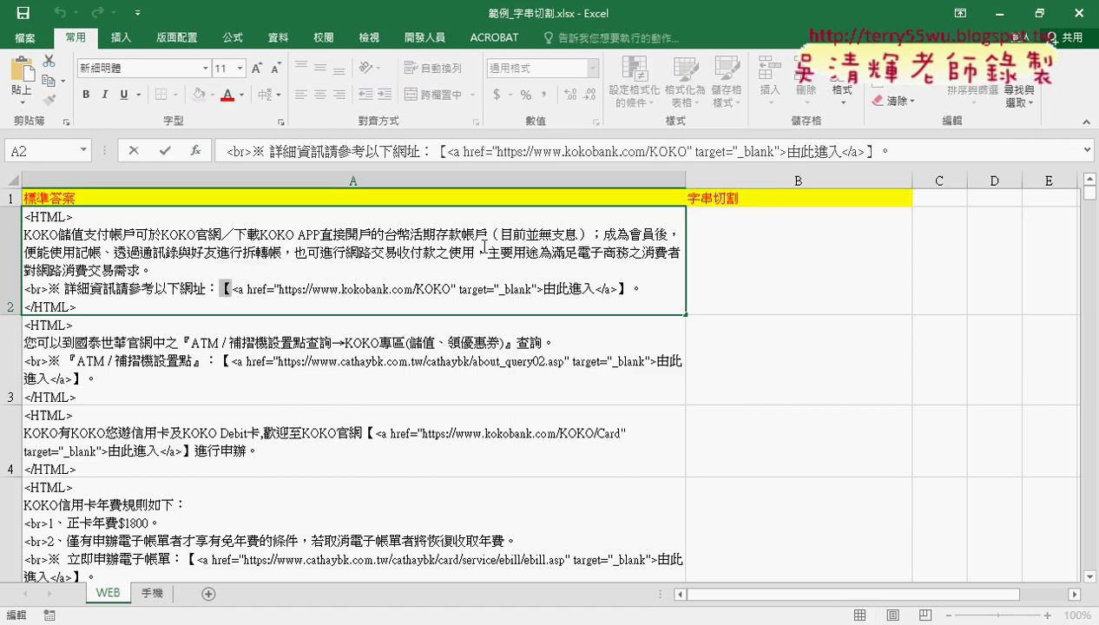
pyautogui.click(775, 247)
# Insert FIND in B2 with "【" as Find_text and A2 as Within_text.
pyautogui.click(196, 151)
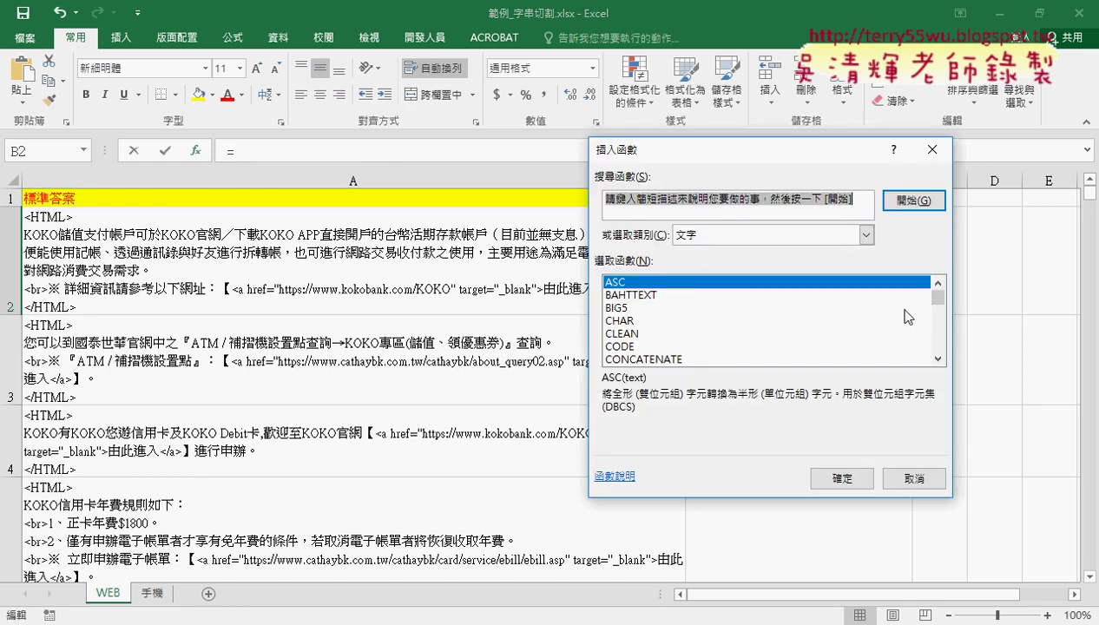
pyautogui.moveTo(936, 297); pyautogui.dragTo(937, 317)
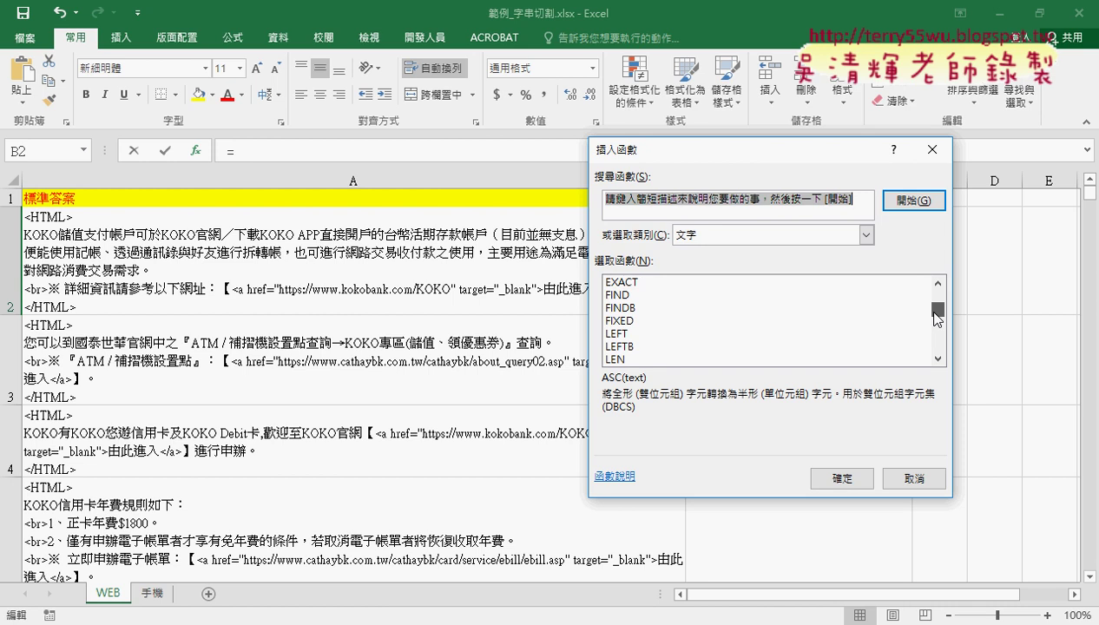
pyautogui.doubleClick(630, 296)
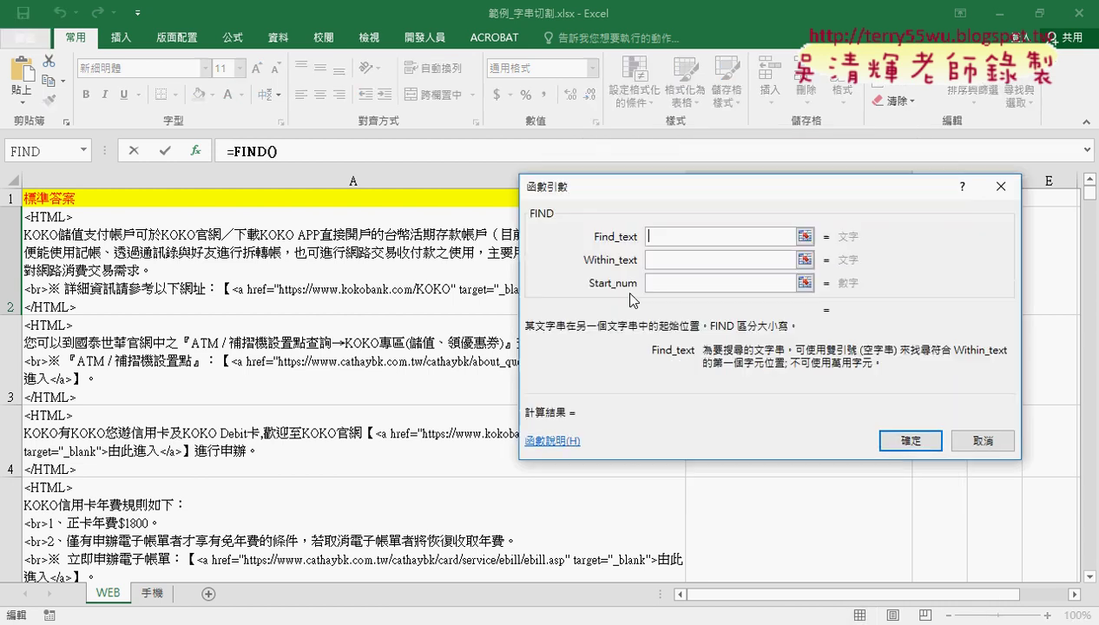
pyautogui.rightClick(658, 234)
pyautogui.click(695, 284)
pyautogui.click(669, 260)
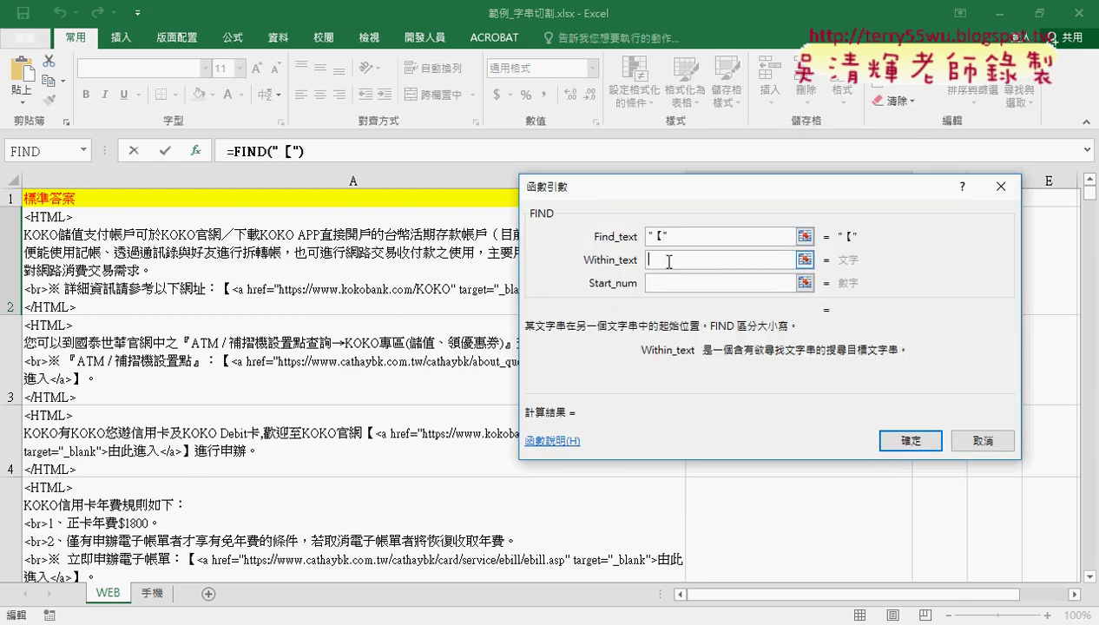
pyautogui.click(370, 245)
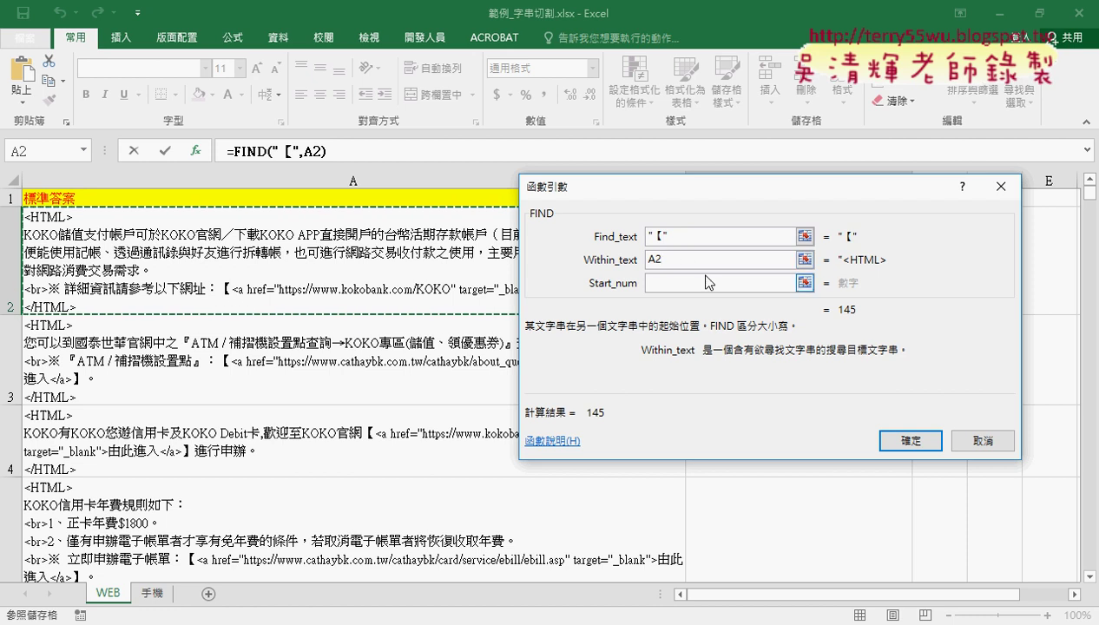
pyautogui.click(663, 238)
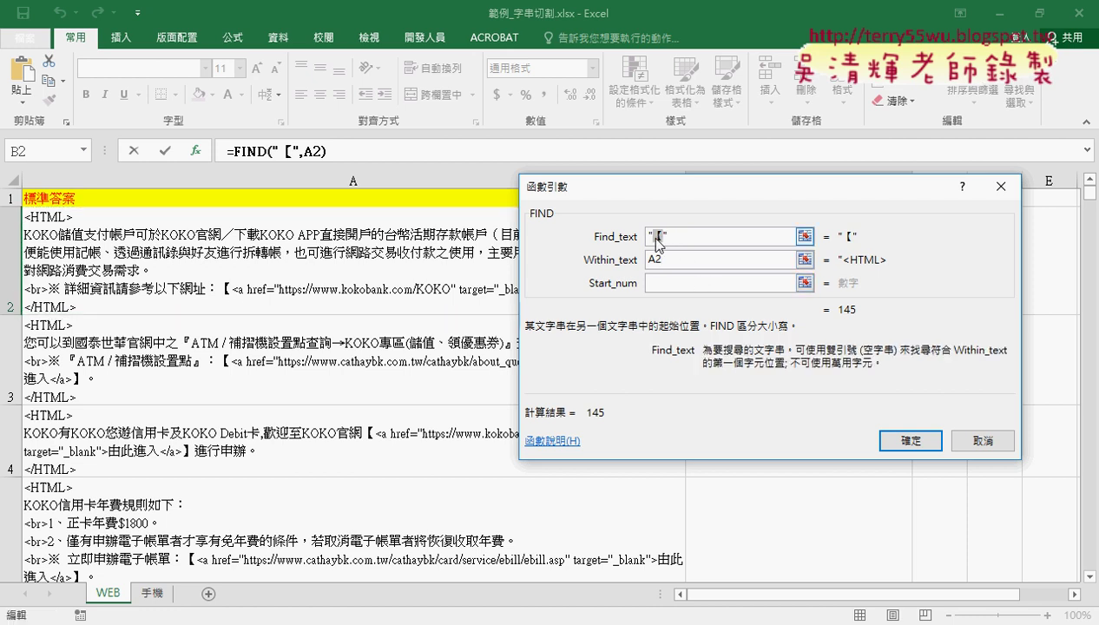
pyautogui.doubleClick(656, 236)
# Confirm =FIND("【",A2) and cut the FIND part out of B2's formula.
pyautogui.click(886, 439)
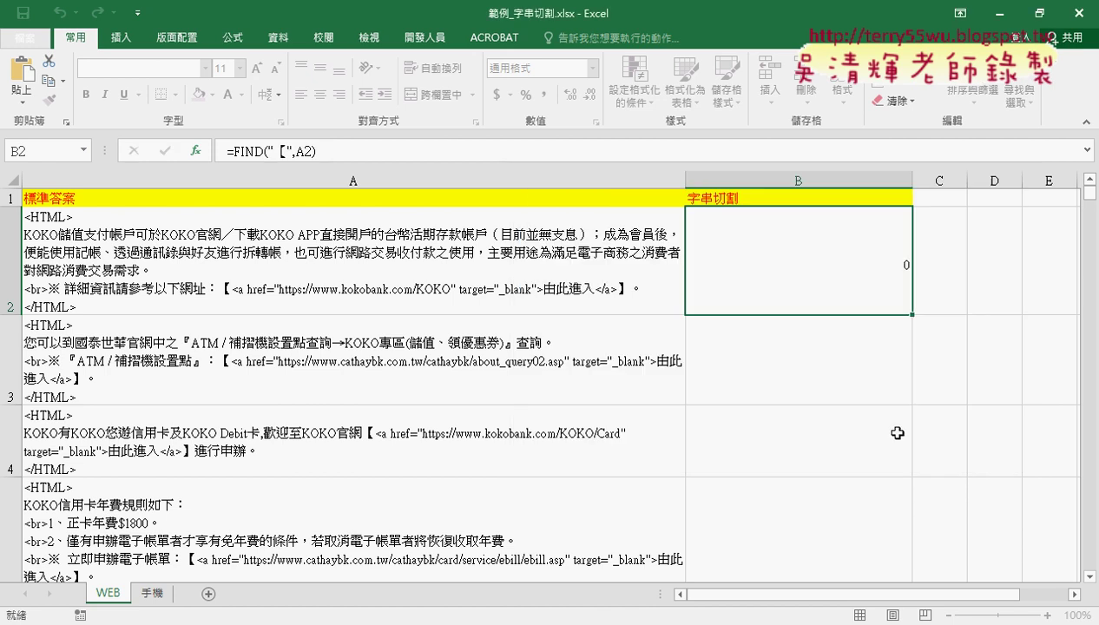
pyautogui.moveTo(319, 151); pyautogui.dragTo(233, 151)
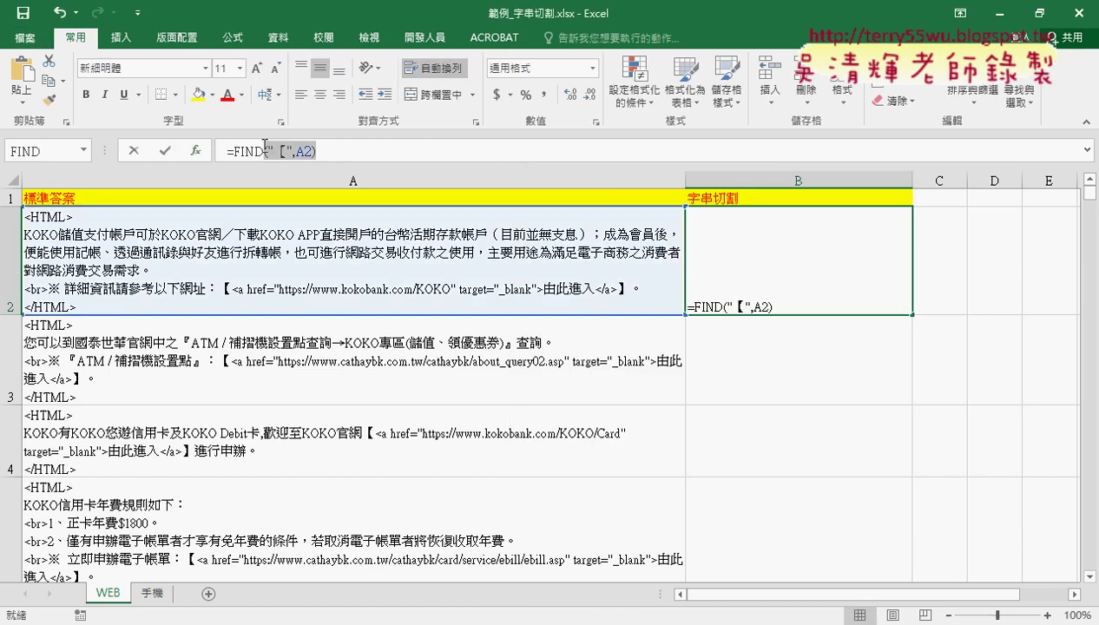
pyautogui.rightClick(233, 150)
pyautogui.click(260, 159)
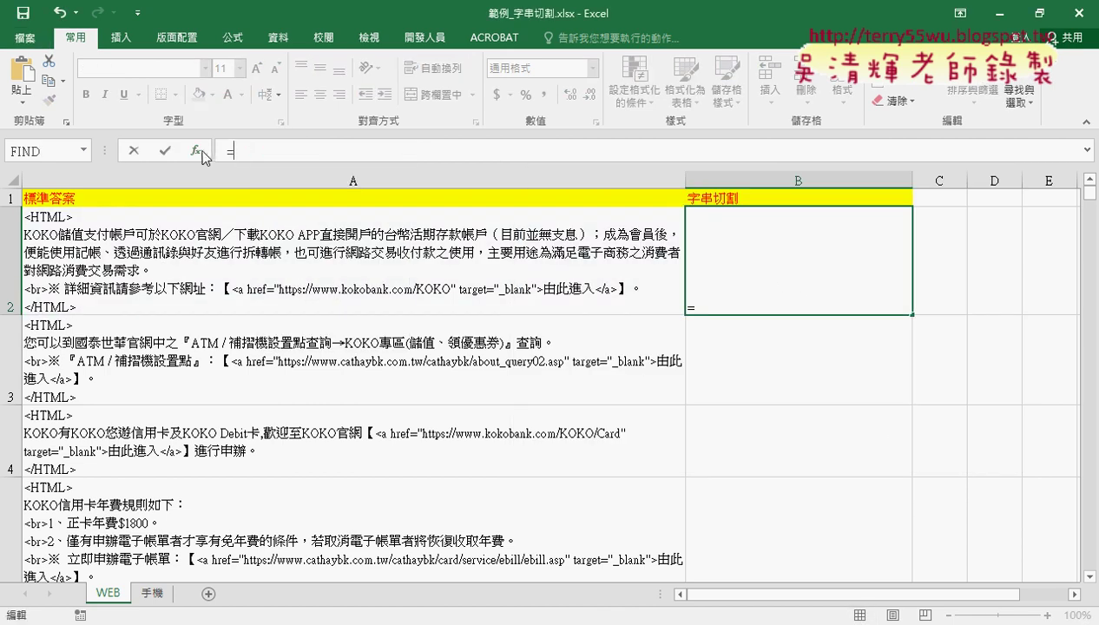
# Insert the MID function in B2 with A2 as its source text.
pyautogui.hotkey('shift', 'F3')
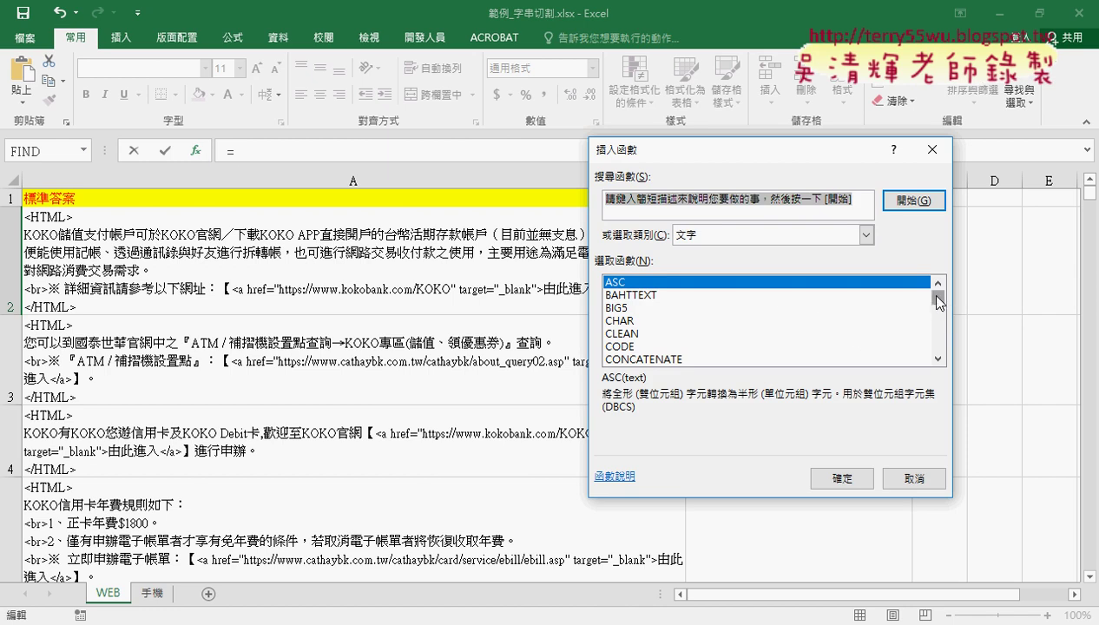
pyautogui.click(936, 313)
pyautogui.moveTo(935, 314); pyautogui.dragTo(935, 323)
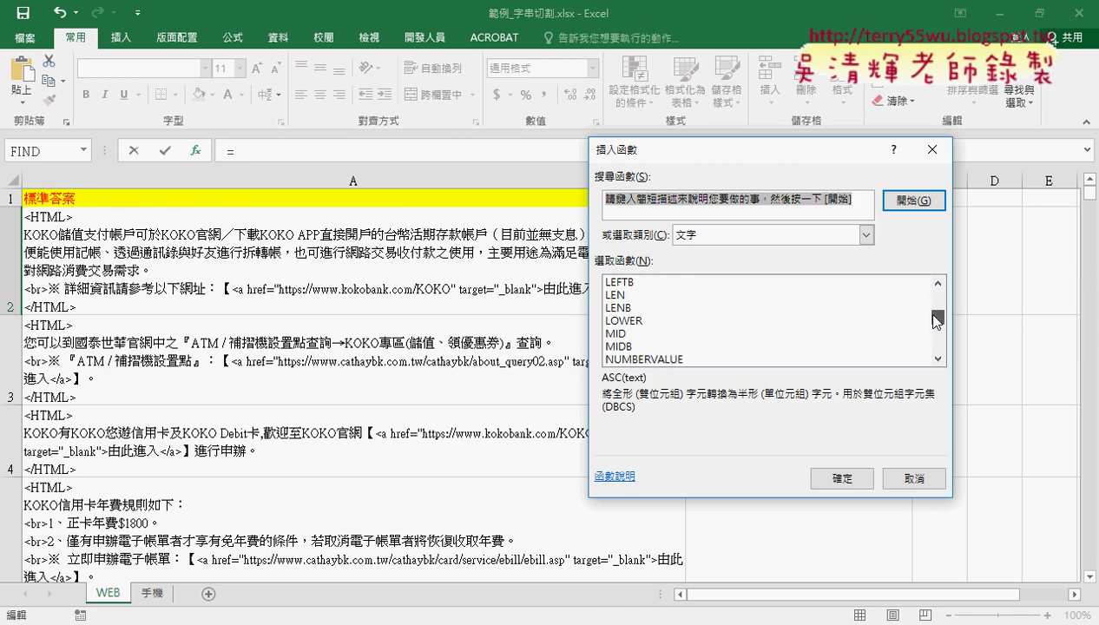
pyautogui.click(617, 320)
pyautogui.doubleClick(618, 320)
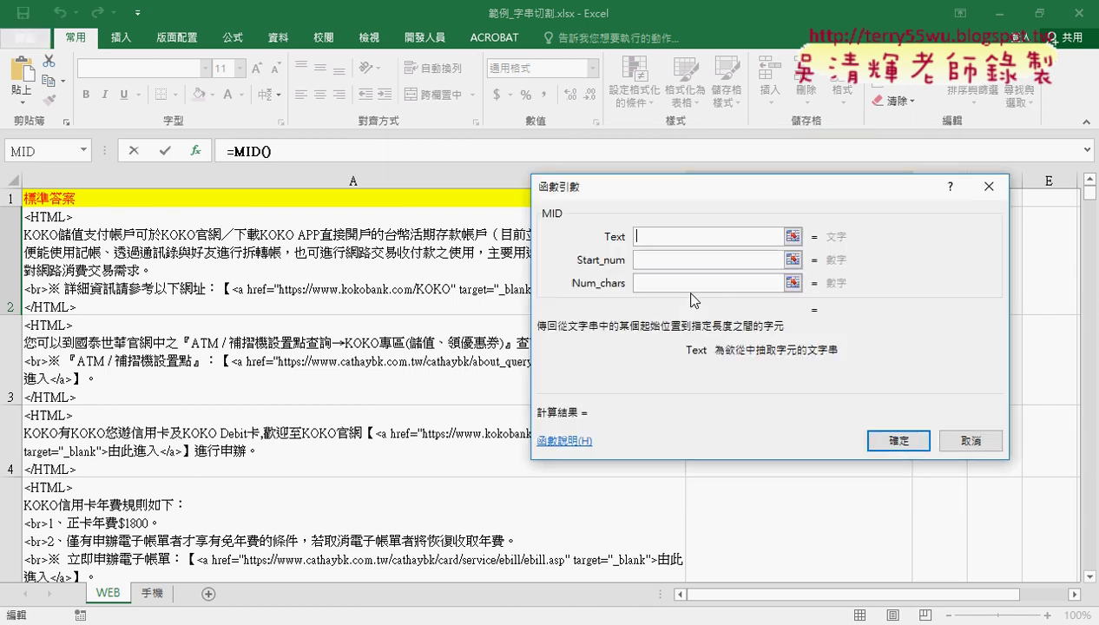
pyautogui.click(352, 261)
# Set MID's start position to FIND("【",A2)+1.
pyautogui.click(647, 258)
pyautogui.rightClick(647, 259)
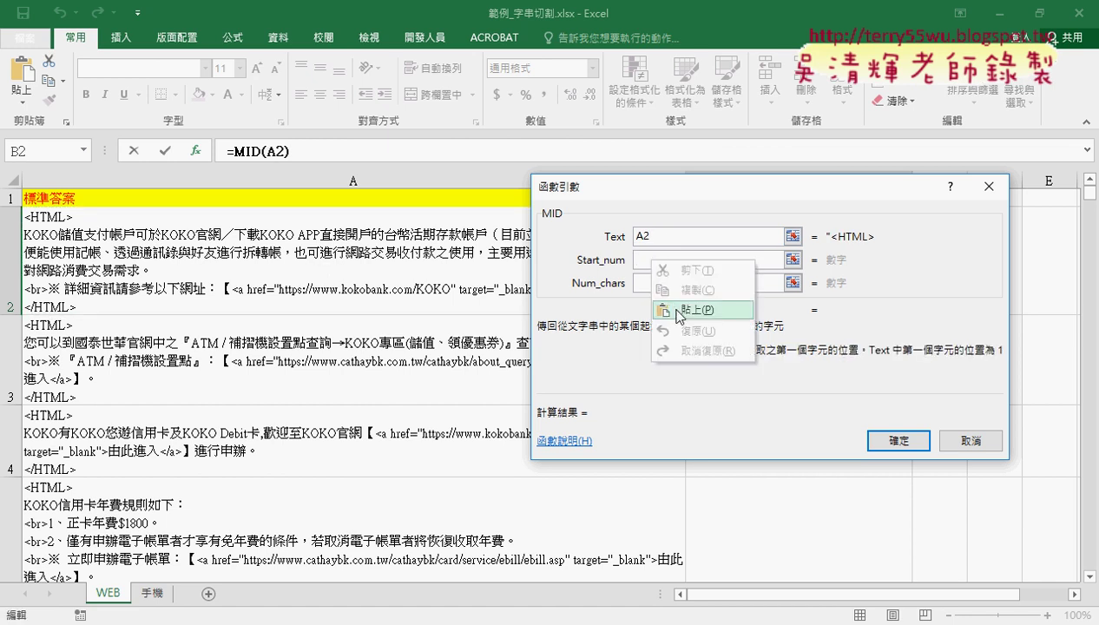
pyautogui.click(668, 313)
pyautogui.moveTo(682, 190); pyautogui.dragTo(429, 345)
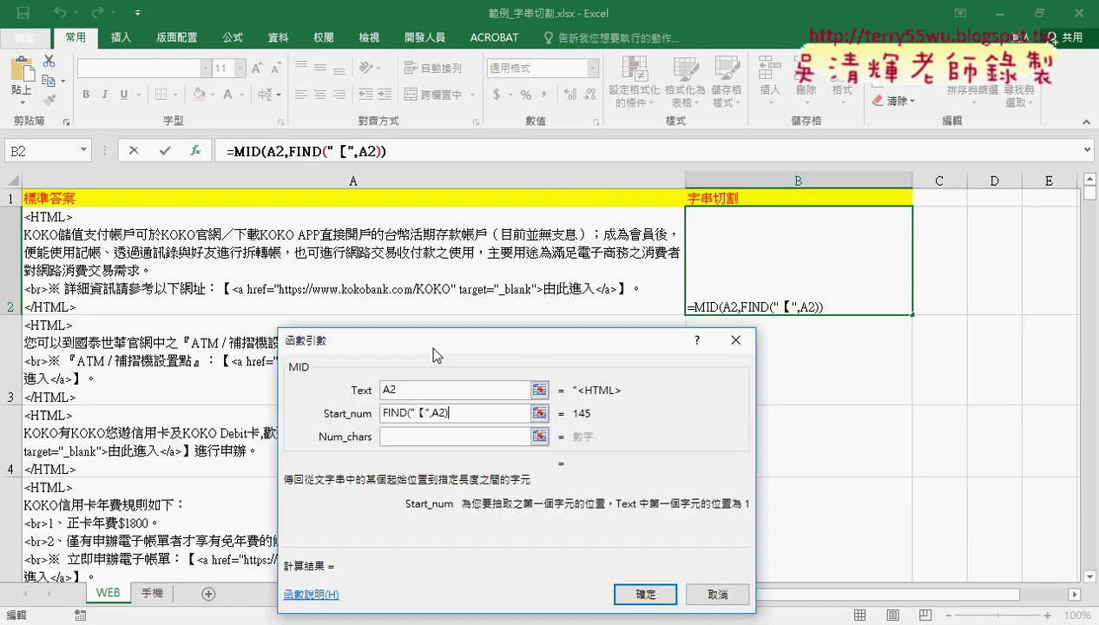
pyautogui.write('+1')
pyautogui.moveTo(365, 341); pyautogui.dragTo(316, 321)
pyautogui.click(378, 417)
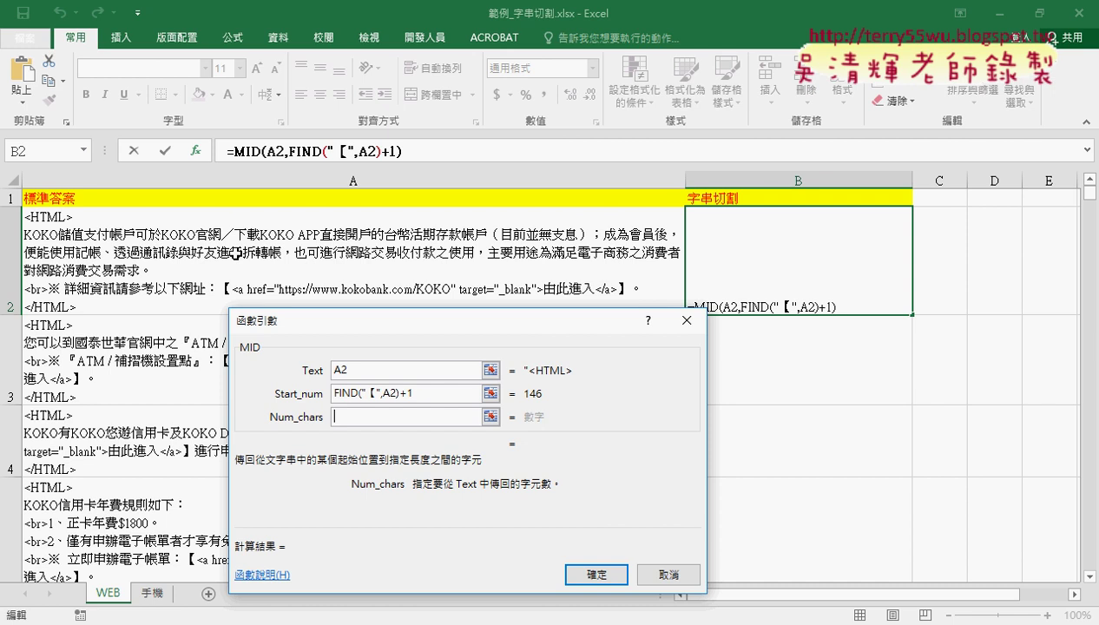
# Try to finish MID, paste FIND("【",A2) as the character count, then cancel the edit.
pyautogui.click(590, 572)
pyautogui.click(555, 367)
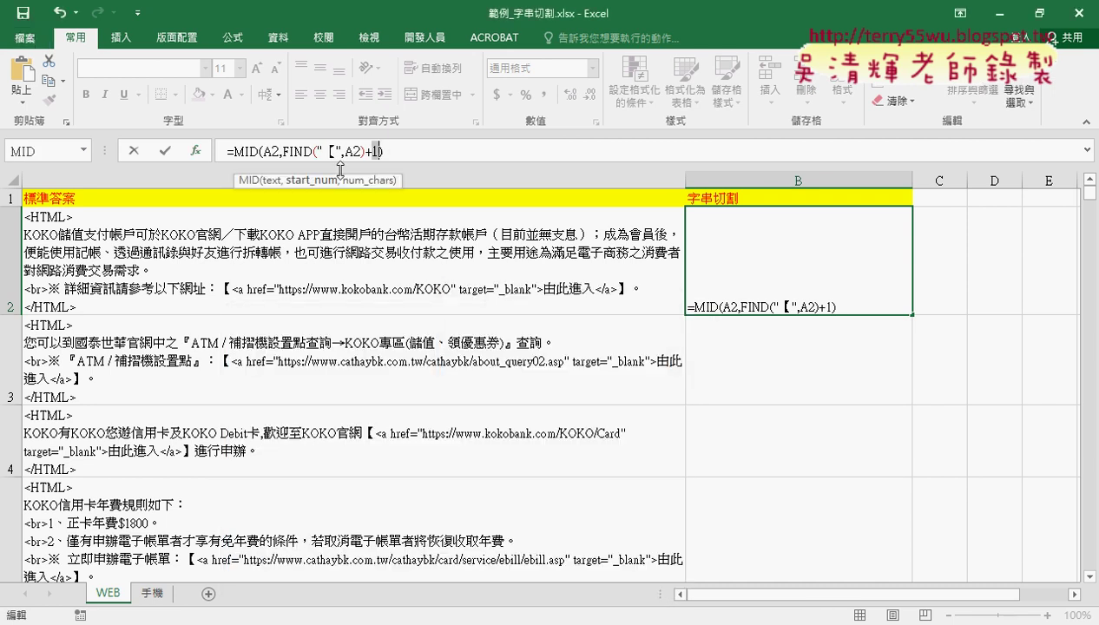
pyautogui.click(210, 154)
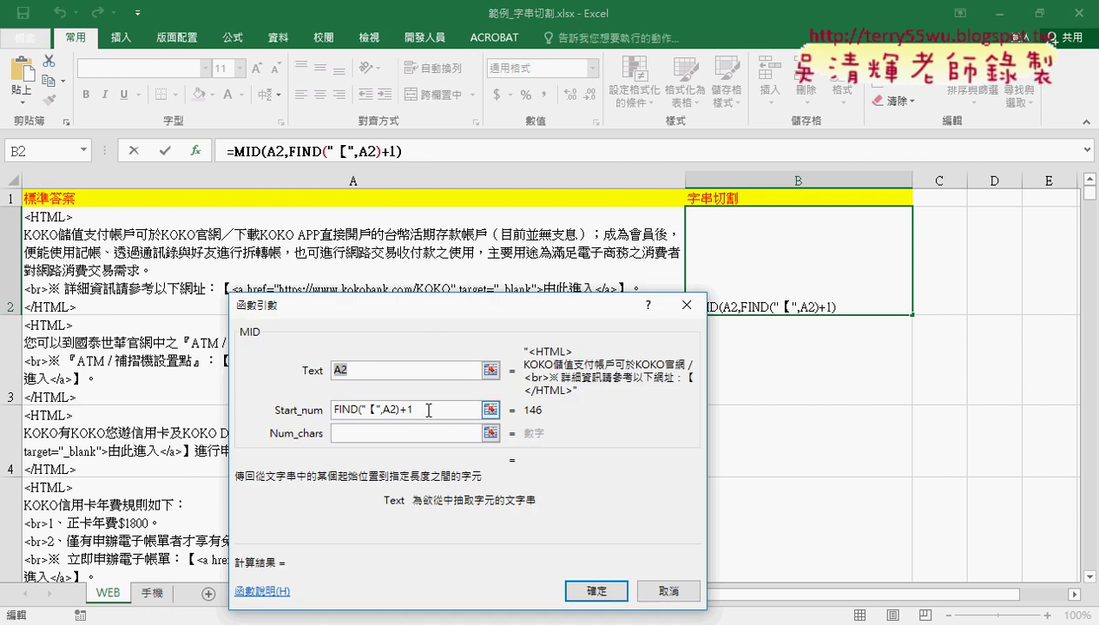
pyautogui.rightClick(401, 431)
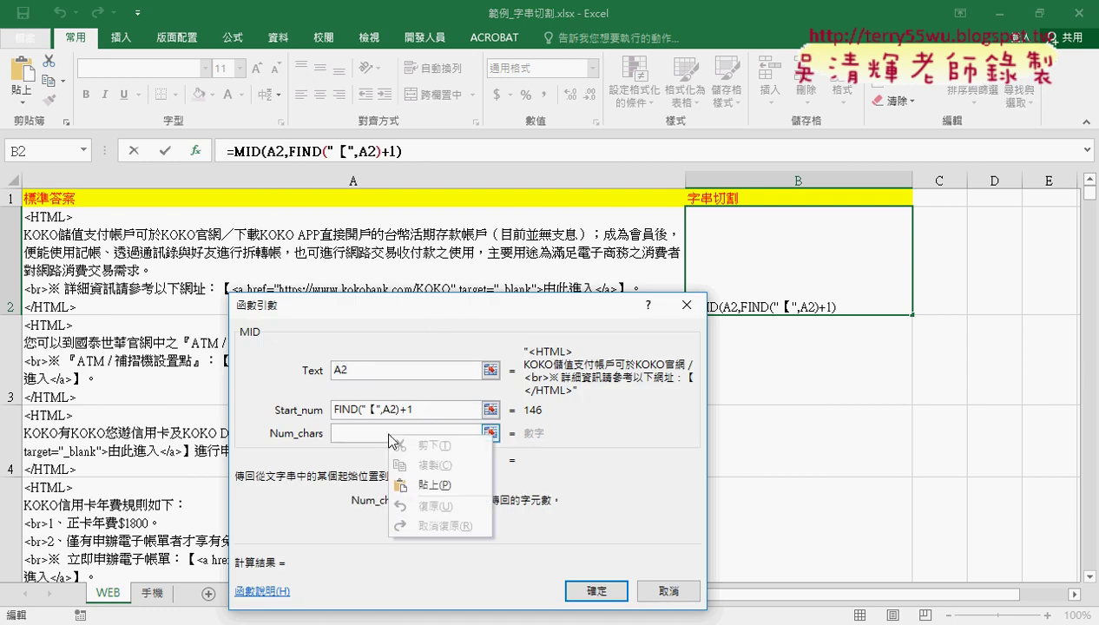
pyautogui.click(422, 481)
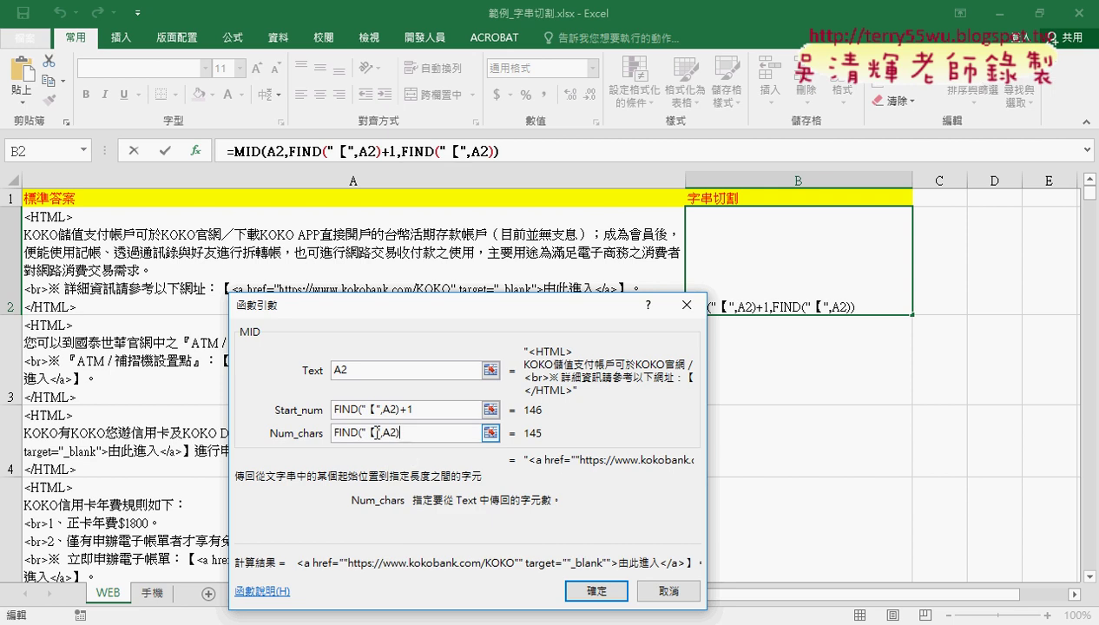
pyautogui.moveTo(361, 432); pyautogui.dragTo(371, 432)
pyautogui.press('End')
pyautogui.click(672, 592)
# Check the 】 in A2's text and copy FIND("【",A2) from B2's formula.
pyautogui.doubleClick(612, 285)
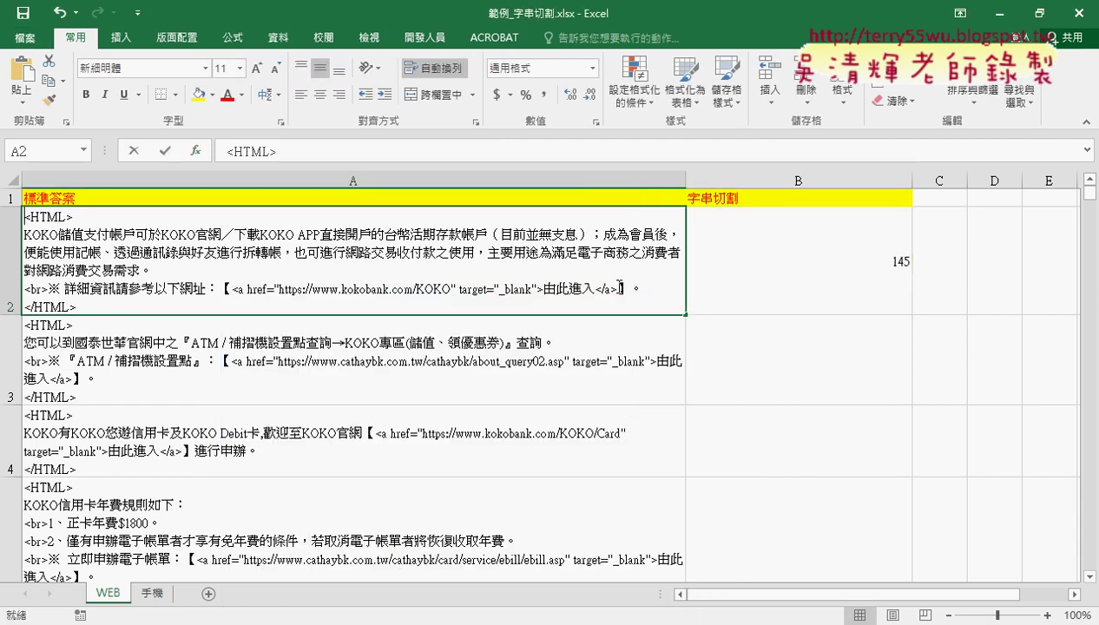
pyautogui.rightClick(623, 289)
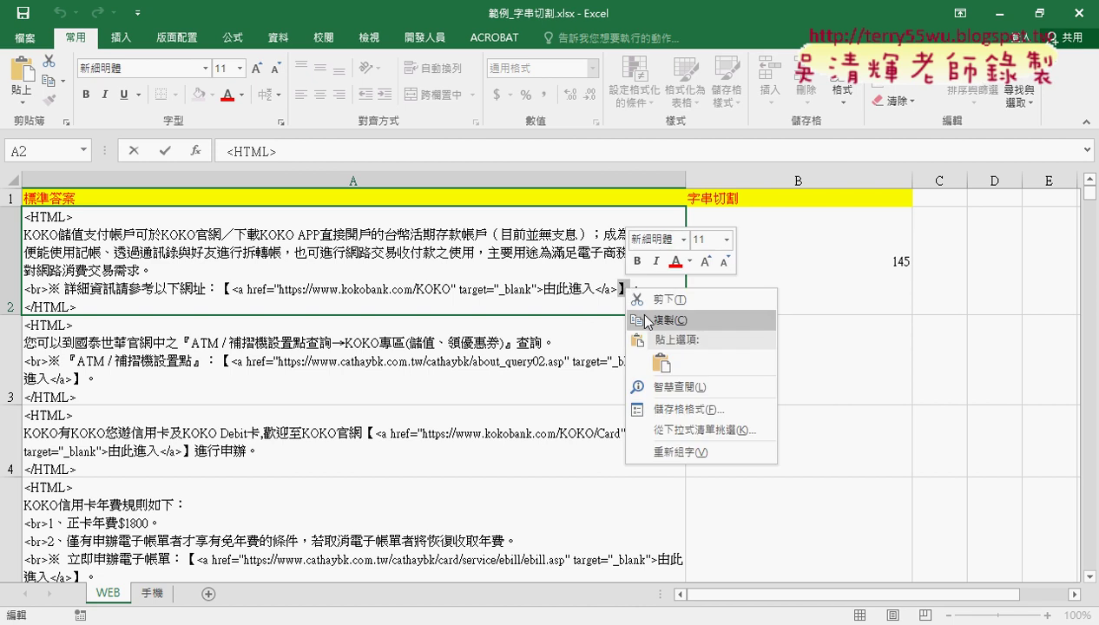
pyautogui.press('Escape')
pyautogui.click(785, 229)
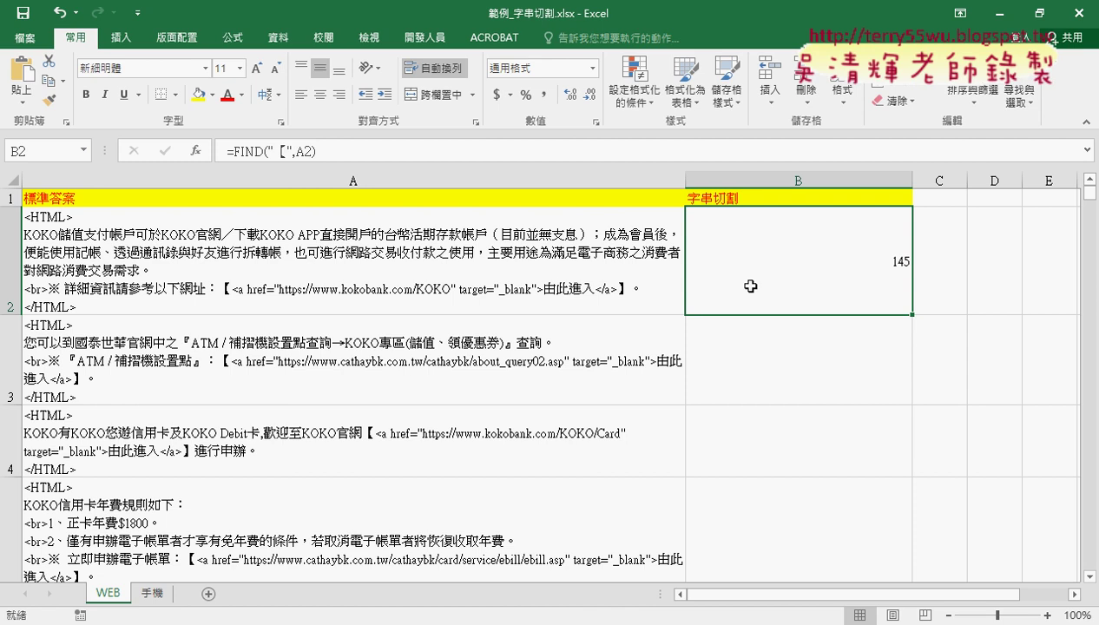
pyautogui.click(331, 153)
pyautogui.moveTo(229, 152); pyautogui.dragTo(276, 152)
pyautogui.rightClick(276, 154)
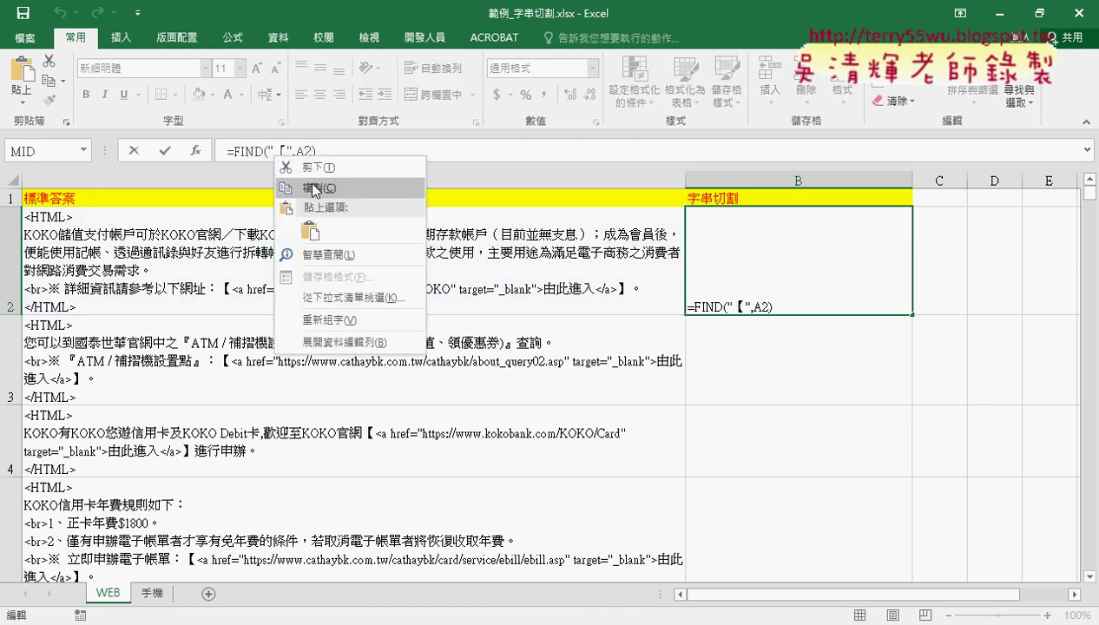
pyautogui.click(319, 188)
pyautogui.click(195, 150)
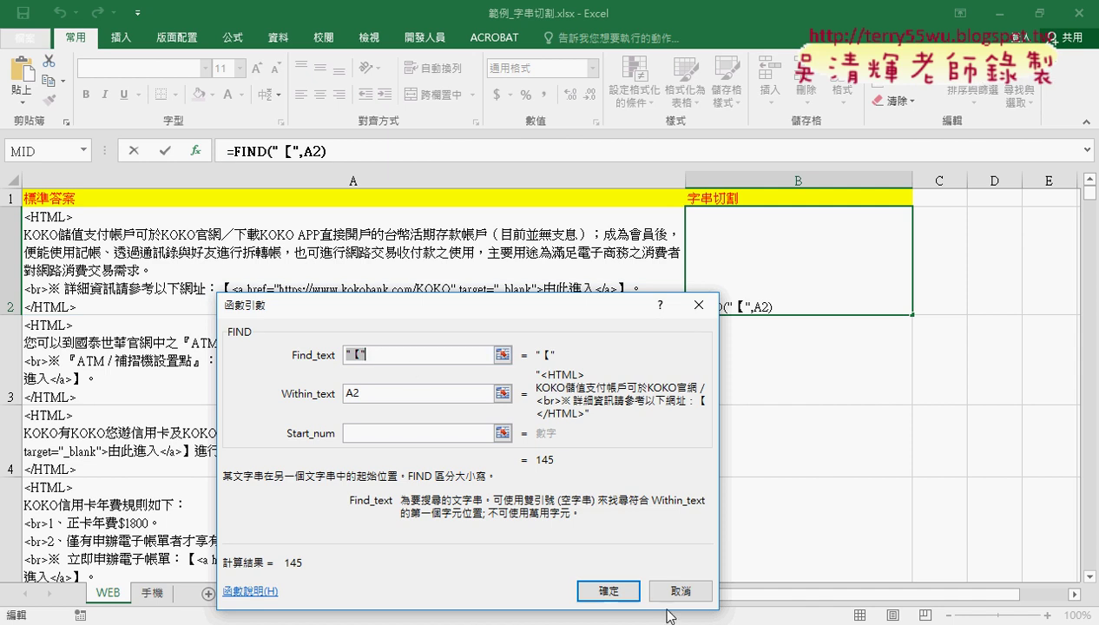
pyautogui.click(609, 590)
# Cut the FIND formula out of B2 and insert the MID function instead.
pyautogui.moveTo(233, 152); pyautogui.dragTo(315, 152)
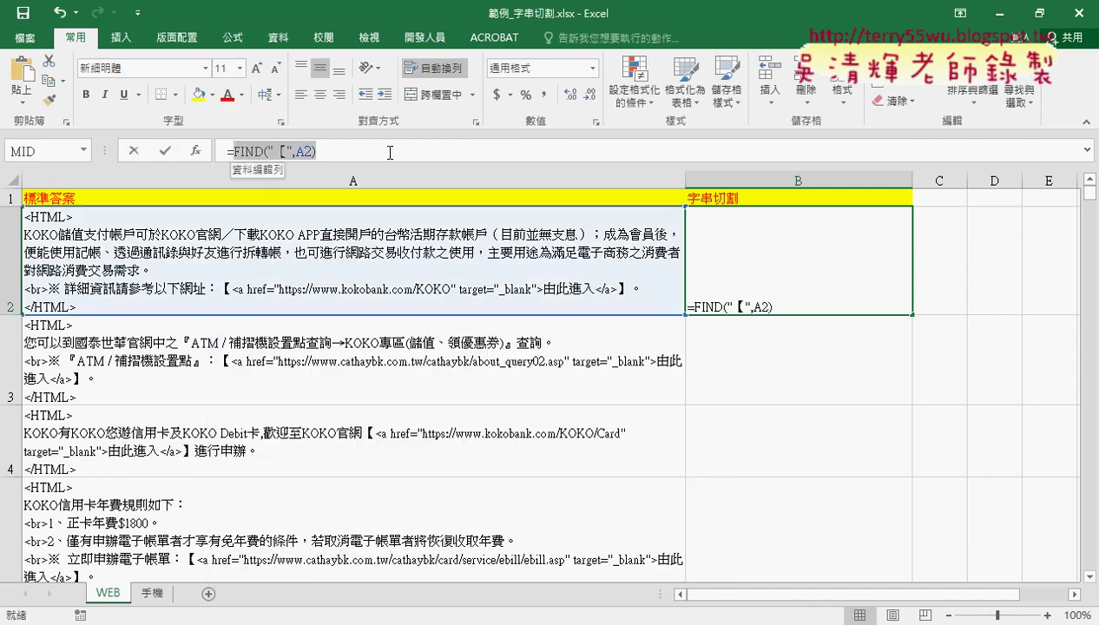
pyautogui.rightClick(283, 153)
pyautogui.click(322, 165)
pyautogui.click(196, 152)
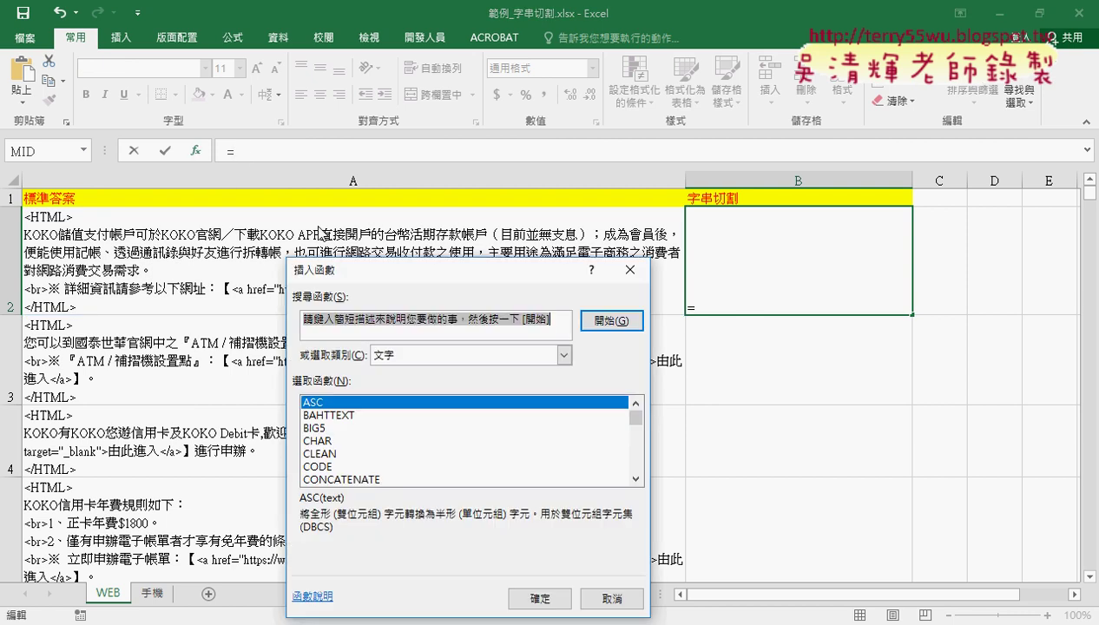
pyautogui.moveTo(467, 203); pyautogui.dragTo(468, 122)
pyautogui.scroll(-2, 670, 267)
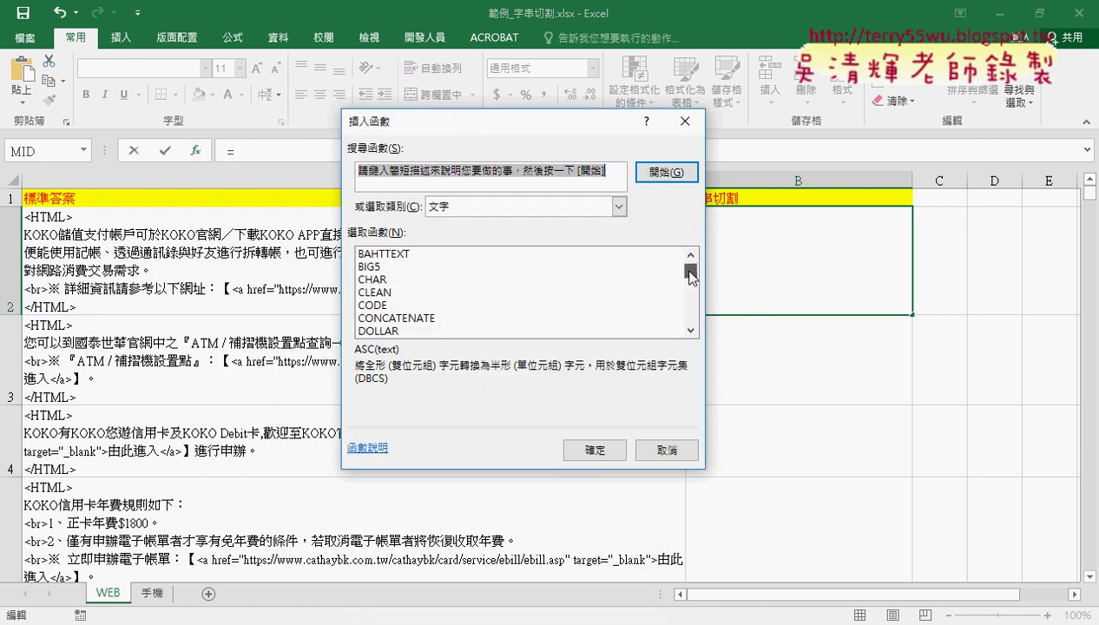
pyautogui.scroll(-1, 690, 282)
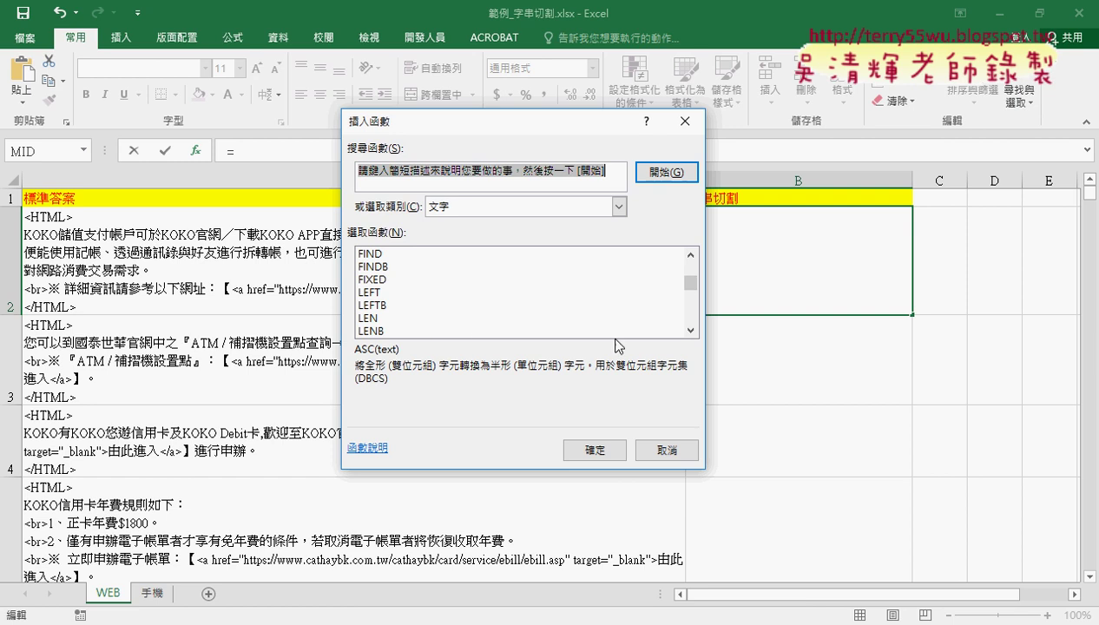
pyautogui.scroll(-2, 690, 328)
pyautogui.doubleClick(438, 305)
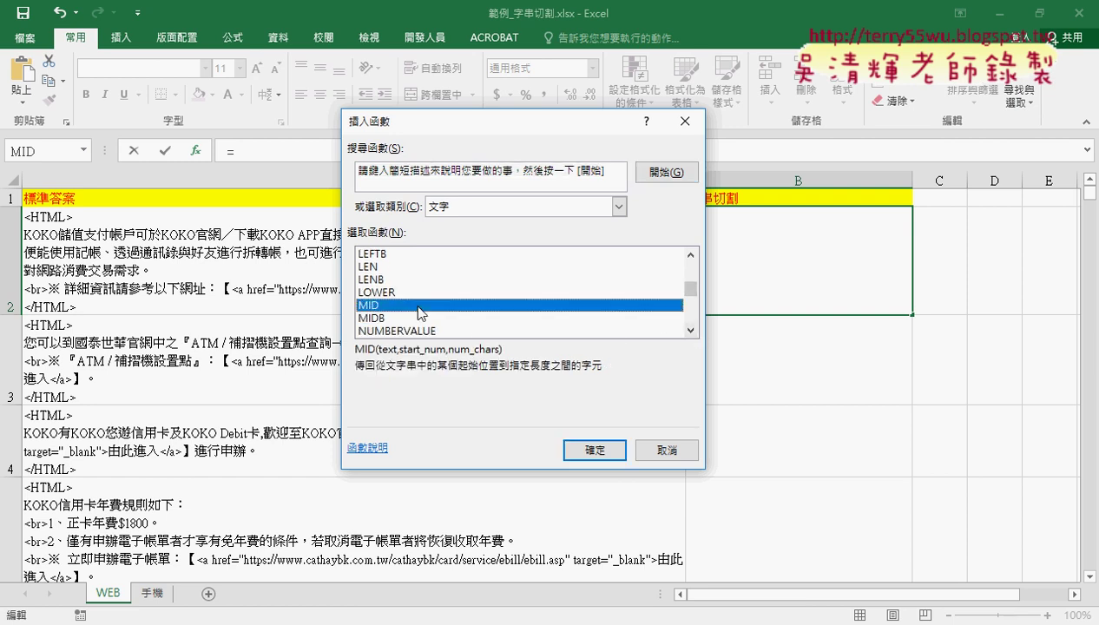
# Set MID to A2, start FIND("【",A2)+1, length FIND("【",A2)-FIND("【",A2)-1, and commit.
pyautogui.click(230, 241)
pyautogui.click(400, 231)
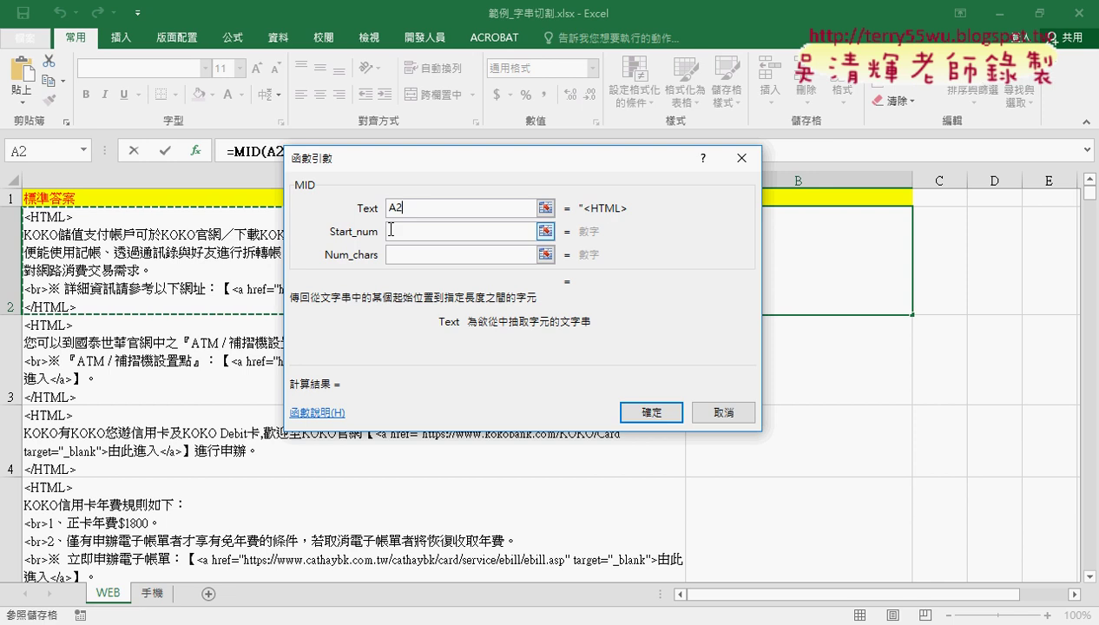
pyautogui.rightClick(400, 230)
pyautogui.click(457, 276)
pyautogui.write('+')
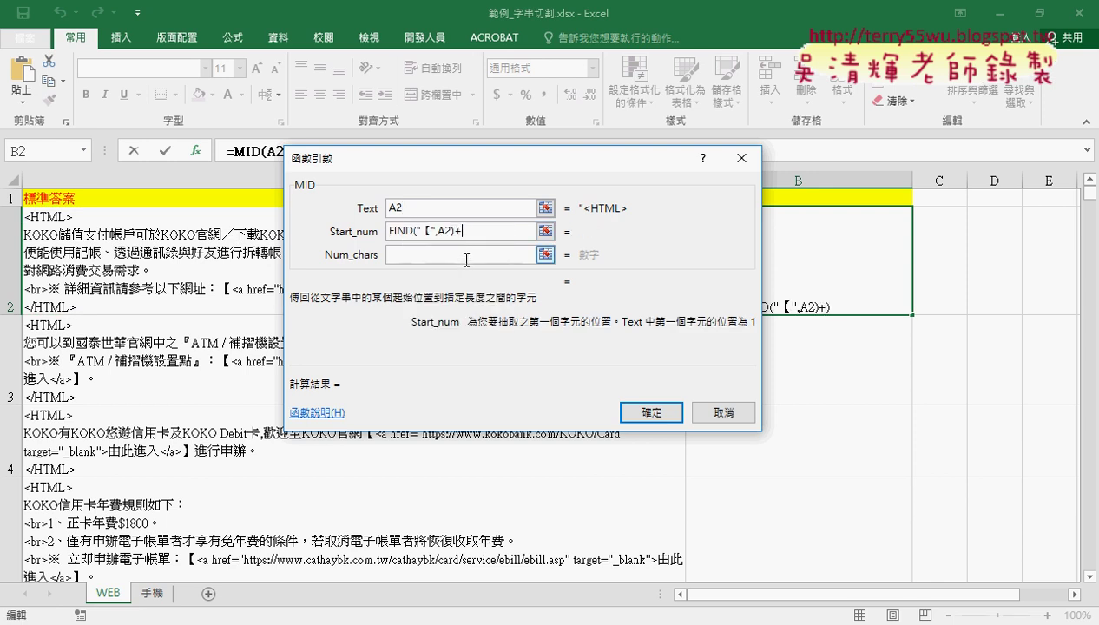
pyautogui.write('1')
pyautogui.rightClick(412, 259)
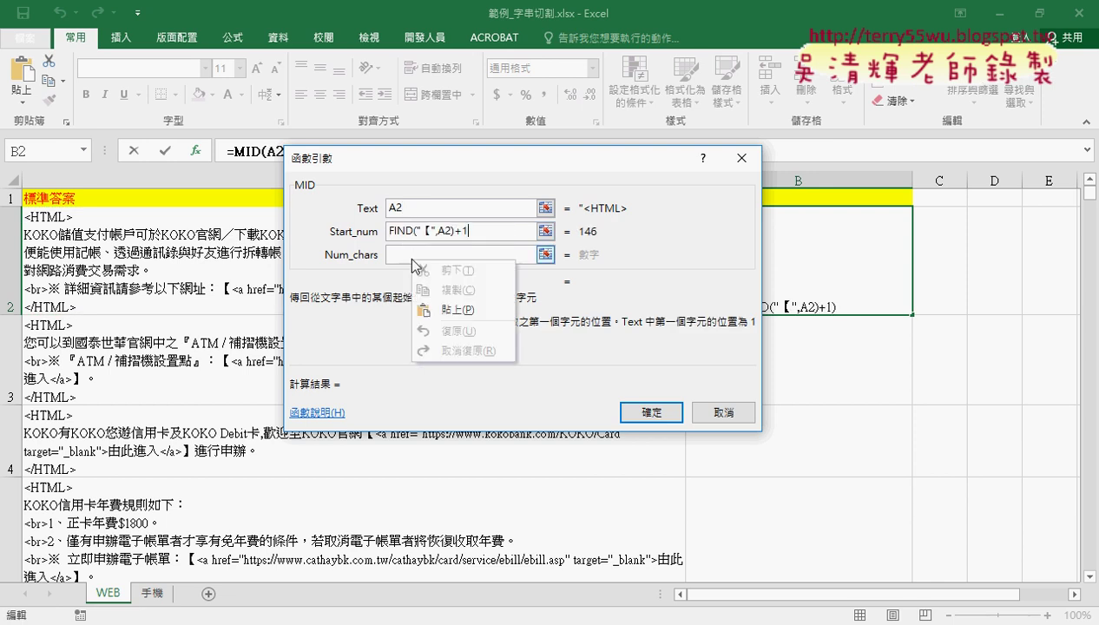
pyautogui.click(451, 309)
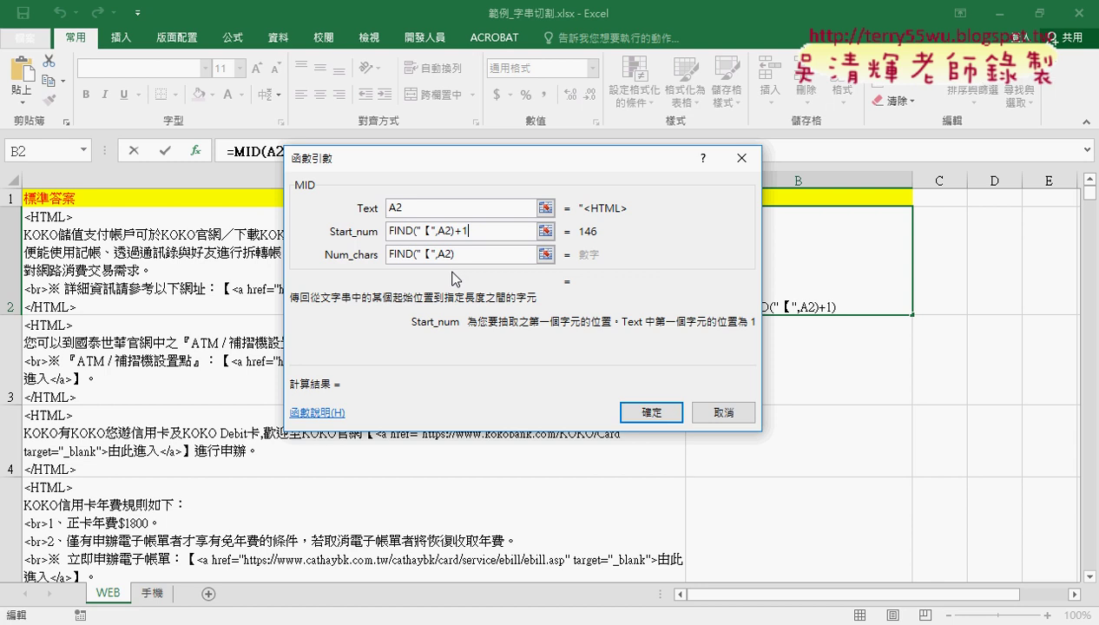
pyautogui.click(486, 254)
pyautogui.write('-')
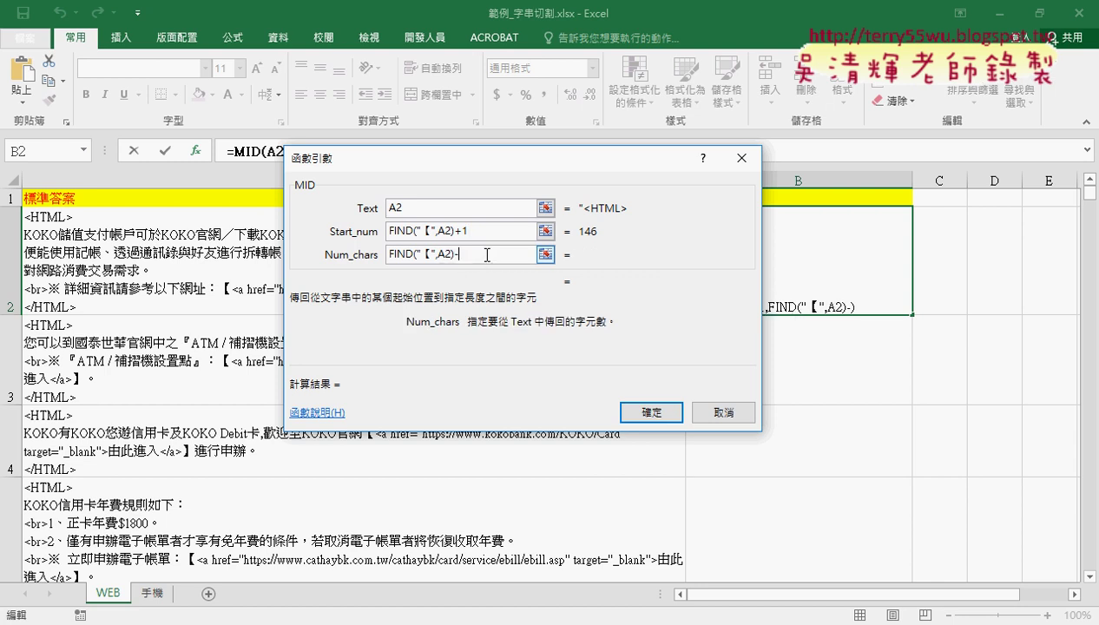
pyautogui.write('FIND("【",A2)')
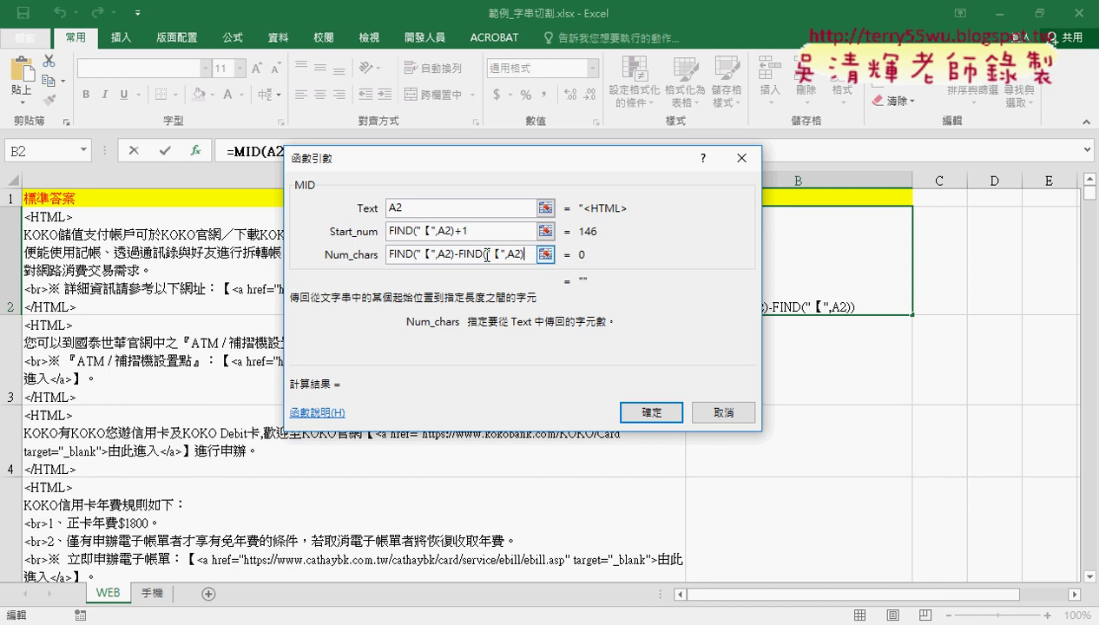
pyautogui.write('-1')
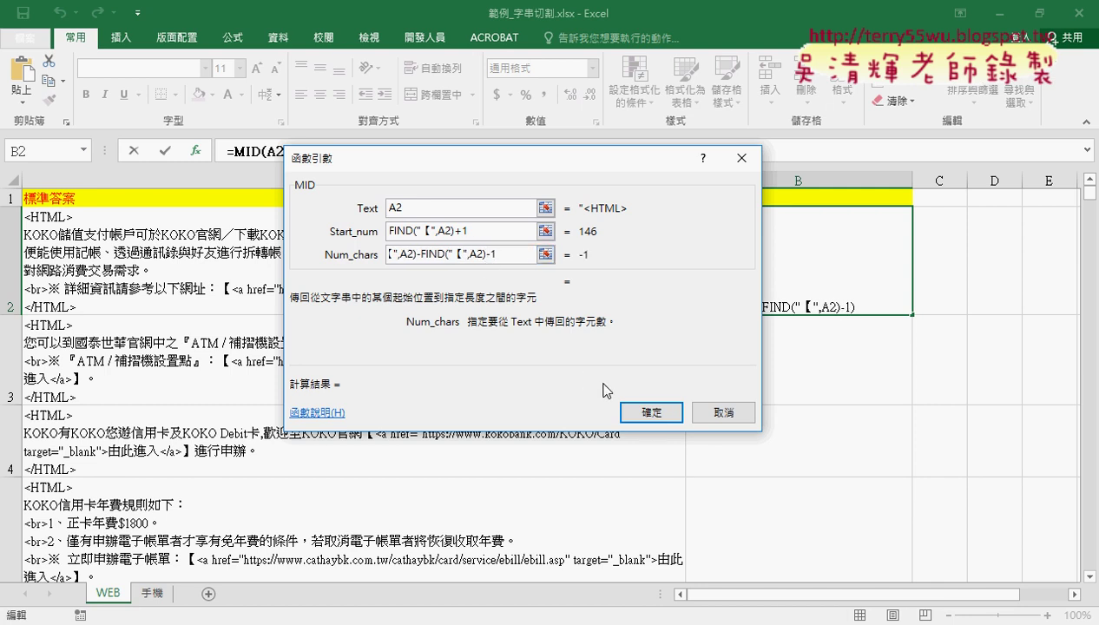
pyautogui.click(651, 412)
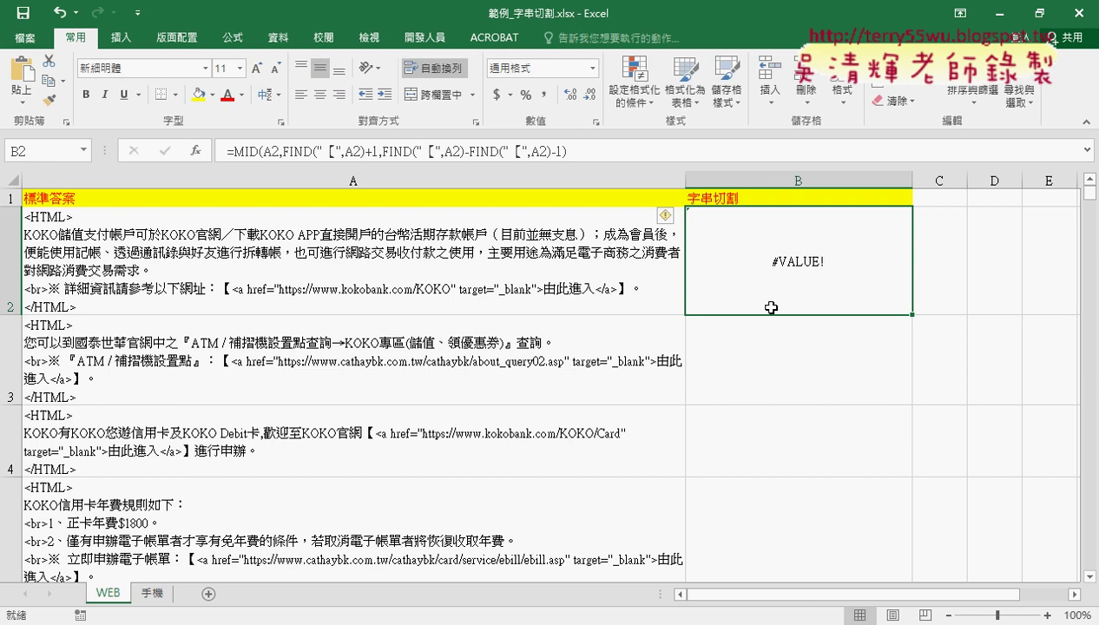
# Copy 】 from A2 and put it in place of 【 in B2's second FIND.
pyautogui.doubleClick(618, 293)
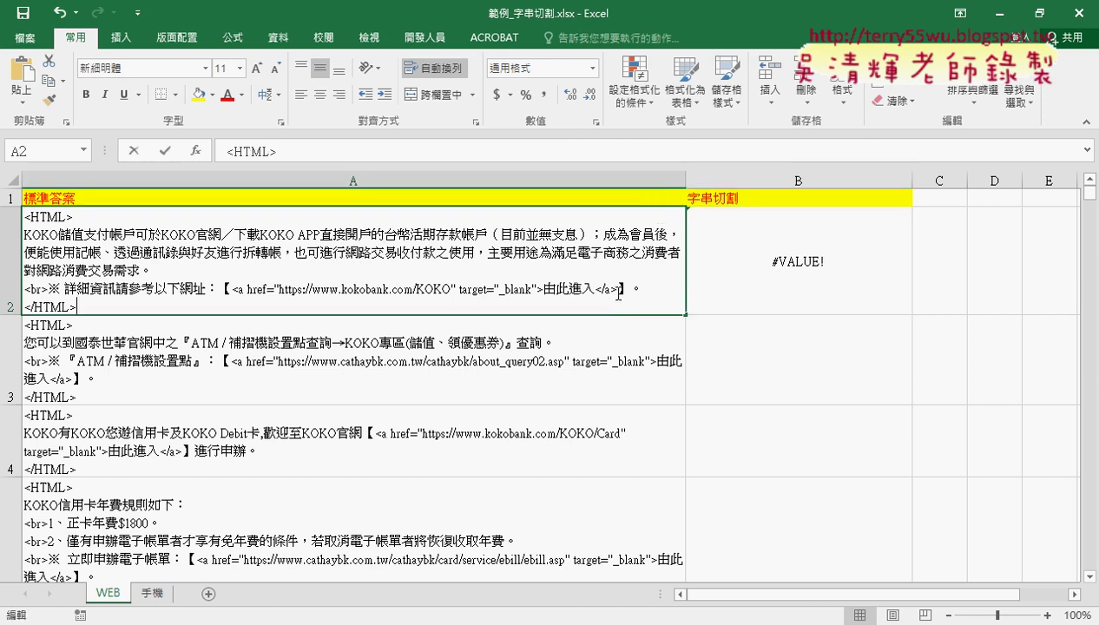
pyautogui.doubleClick(621, 289)
pyautogui.rightClick(622, 289)
pyautogui.click(657, 319)
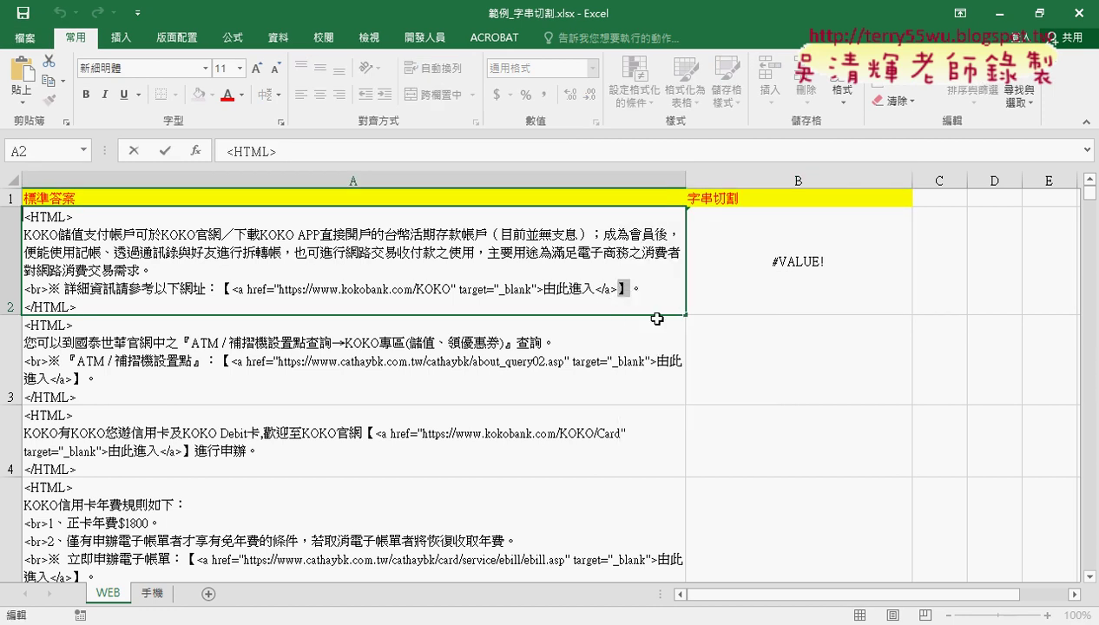
pyautogui.press('Escape')
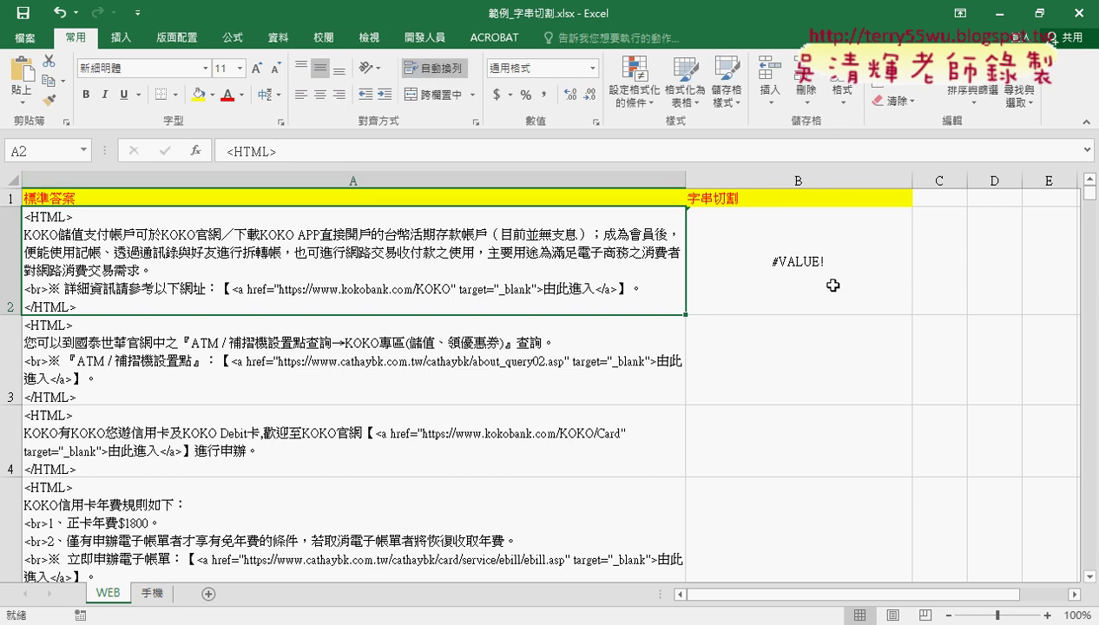
pyautogui.click(832, 284)
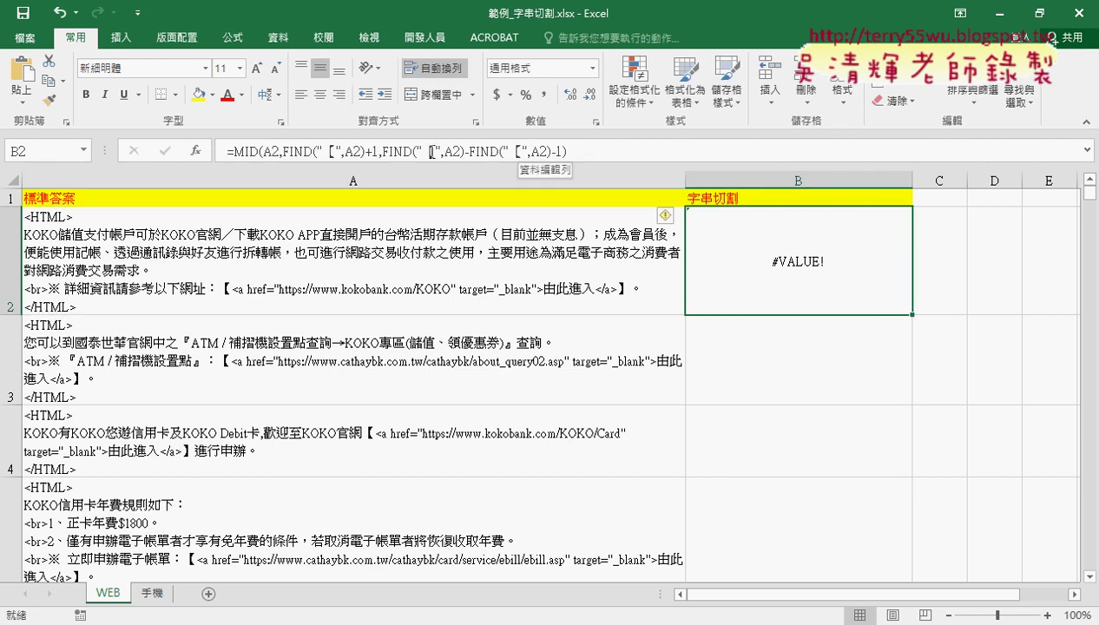
pyautogui.moveTo(432, 152); pyautogui.dragTo(422, 152)
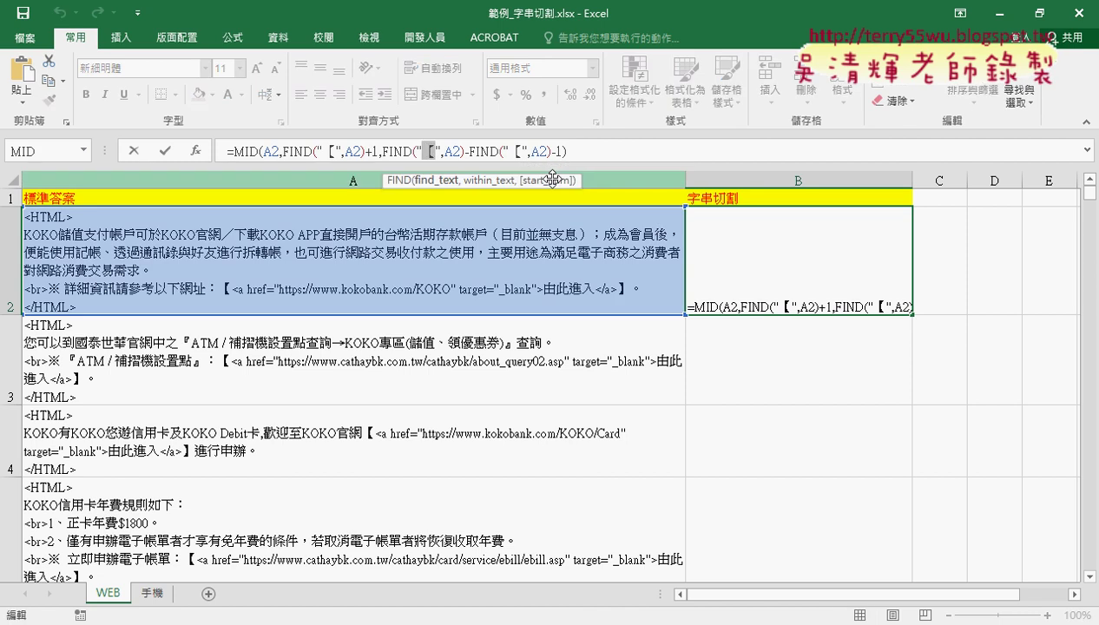
pyautogui.write('】')
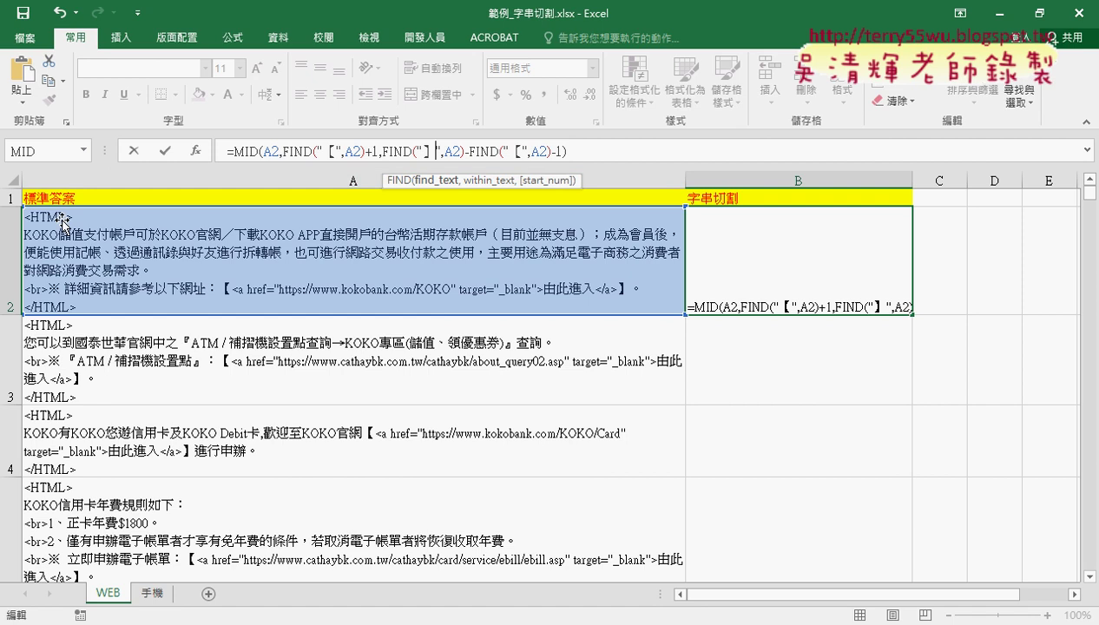
pyautogui.click(162, 151)
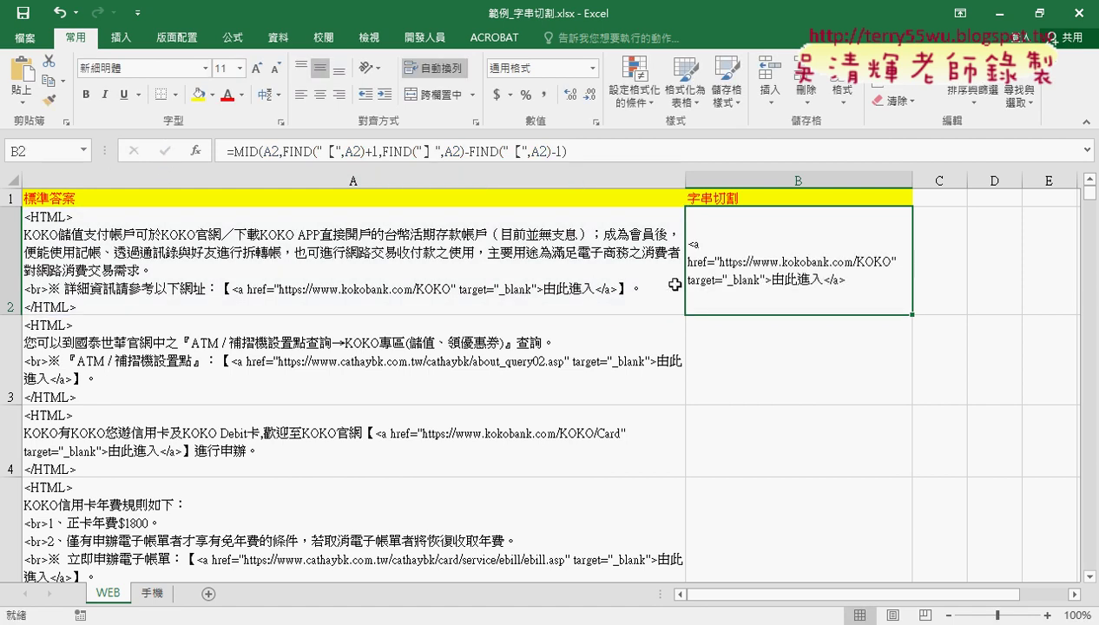
# Fill B2's formula down column B and check the results against the source text in A6 and A7.
pyautogui.doubleClick(911, 314)
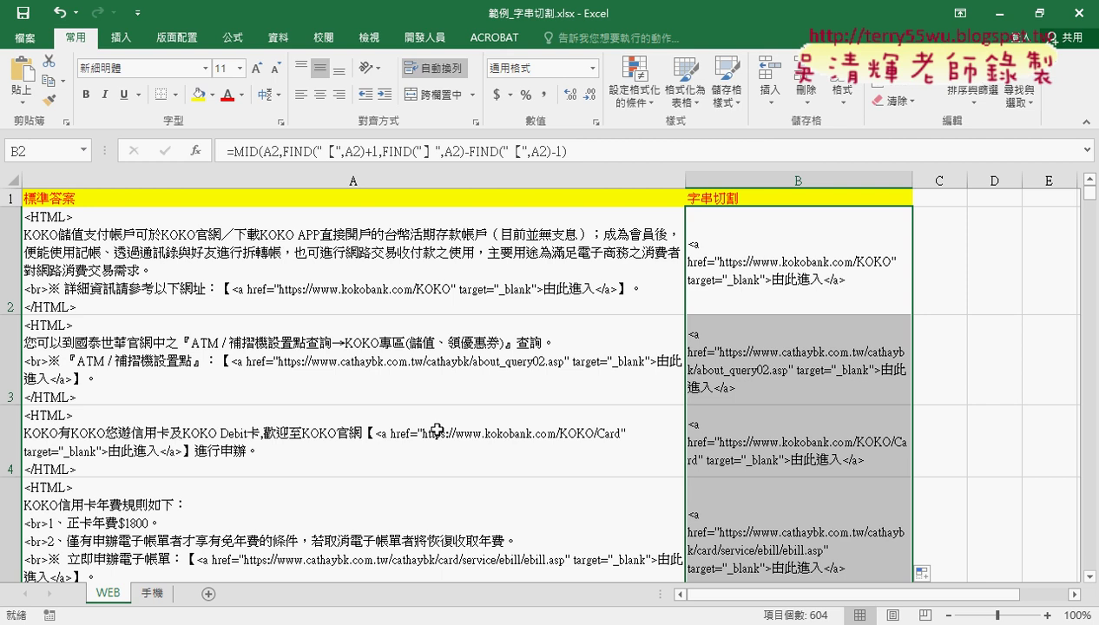
pyautogui.scroll(-1, 436, 431)
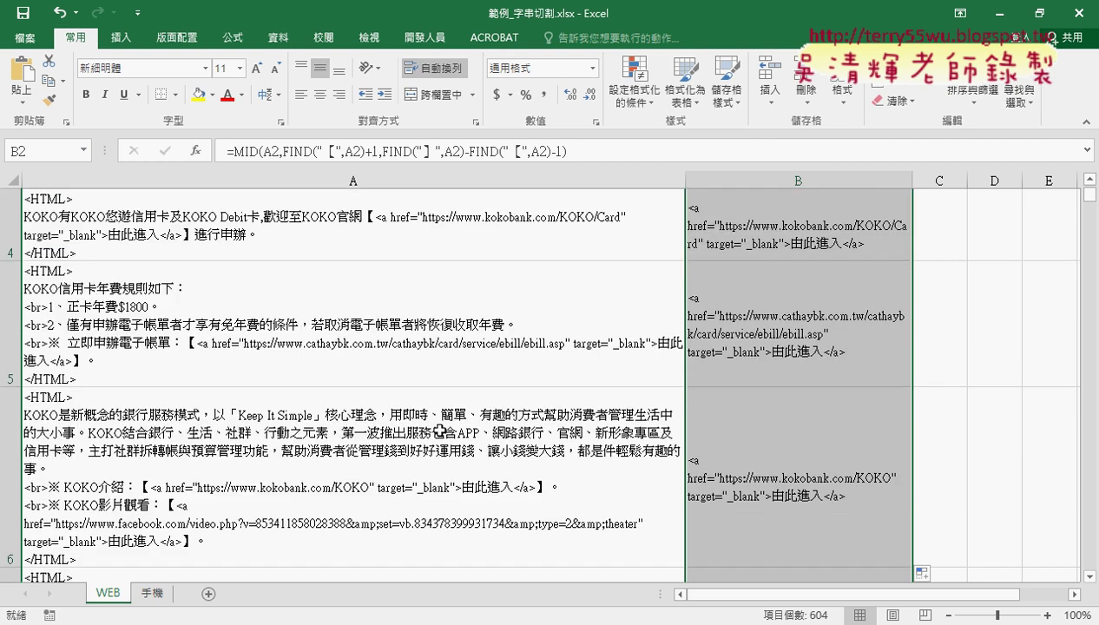
pyautogui.scroll(-2, 440, 431)
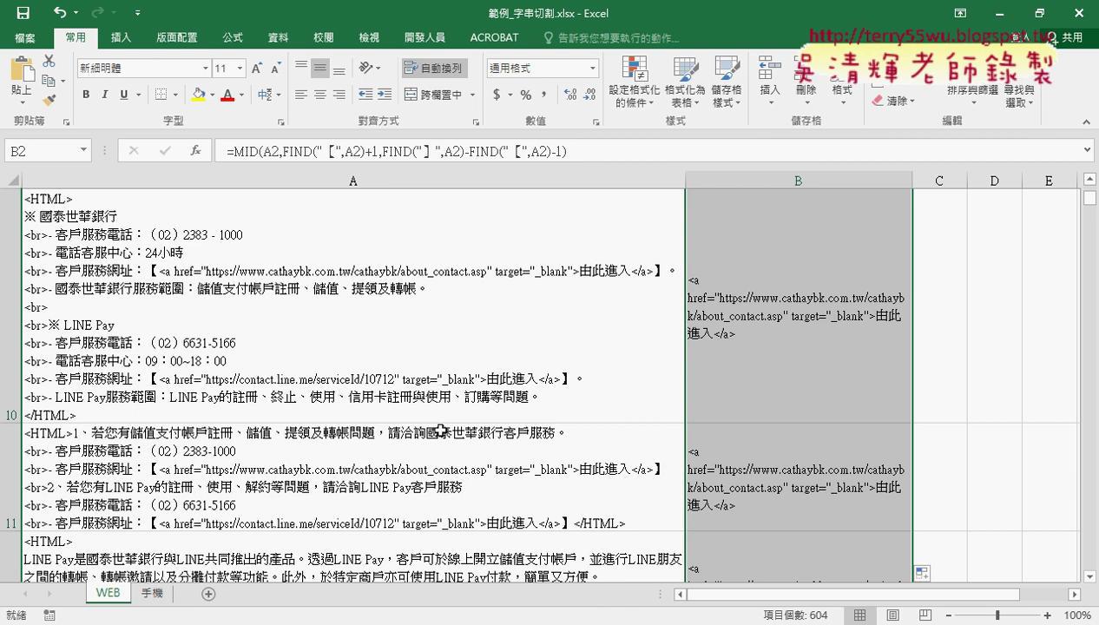
pyautogui.scroll(2, 438, 427)
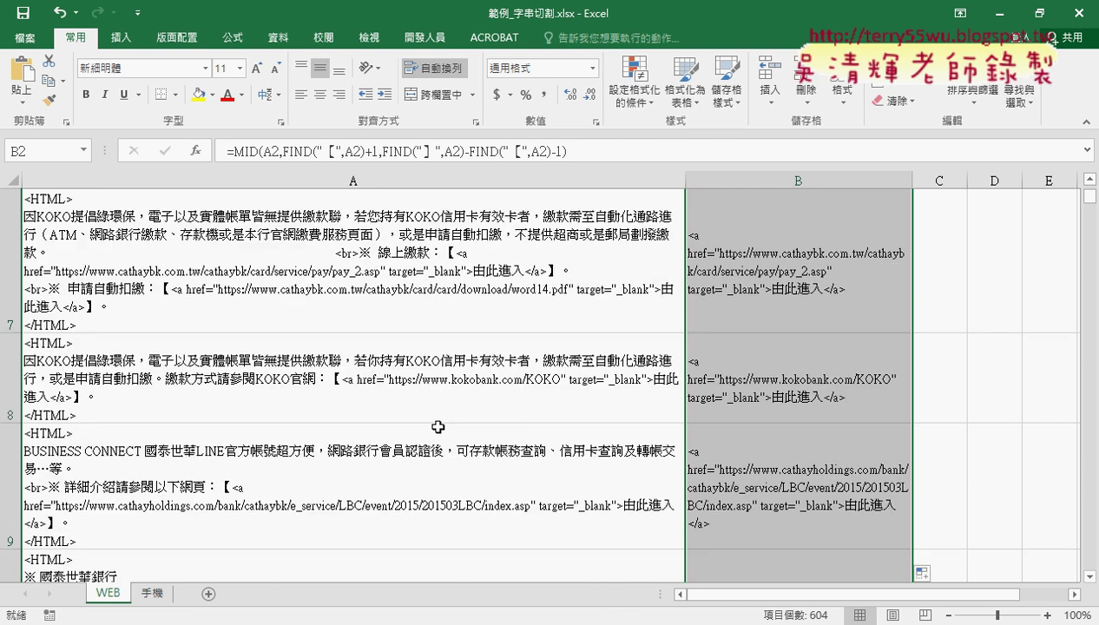
pyautogui.click(347, 295)
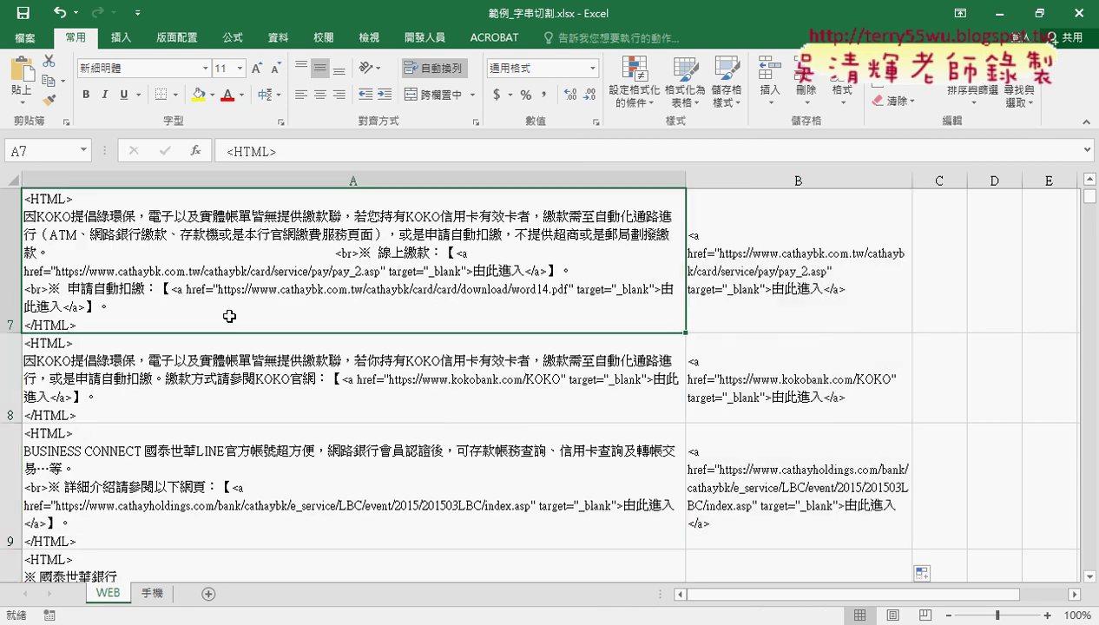
pyautogui.scroll(2, 233, 314)
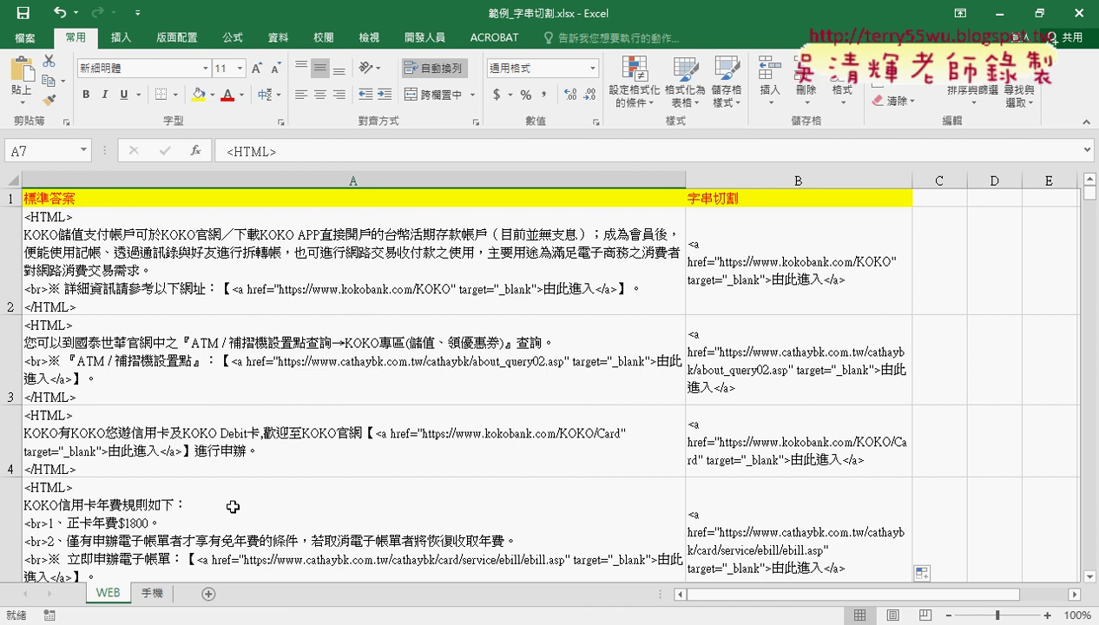
pyautogui.scroll(-1, 233, 494)
pyautogui.click(178, 461)
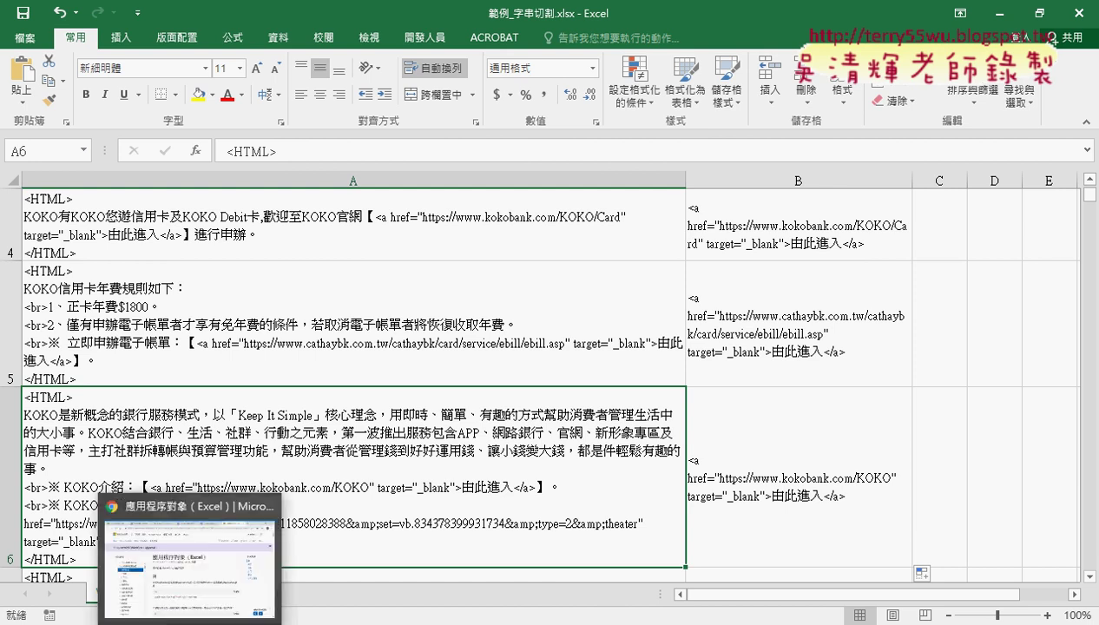
# Switch to Chrome's Google Drive listing and open 範例_字串切割程式碼.docx.
pyautogui.click(198, 594)
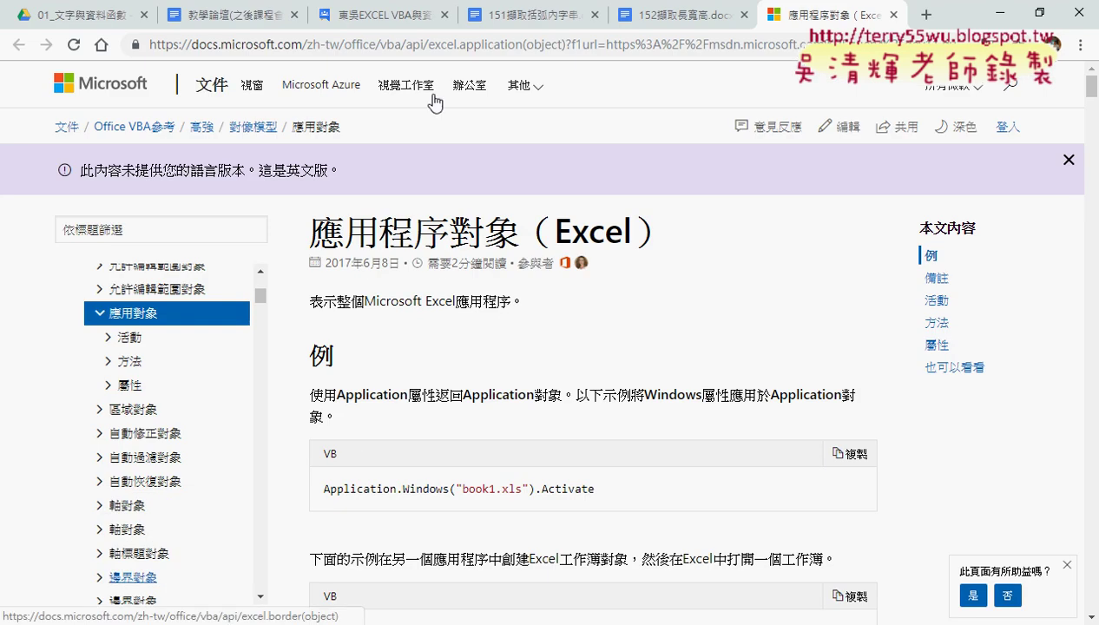
pyautogui.click(79, 24)
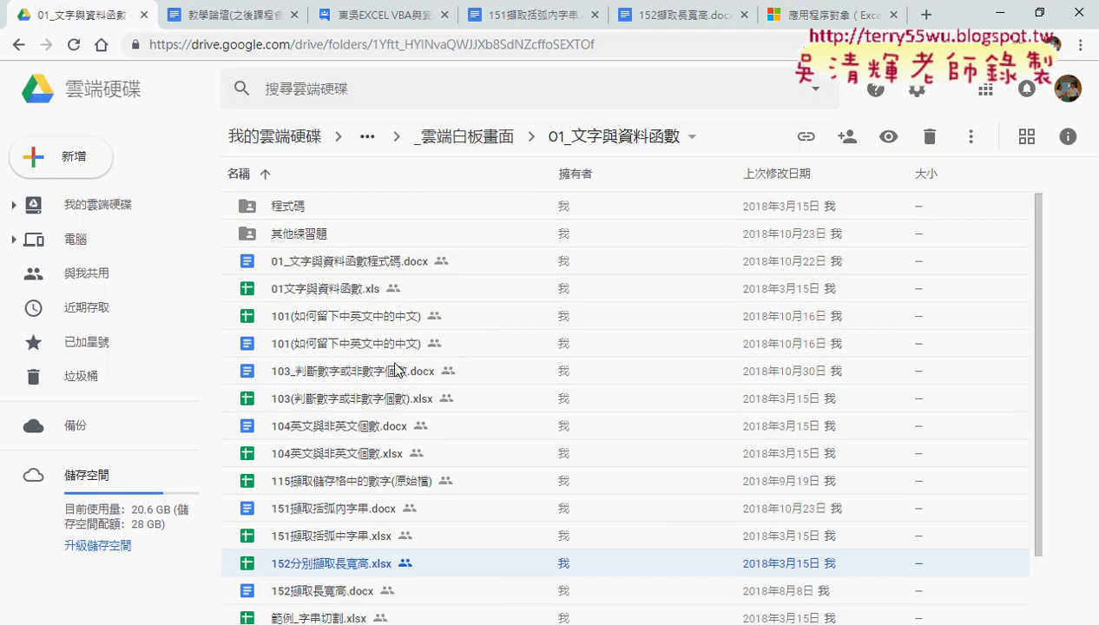
pyautogui.scroll(-2, 428, 482)
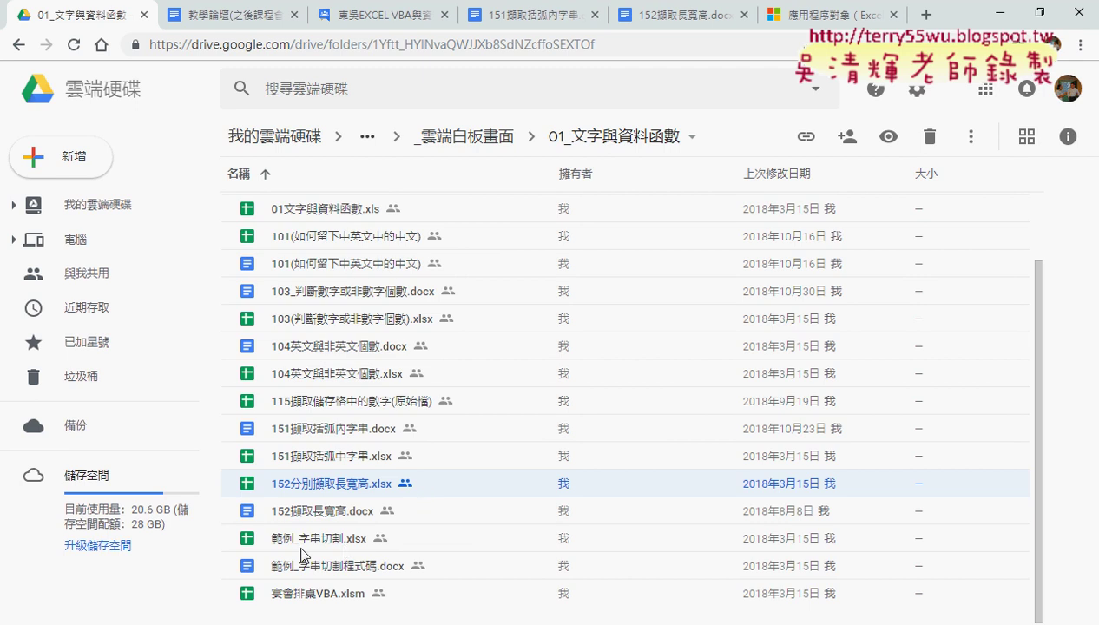
pyautogui.doubleClick(340, 569)
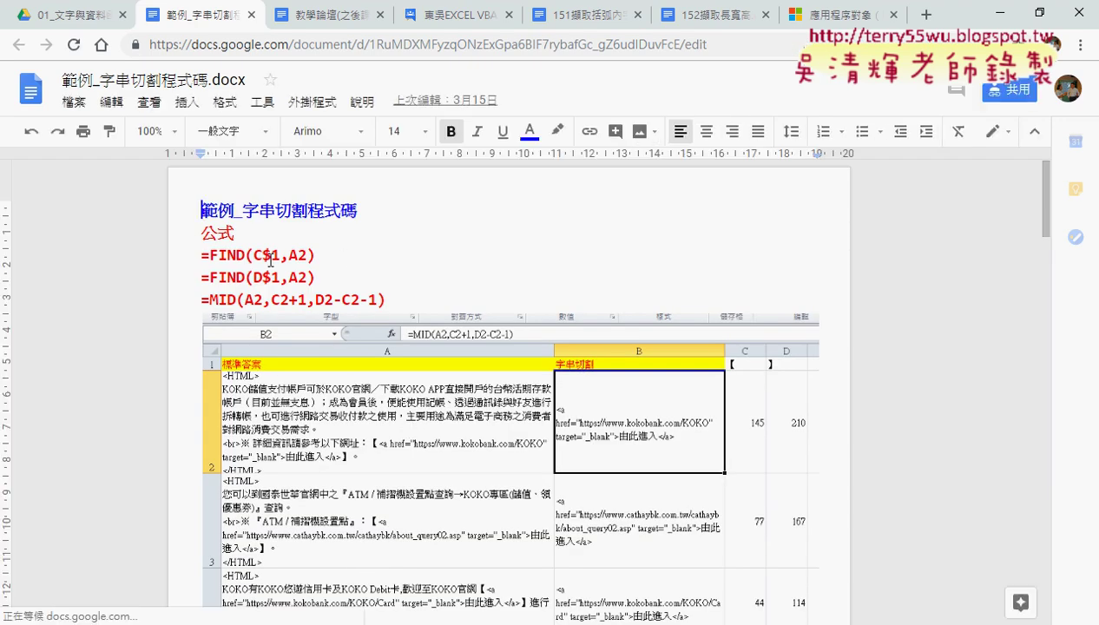
# Scroll past the FIND/MID formula examples down to the VBA程式碼 section.
pyautogui.click(231, 257)
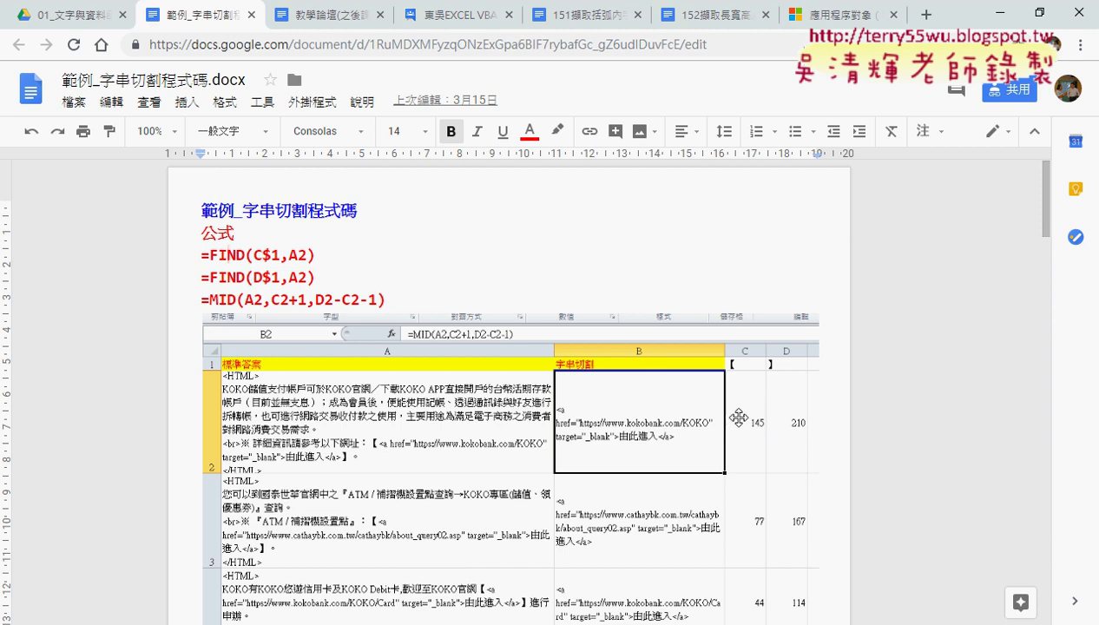
pyautogui.scroll(-3, 772, 415)
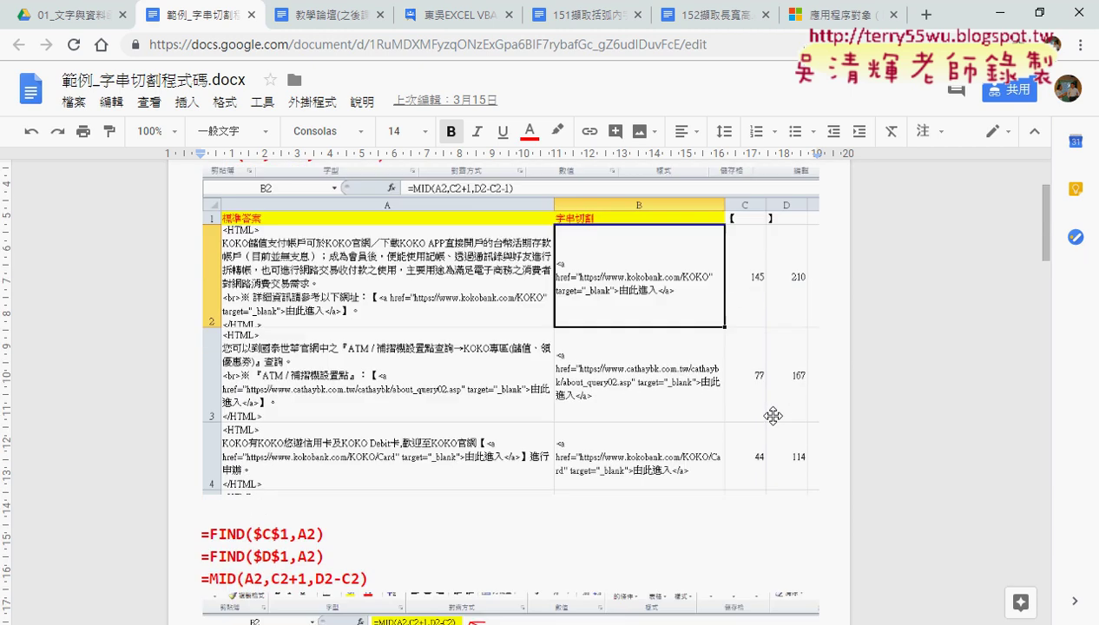
pyautogui.scroll(-5, 772, 415)
pyautogui.scroll(-5, 772, 415)
pyautogui.scroll(-3, 773, 415)
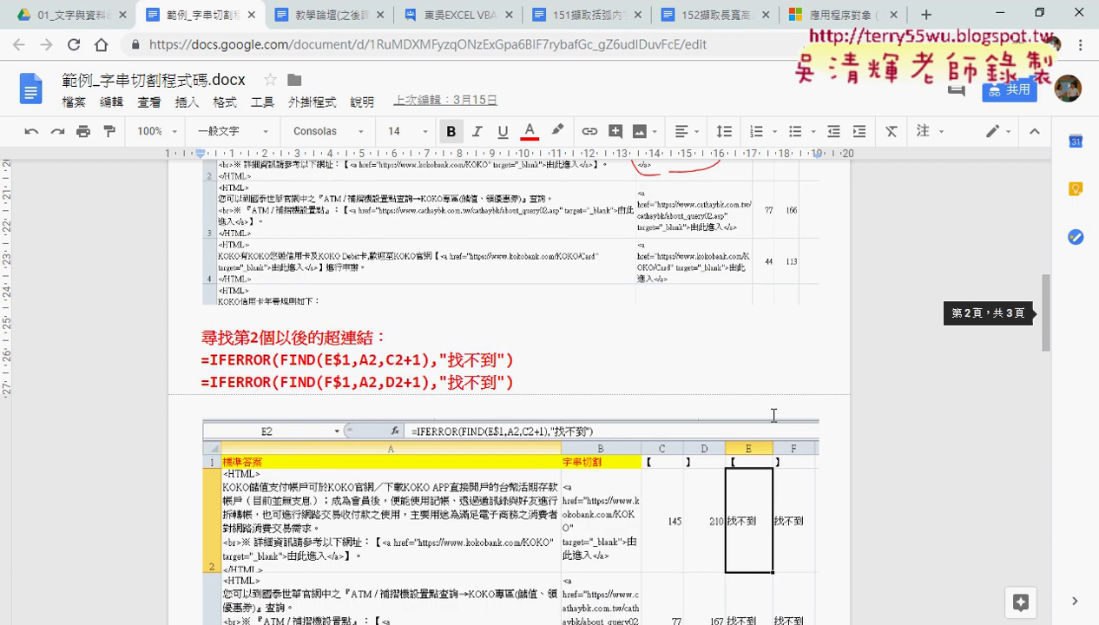
pyautogui.scroll(-2, 772, 416)
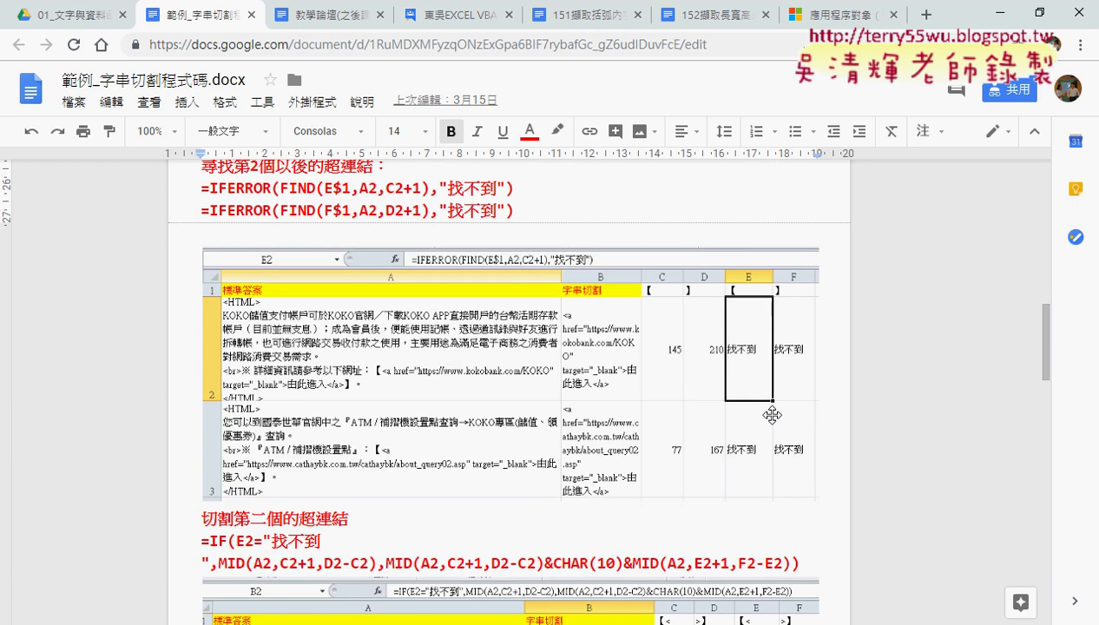
pyautogui.scroll(-5, 772, 415)
pyautogui.scroll(-2, 773, 416)
pyautogui.scroll(-4, 772, 416)
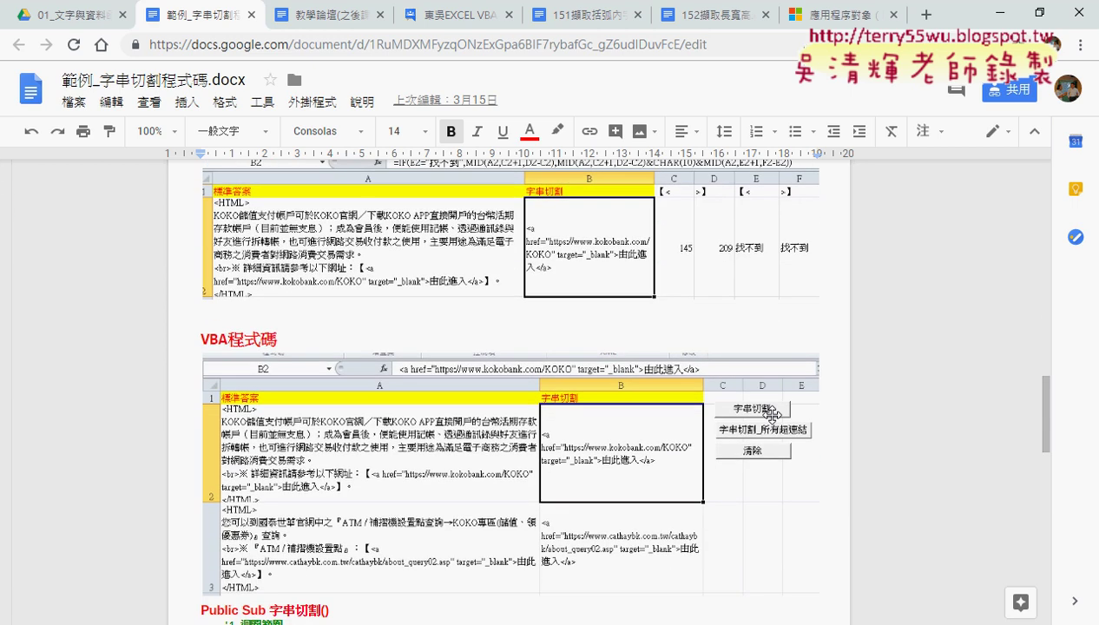
pyautogui.scroll(-3, 773, 416)
pyautogui.scroll(-2, 773, 416)
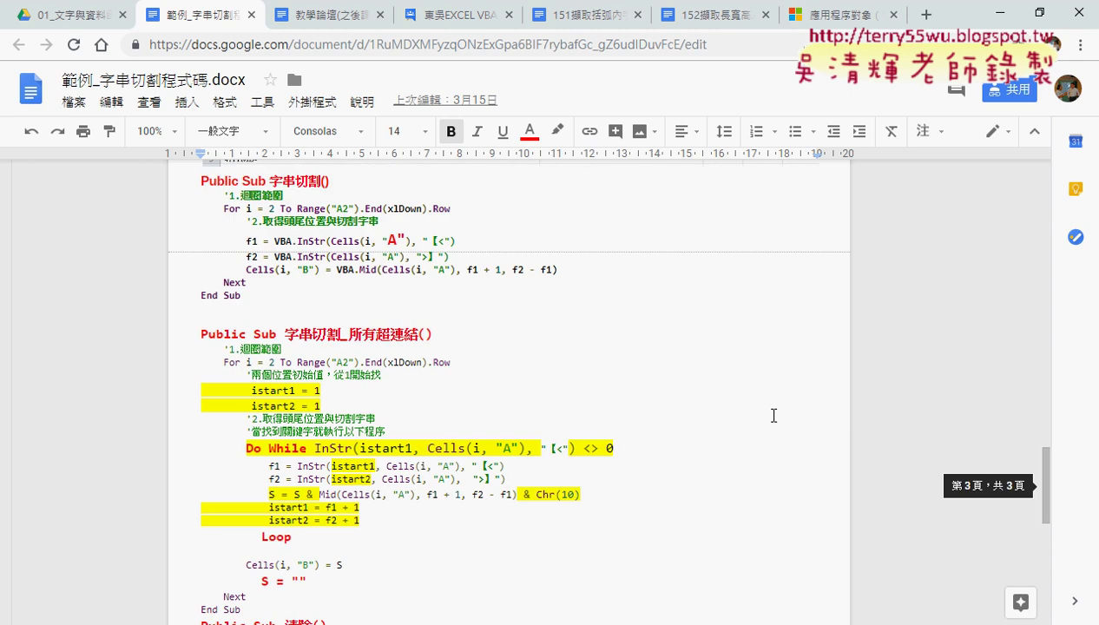
pyautogui.moveTo(242, 296)
pyautogui.mouseDown()
pyautogui.moveTo(182, 223)
pyautogui.moveTo(180, 177)
pyautogui.mouseUp()
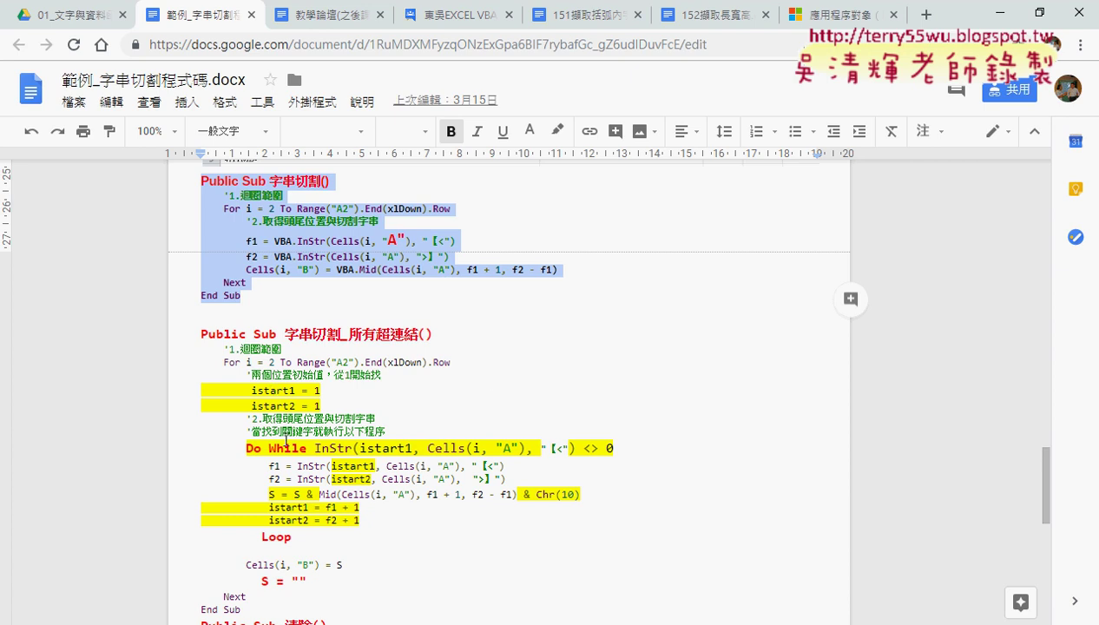
pyautogui.moveTo(246, 447); pyautogui.dragTo(310, 448)
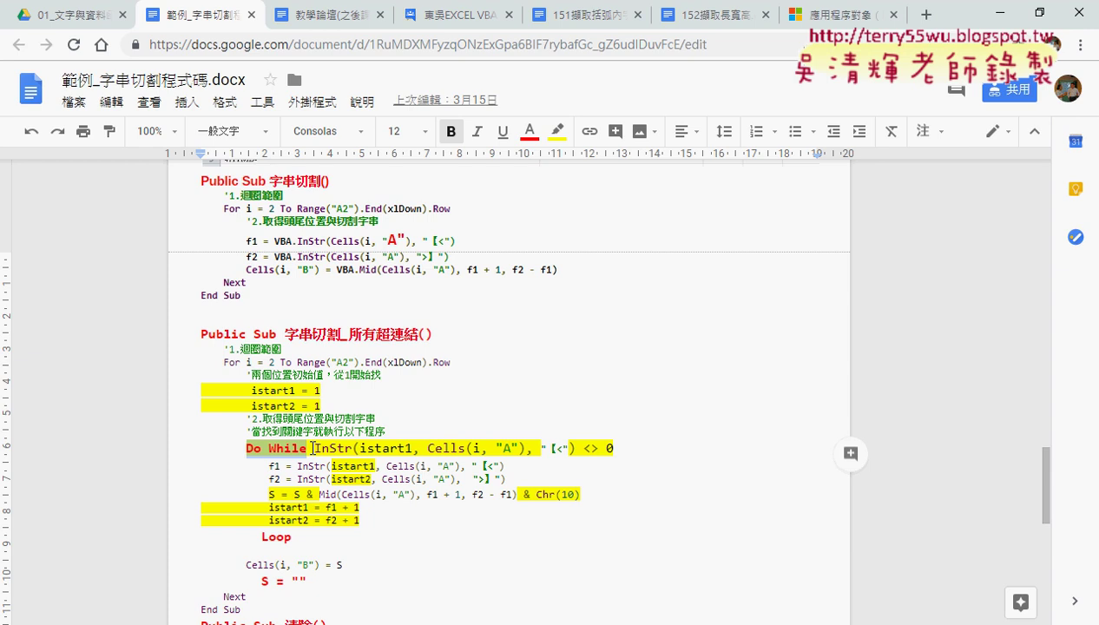
# Make the <> operator on the Do While line 12 pt and not bold.
pyautogui.click(377, 448)
pyautogui.moveTo(313, 447); pyautogui.dragTo(614, 444)
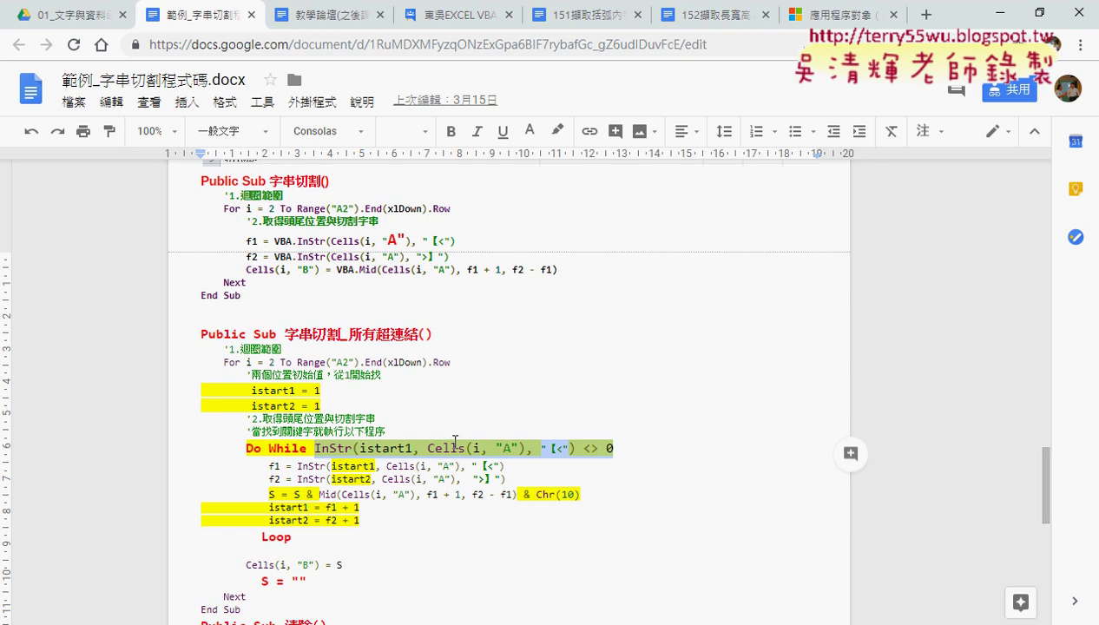
pyautogui.click(316, 446)
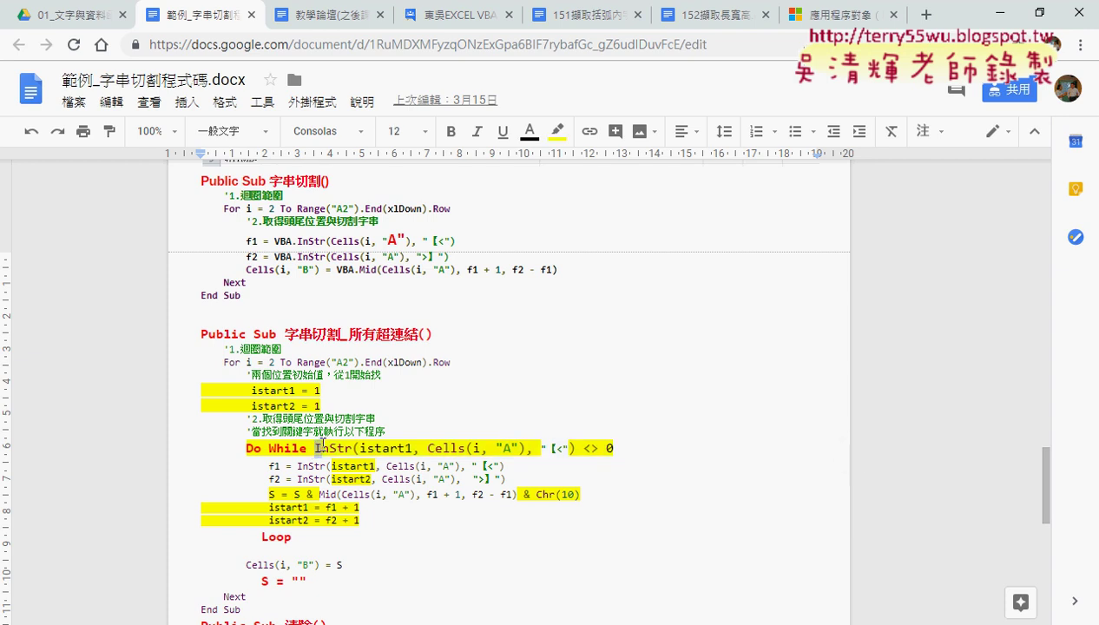
pyautogui.moveTo(316, 446); pyautogui.dragTo(351, 444)
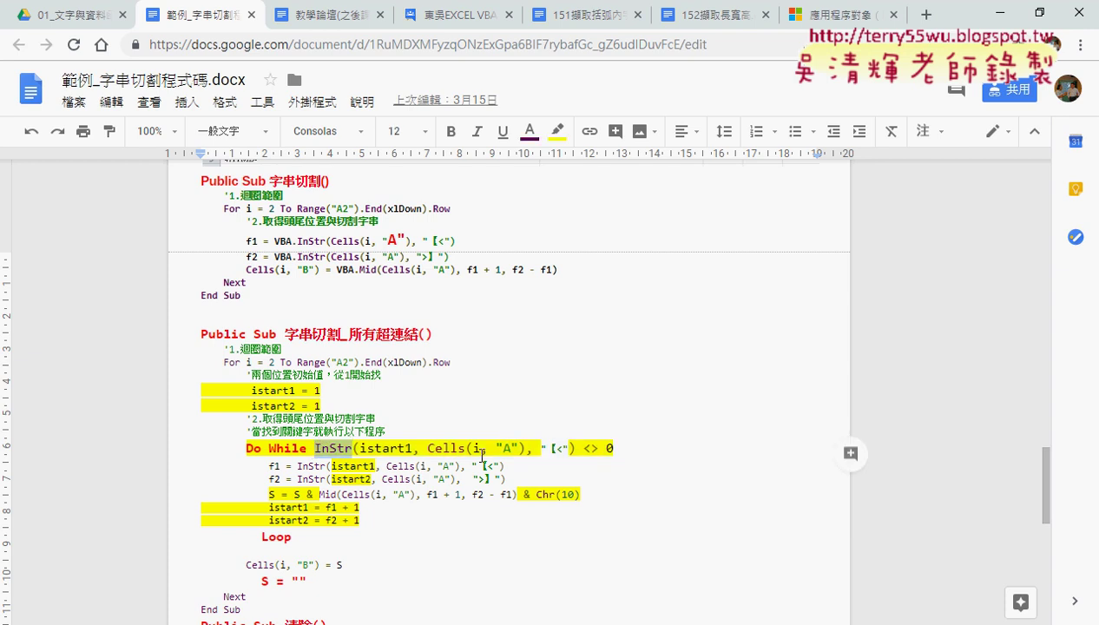
pyautogui.click(570, 448)
pyautogui.moveTo(570, 448); pyautogui.dragTo(540, 446)
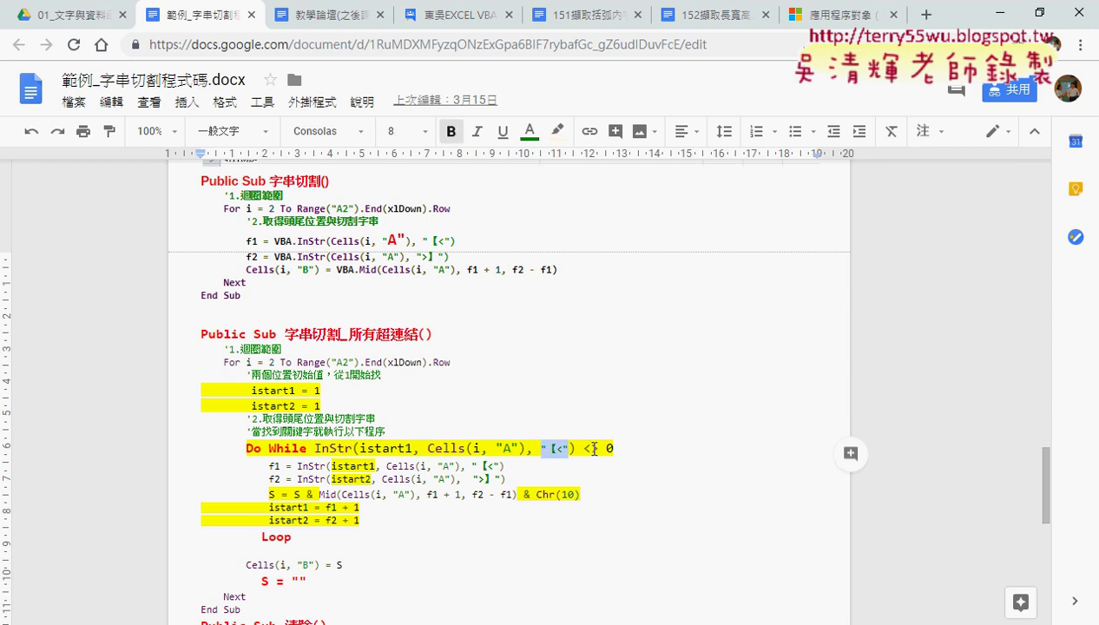
pyautogui.doubleClick(587, 448)
pyautogui.hotkey('ctrl', 'alt', 'v')
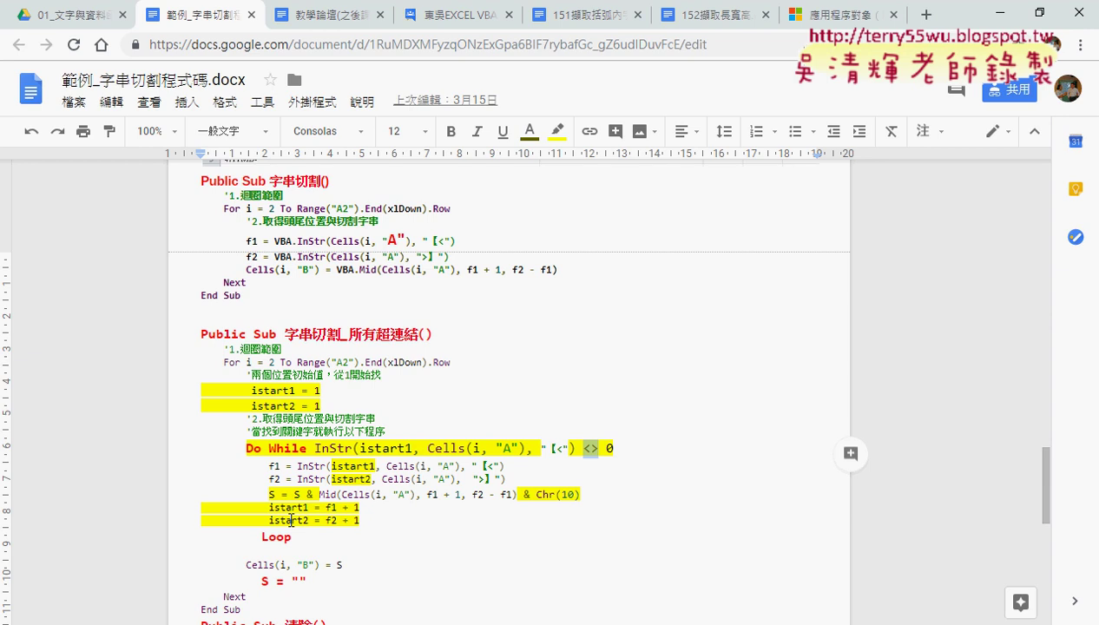
# Select the macros from Public Sub 字串切割_所有超連結() onward and minimize Chrome.
pyautogui.scroll(-2, 263, 486)
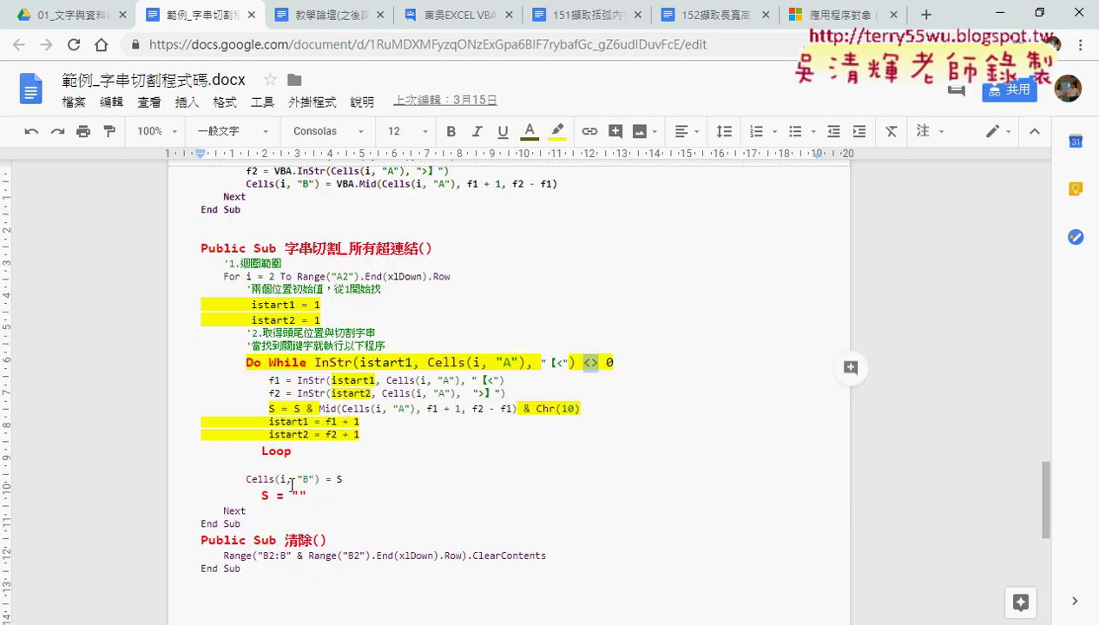
pyautogui.moveTo(256, 569); pyautogui.dragTo(186, 250)
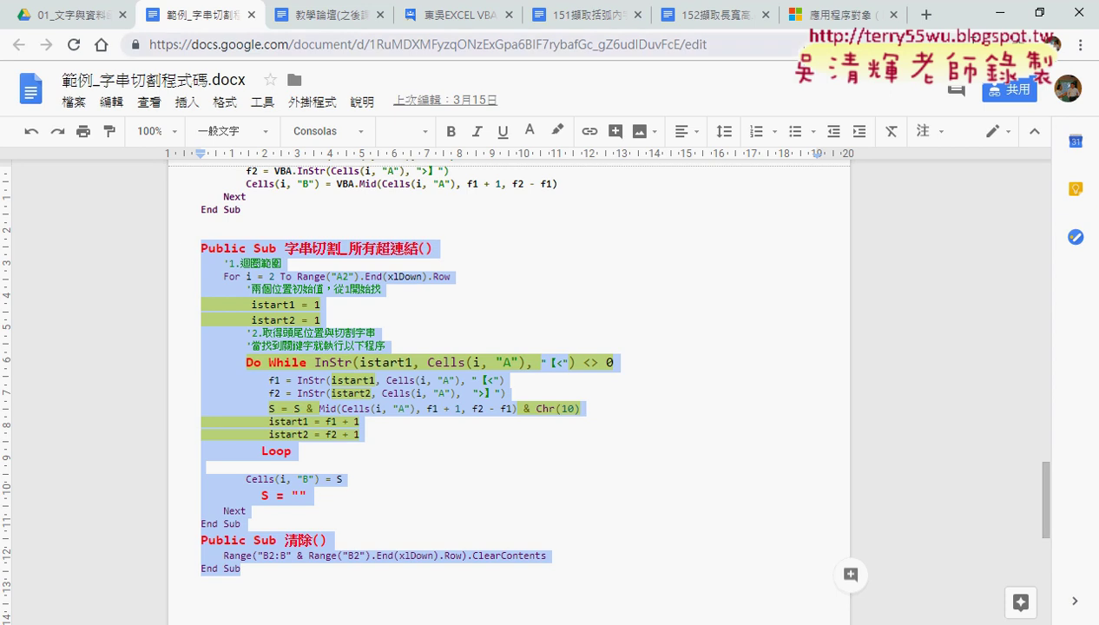
pyautogui.click(1002, 18)
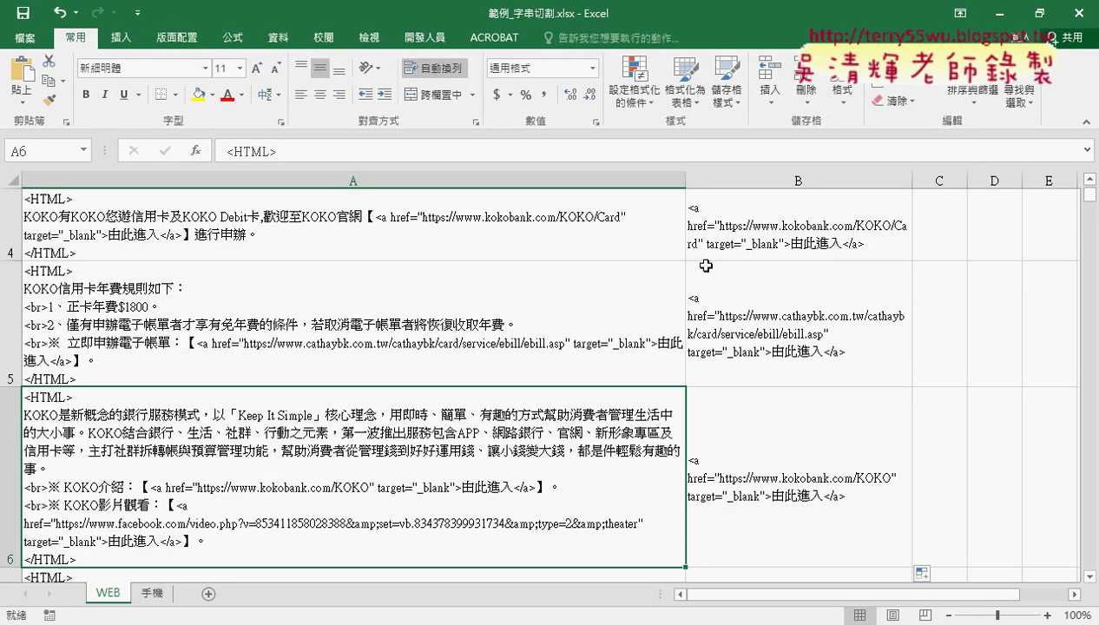
# On the WEB sheet, select B2 down to the last data row and delete the formulas.
pyautogui.click(152, 594)
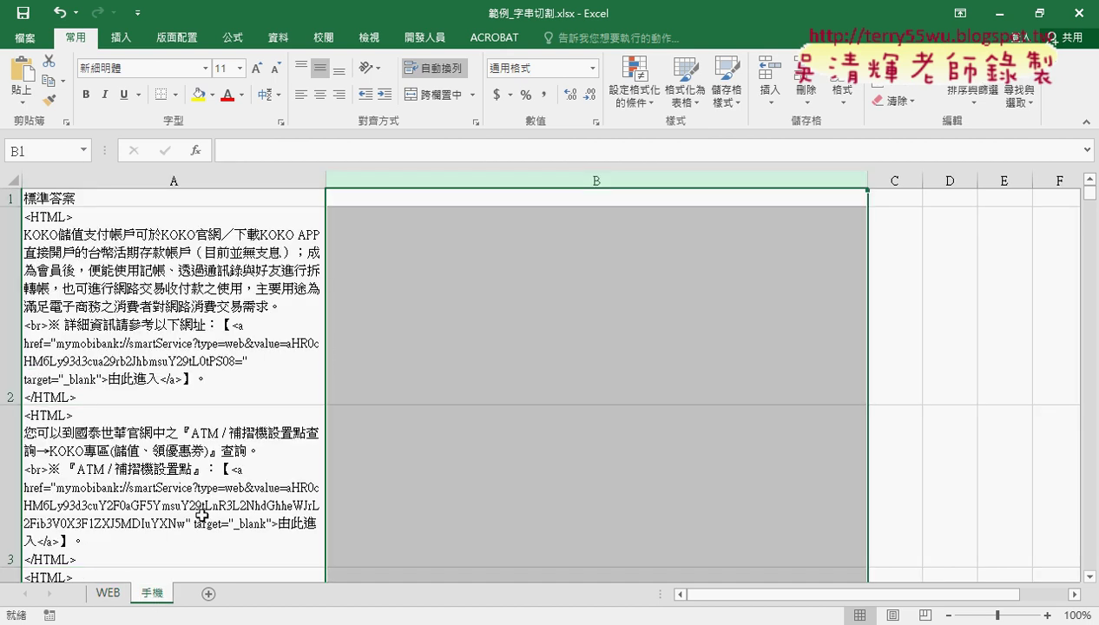
pyautogui.click(106, 594)
pyautogui.scroll(2, 807, 295)
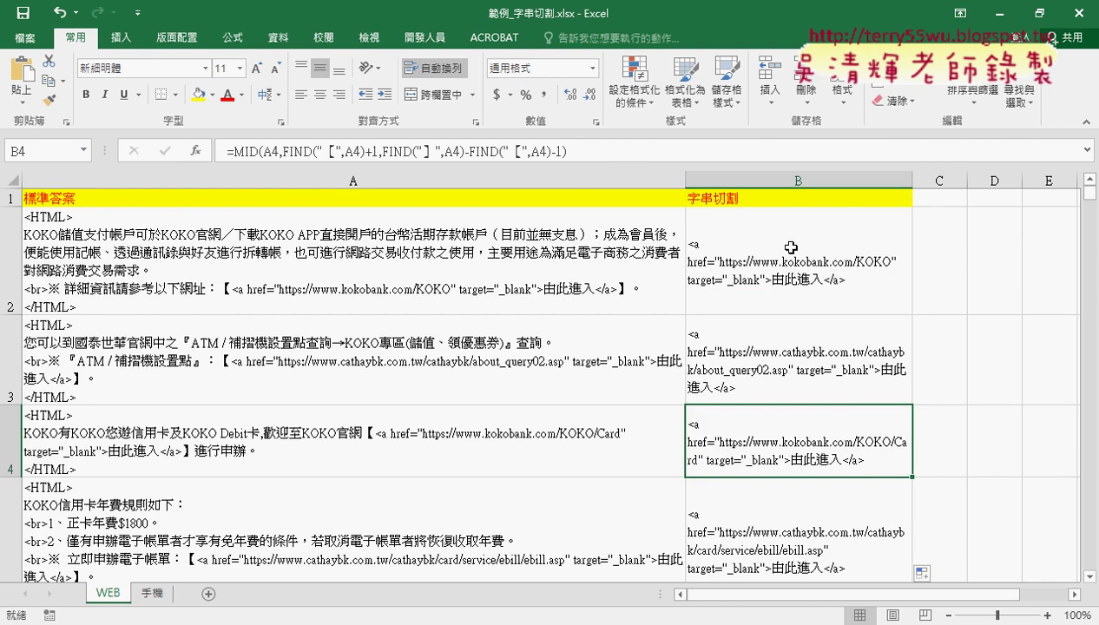
pyautogui.click(799, 258)
pyautogui.hotkey('ctrl', 'shift', 'Down')
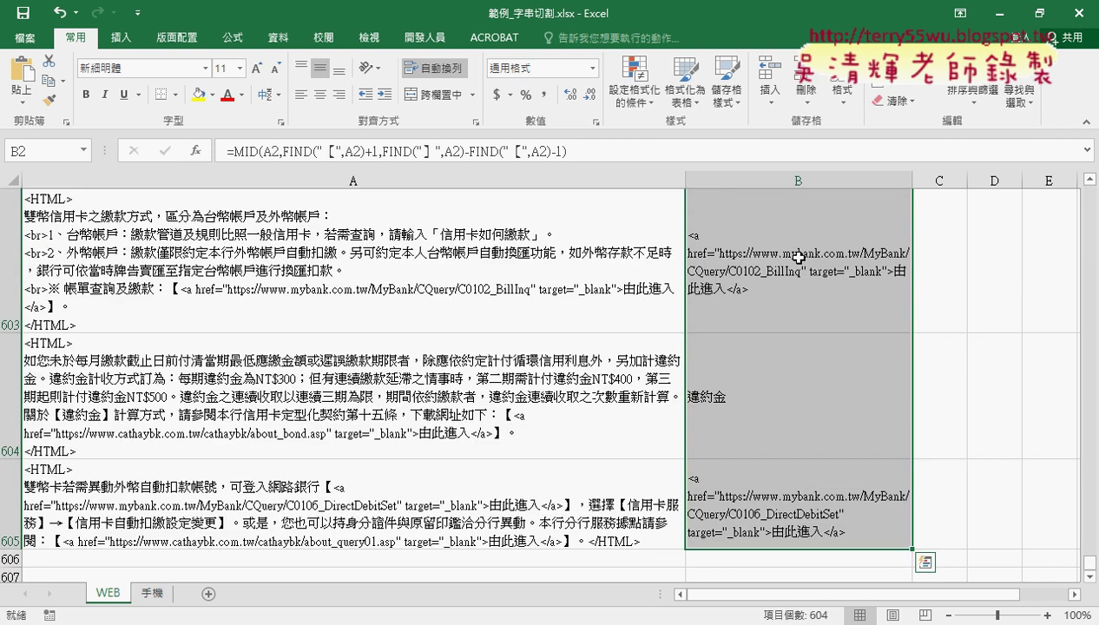
pyautogui.hotkey('ctrl', 'BackSpace')
pyautogui.press('Delete')
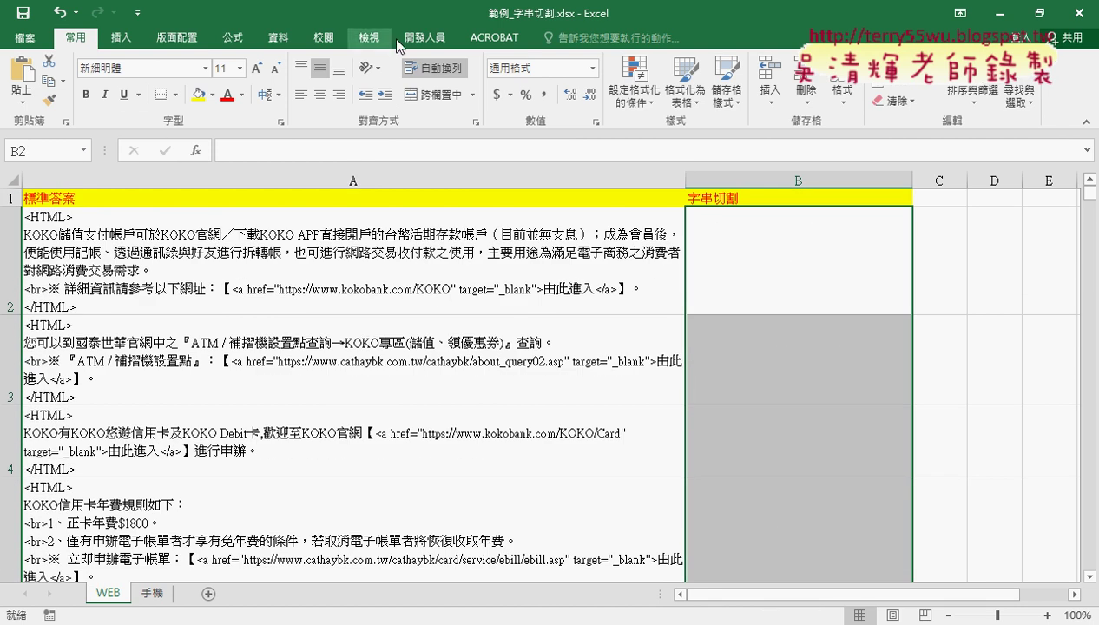
# Insert a new module into the 範例_字串切割.xlsx VBA project and paste the copied macro code.
pyautogui.click(425, 38)
pyautogui.click(56, 85)
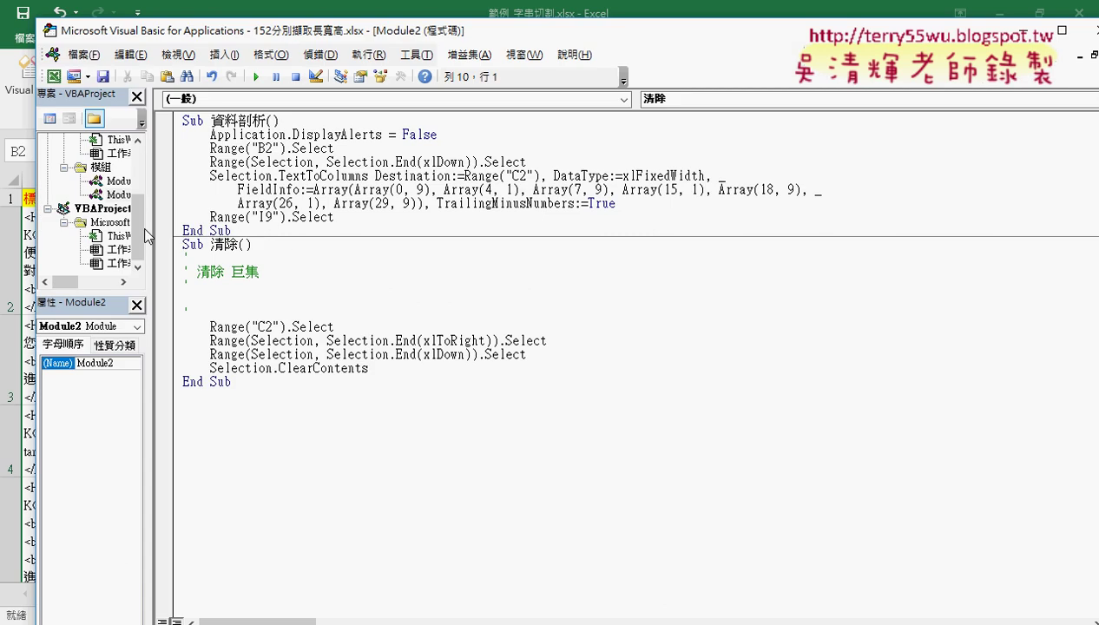
pyautogui.moveTo(193, 224); pyautogui.dragTo(249, 224)
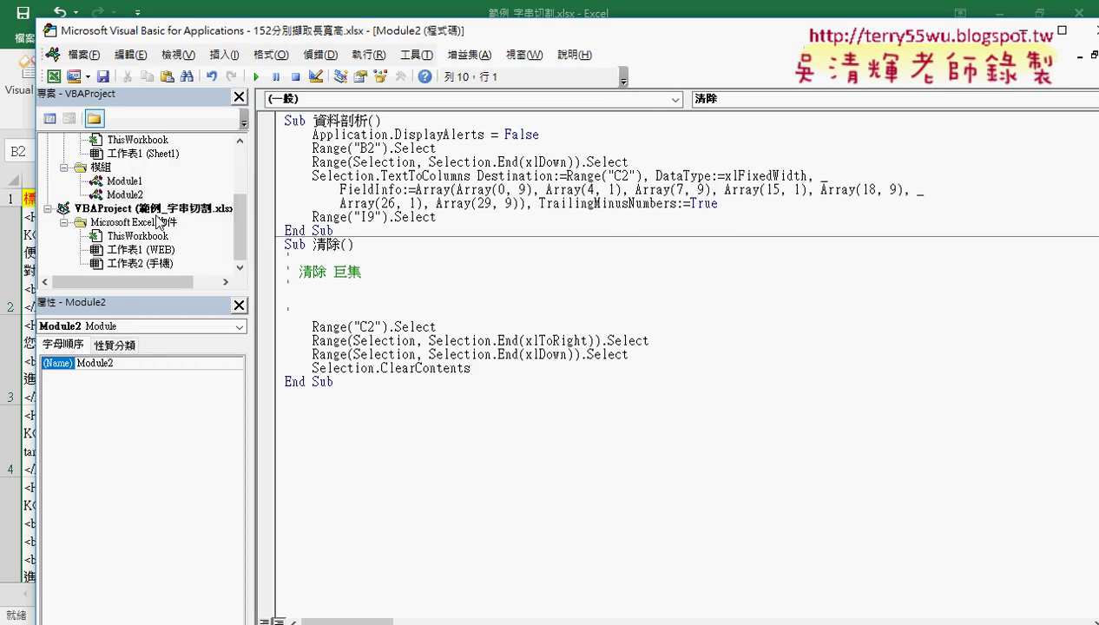
pyautogui.rightClick(156, 211)
pyautogui.click(351, 309)
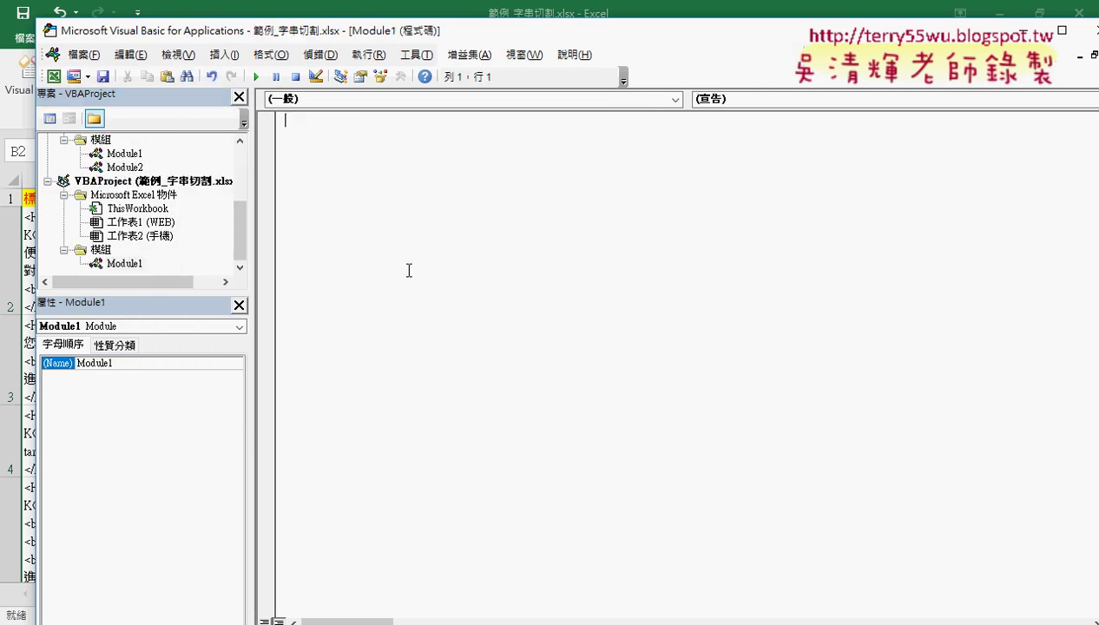
pyautogui.rightClick(404, 271)
pyautogui.click(457, 328)
# Run the 字串切割_所有超連結 macro to fill column B with hyperlink tags, then close the editor.
pyautogui.moveTo(421, 40); pyautogui.dragTo(378, 49)
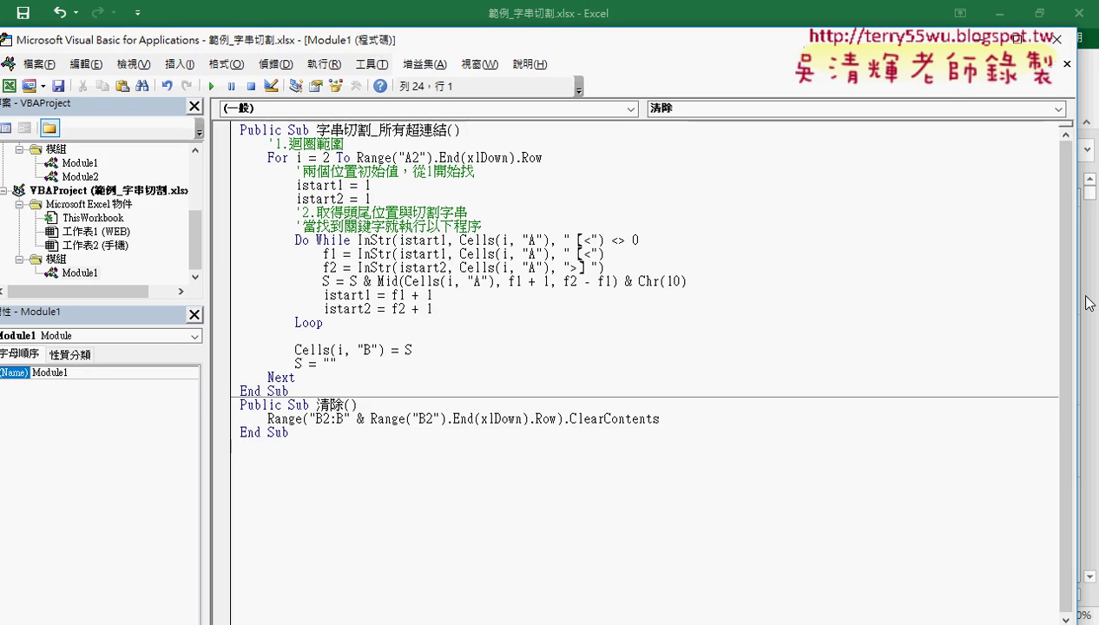
pyautogui.moveTo(1076, 300); pyautogui.dragTo(596, 287)
pyautogui.click(343, 252)
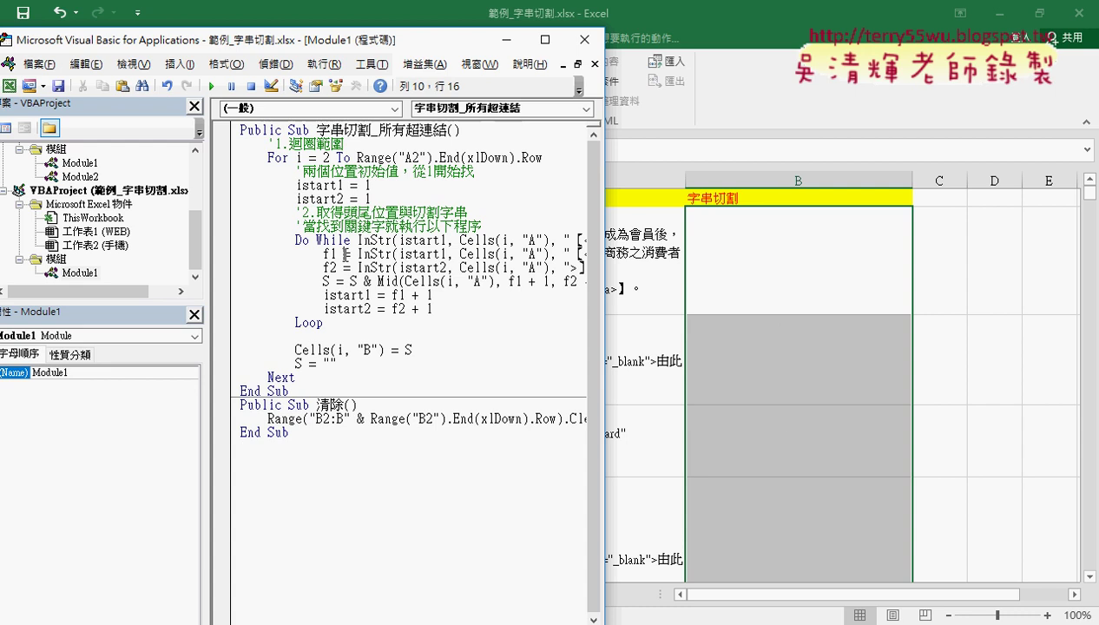
pyautogui.click(204, 87)
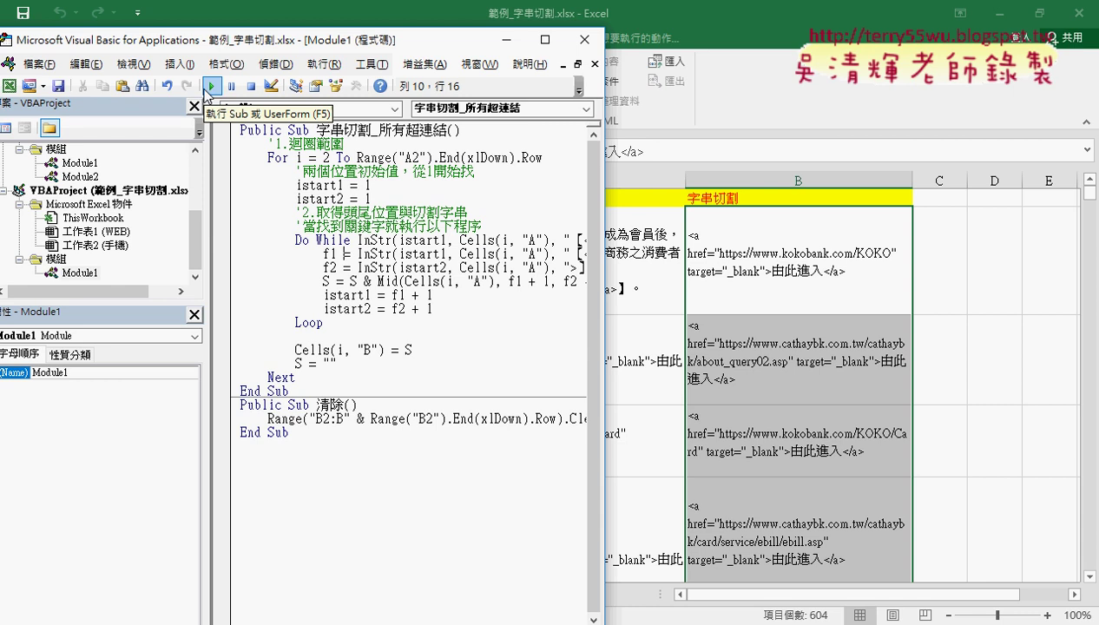
pyautogui.moveTo(295, 239); pyautogui.dragTo(356, 241)
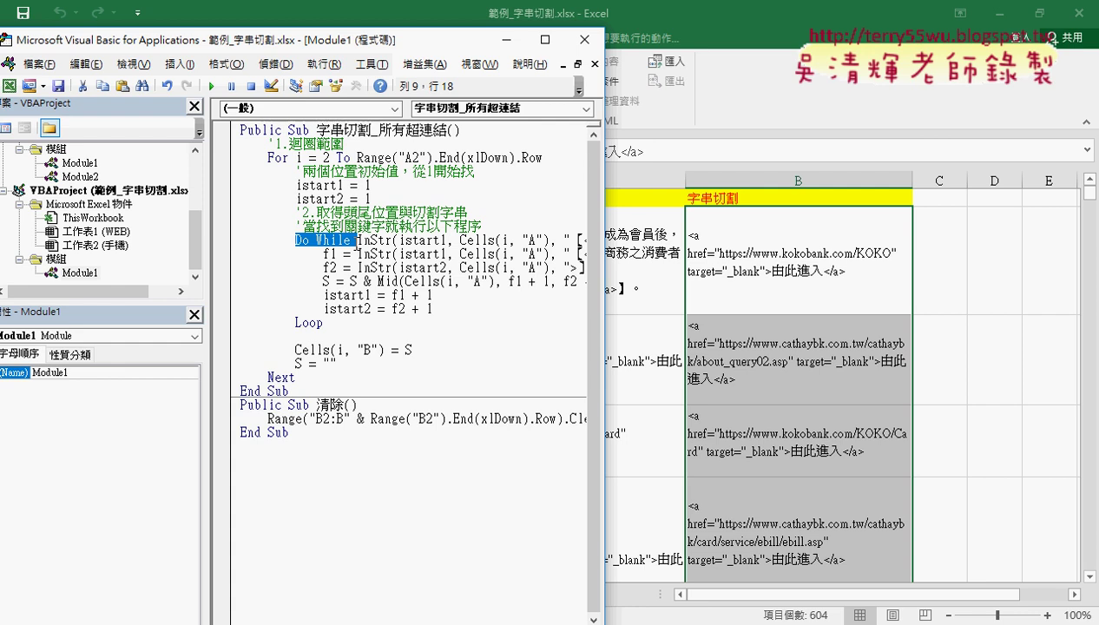
pyautogui.click(584, 39)
# Minimize both Excel workbooks and point out 範例_字串切割.xlsx in the folder.
pyautogui.click(999, 13)
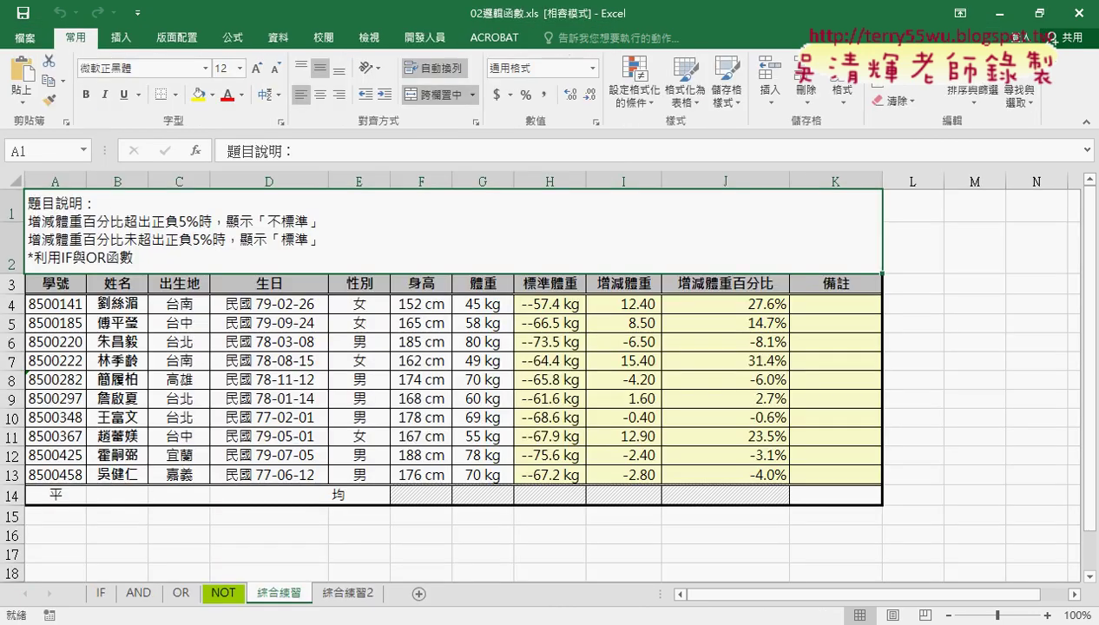
pyautogui.click(999, 13)
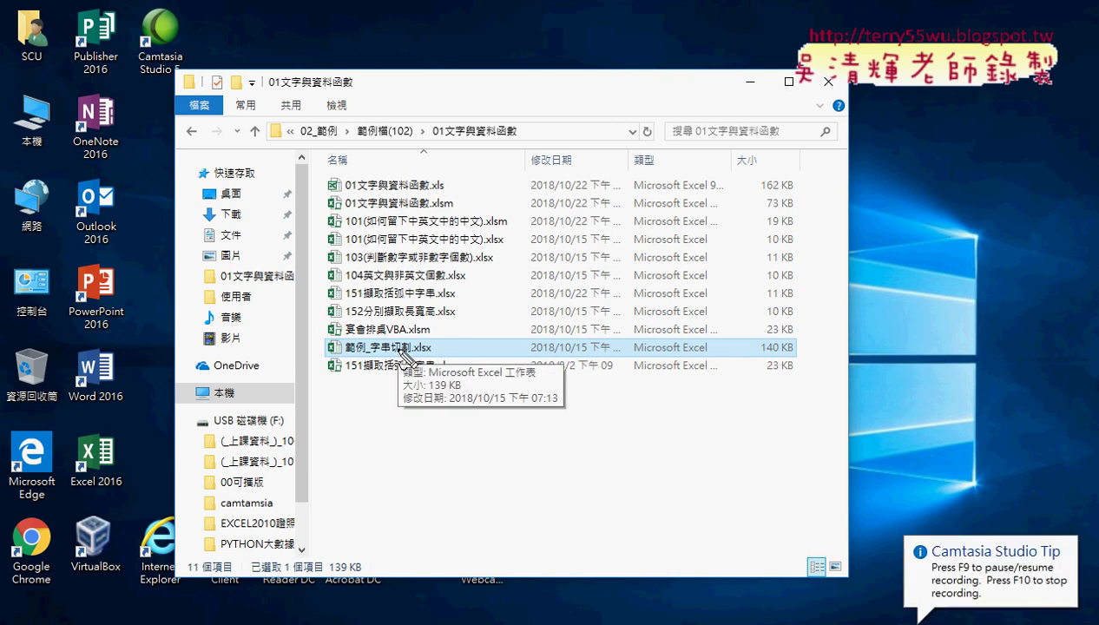
pyautogui.moveTo(447, 357); pyautogui.dragTo(438, 350)
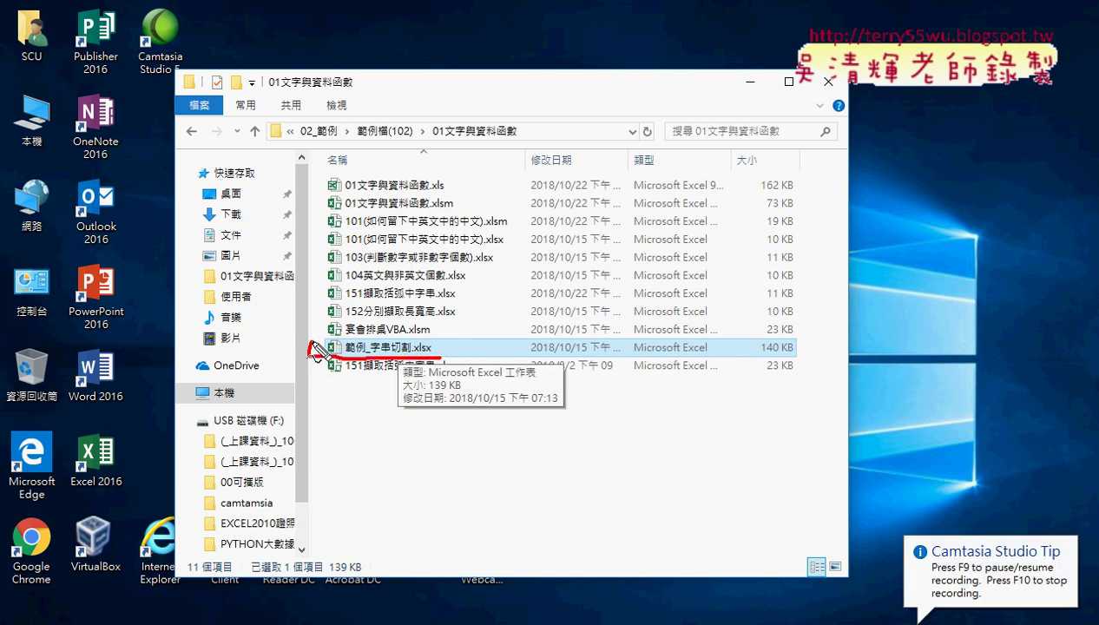
pyautogui.moveTo(488, 432); pyautogui.dragTo(439, 359)
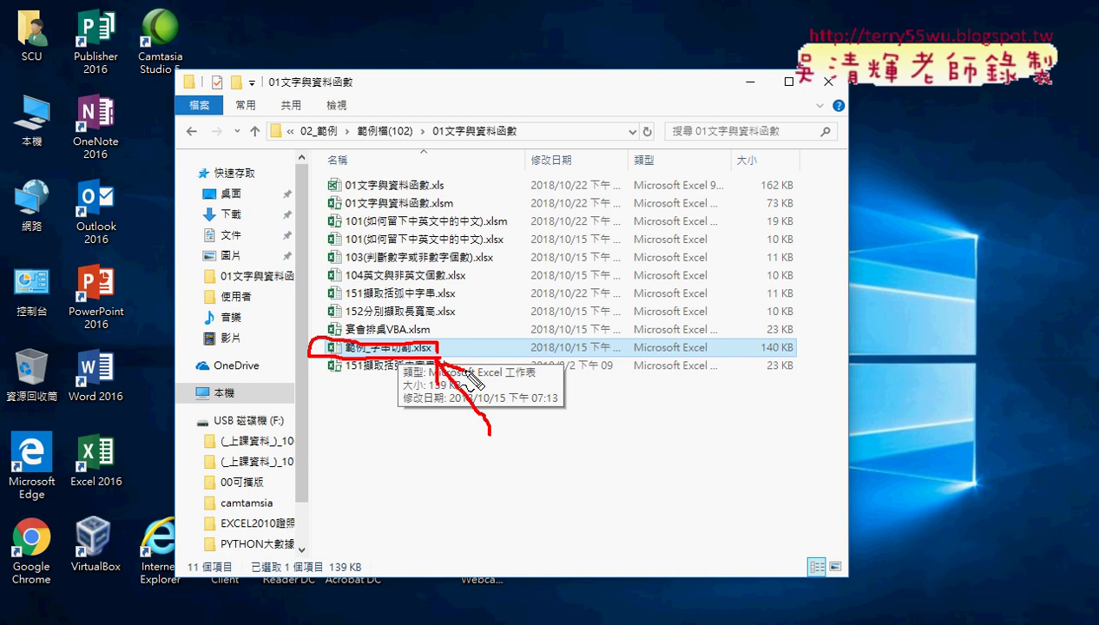
pyautogui.press('Escape')
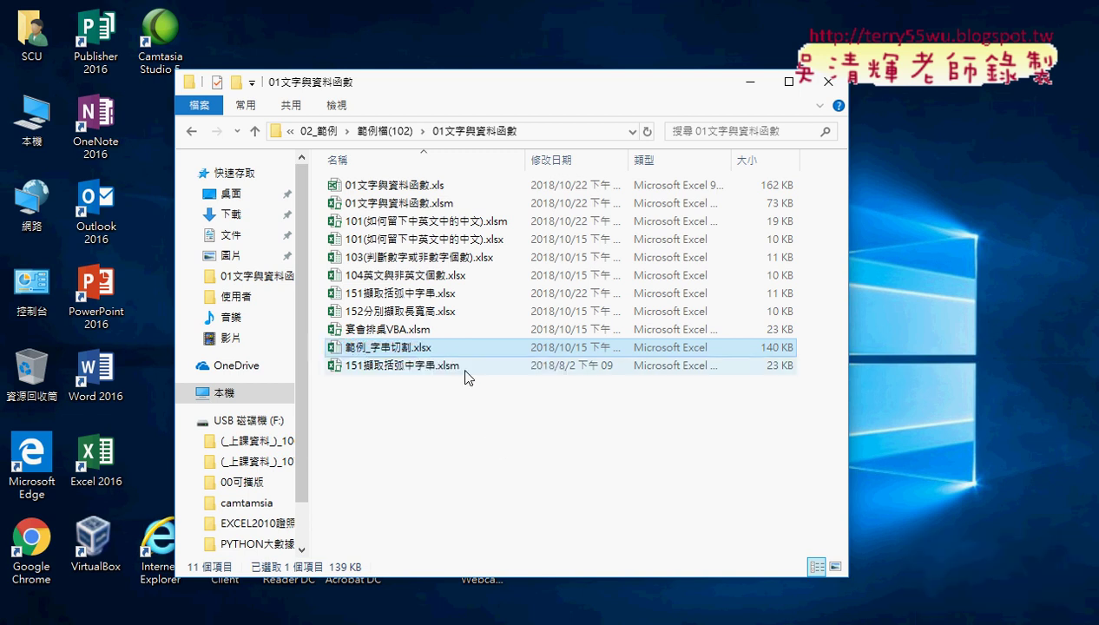
# Open the 103(判斷數字或非數字個數).xlsx workbook from the folder listing.
pyautogui.click(446, 460)
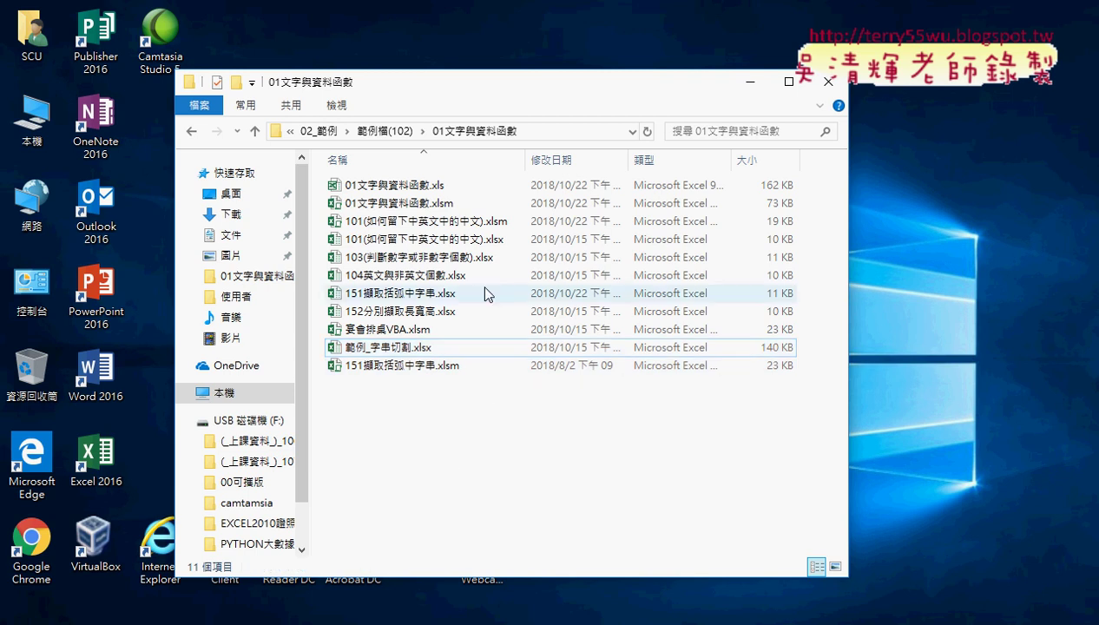
pyautogui.click(434, 260)
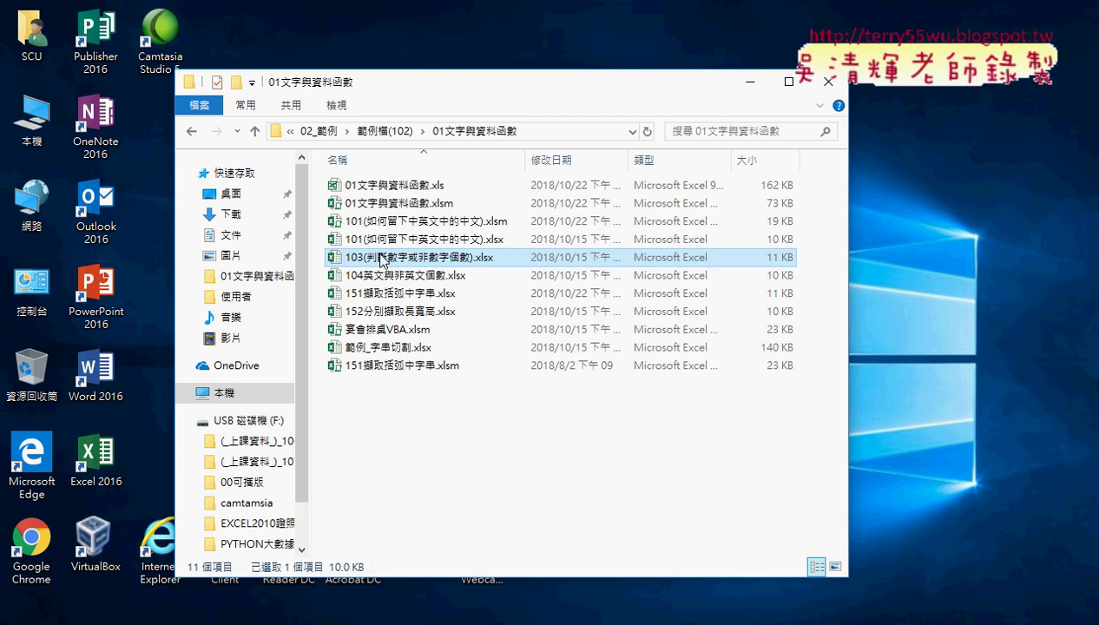
pyautogui.moveTo(362, 262)
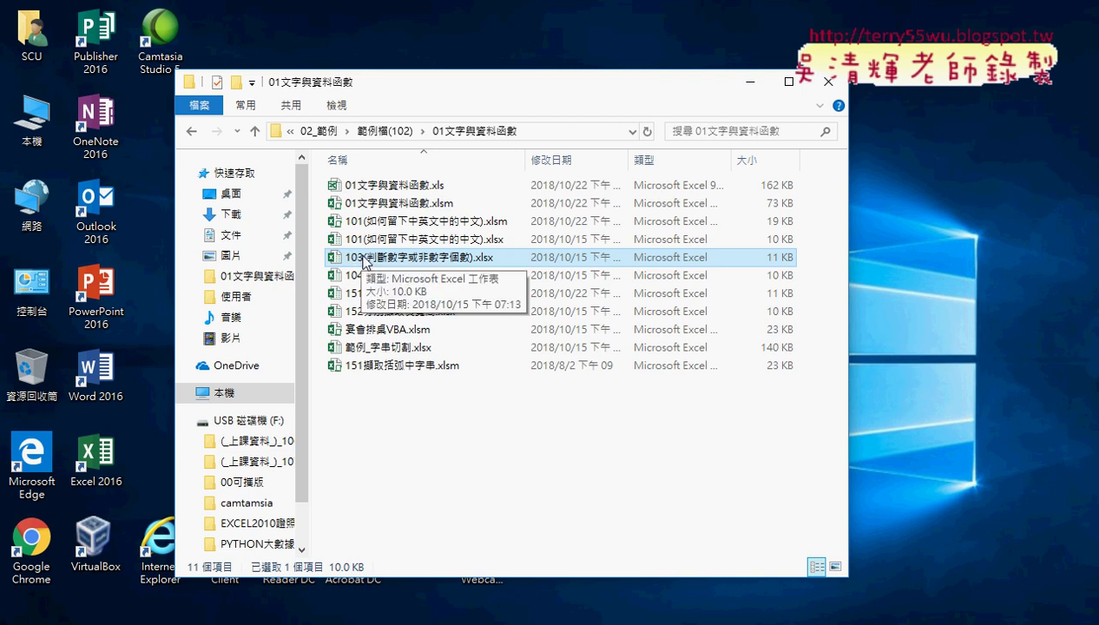
pyautogui.doubleClick(434, 258)
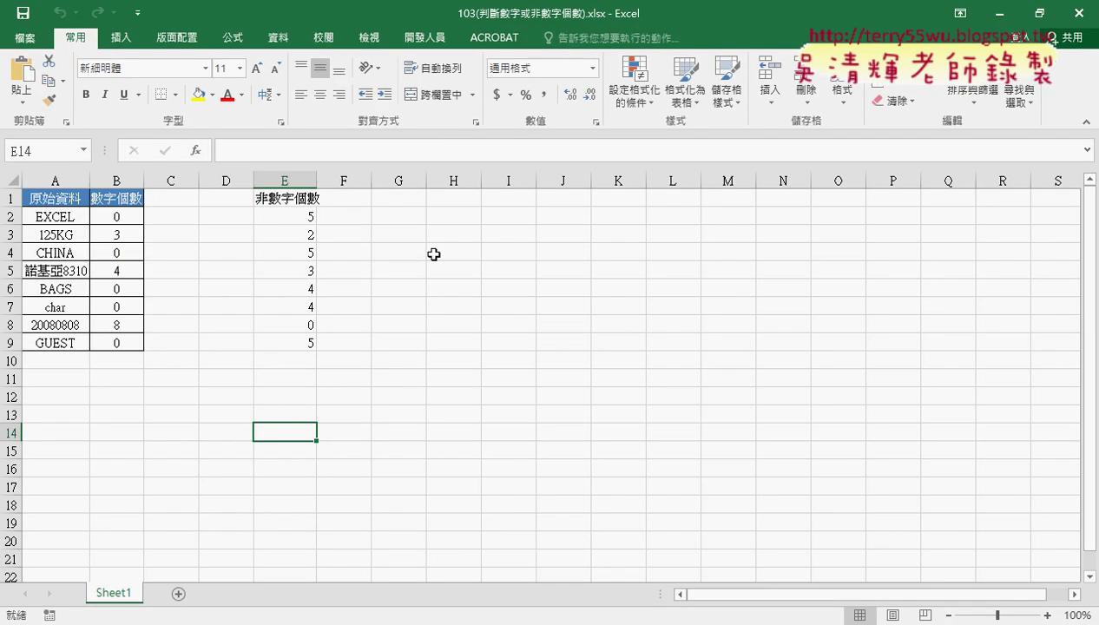
# Delete the empty columns C and D between the two data blocks.
pyautogui.moveTo(238, 178)
pyautogui.mouseDown()
pyautogui.moveTo(143, 177)
pyautogui.moveTo(164, 177)
pyautogui.mouseUp()
pyautogui.rightClick(211, 218)
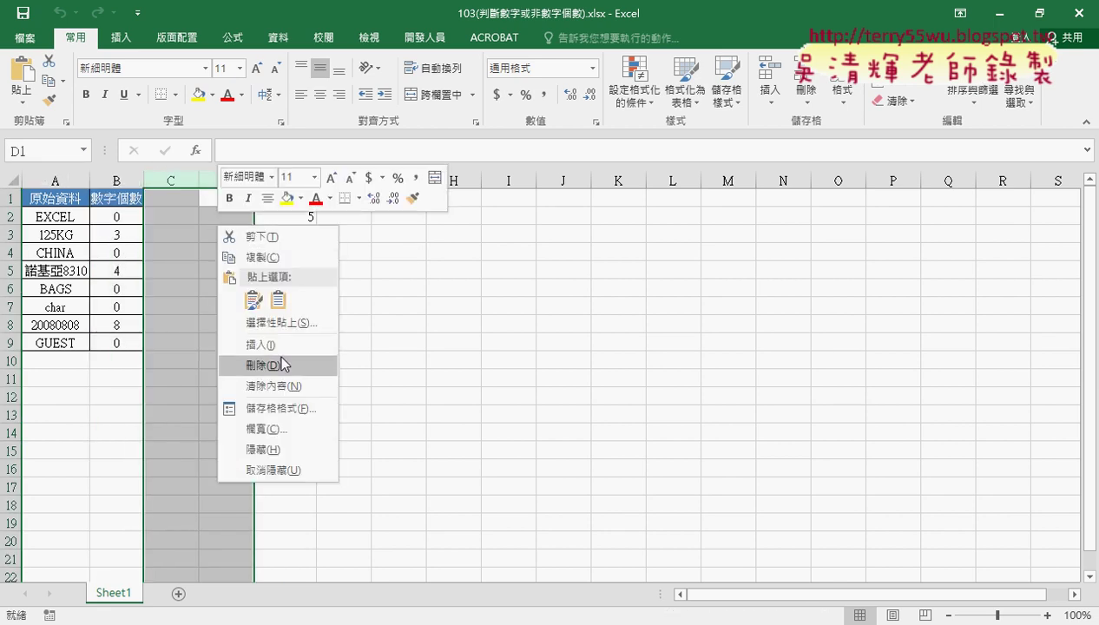
pyautogui.click(279, 361)
pyautogui.moveTo(213, 180); pyautogui.dragTo(220, 179)
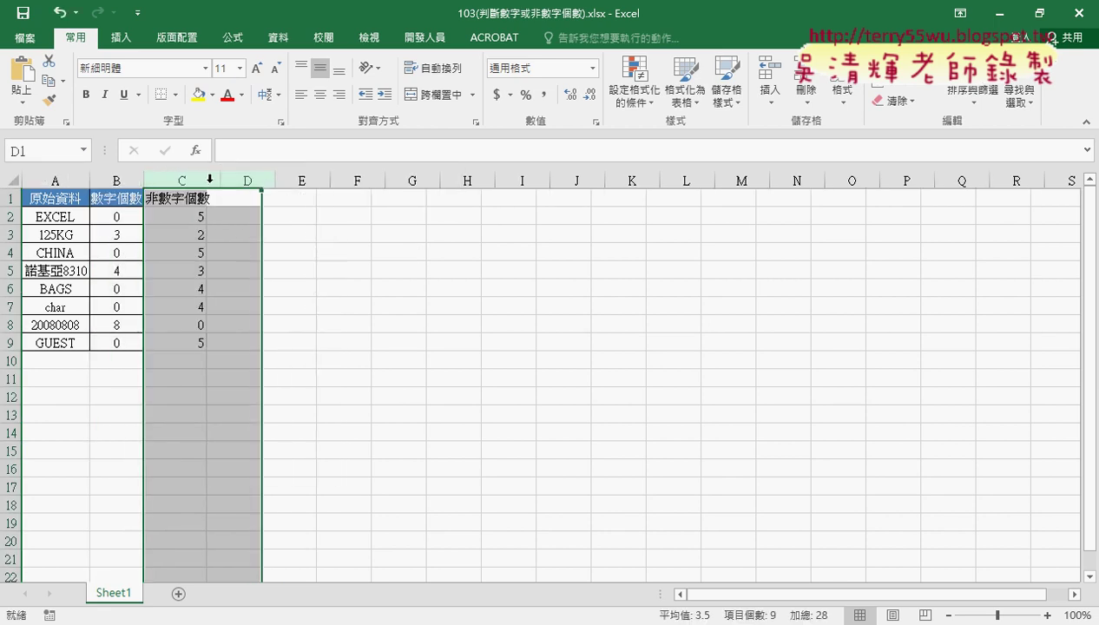
pyautogui.click(45, 216)
pyautogui.click(62, 179)
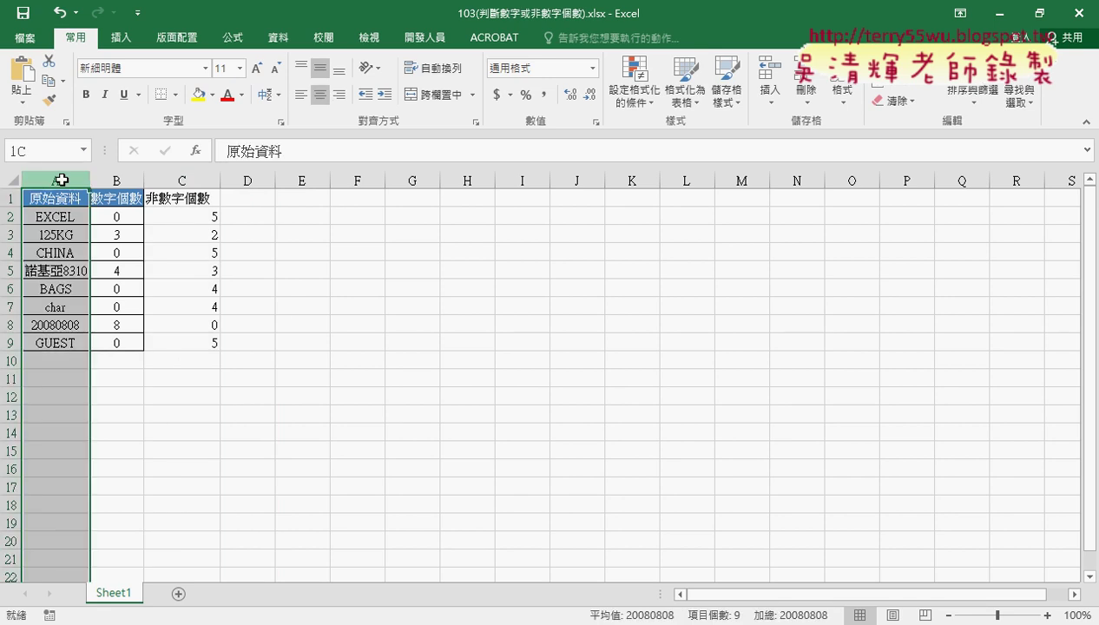
# Compare the EXCEL text in A2 with the digit and non-digit count formulas in B2 and C2.
pyautogui.click(117, 216)
pyautogui.click(63, 220)
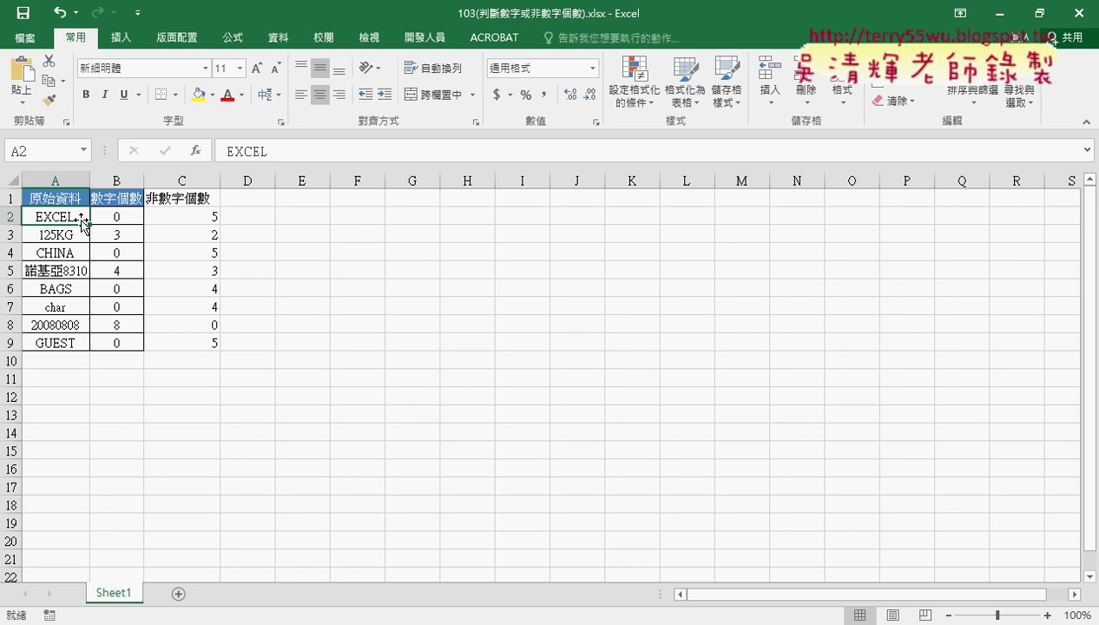
pyautogui.click(193, 213)
pyautogui.press('Left')
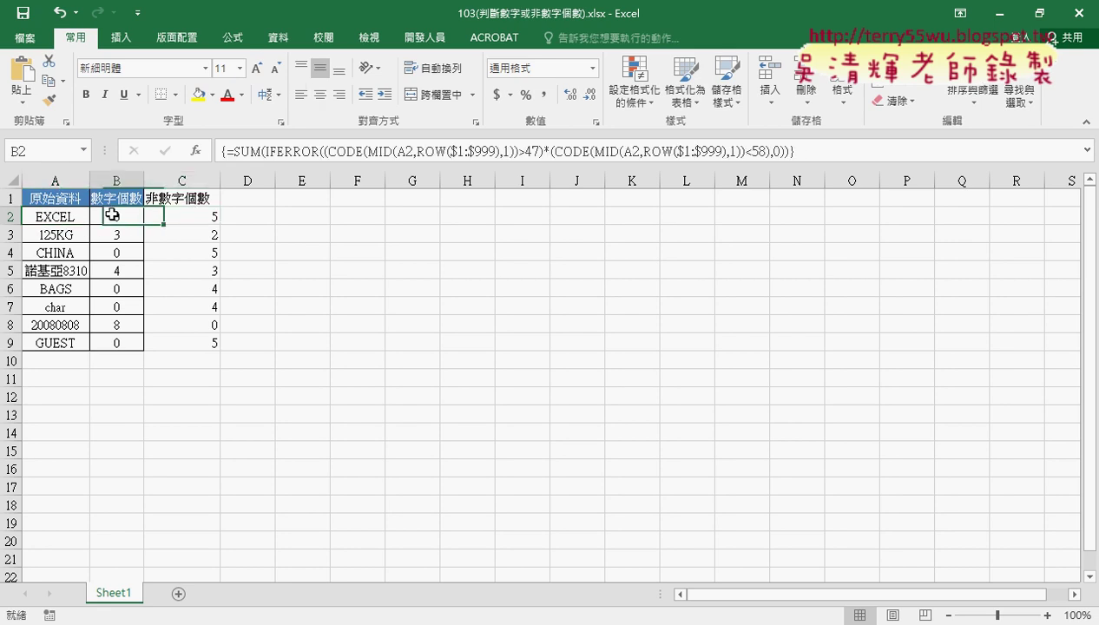
pyautogui.hotkey('shift', 'Right')
pyautogui.press('Left')
pyautogui.click(210, 216)
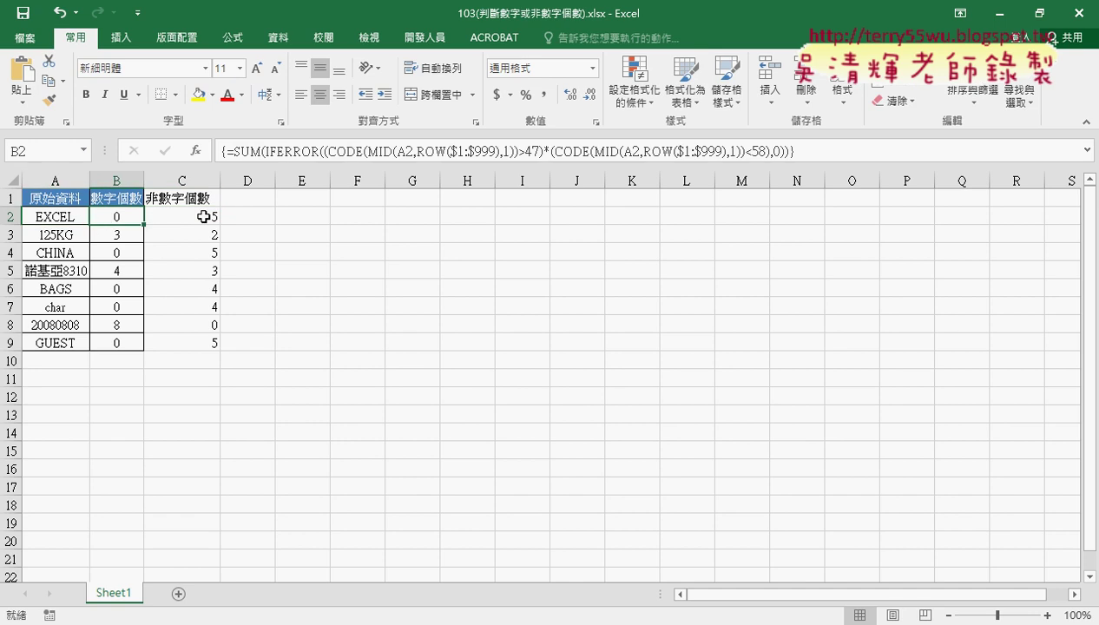
pyautogui.click(82, 219)
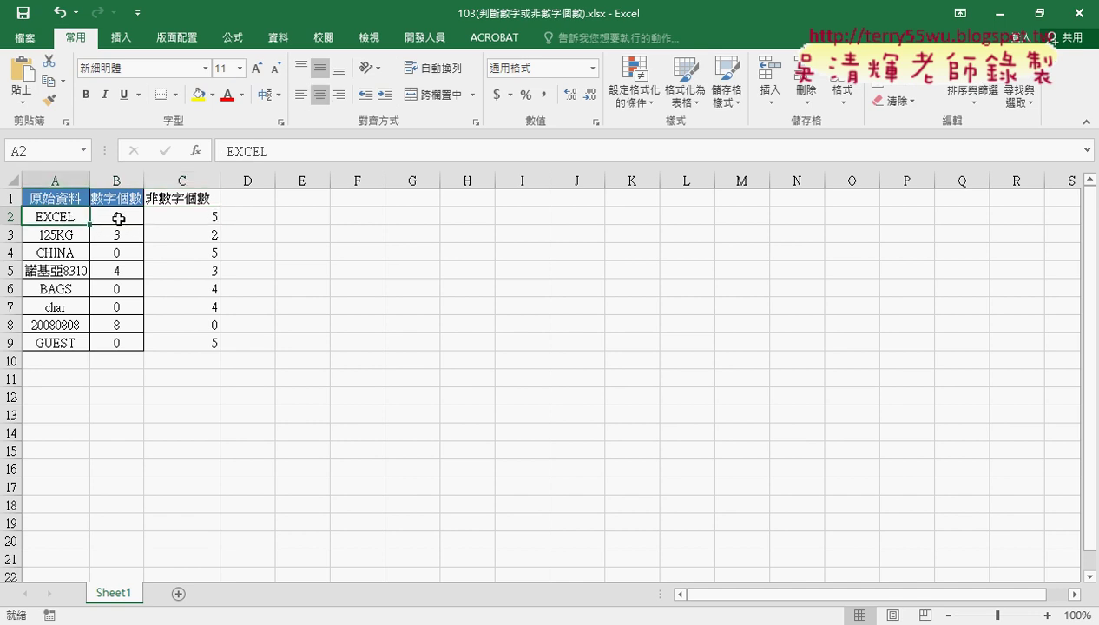
pyautogui.click(118, 219)
pyautogui.click(205, 216)
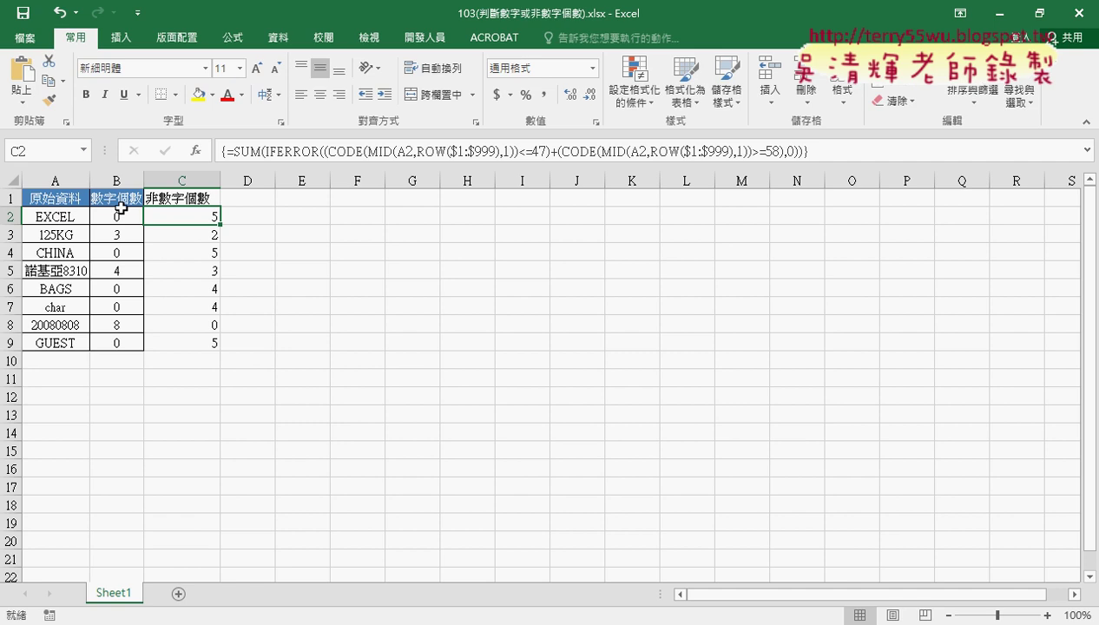
# Widen column B to fit the 數字個數 header, then select the counts in B2:C8.
pyautogui.moveTo(143, 182); pyautogui.dragTo(149, 182)
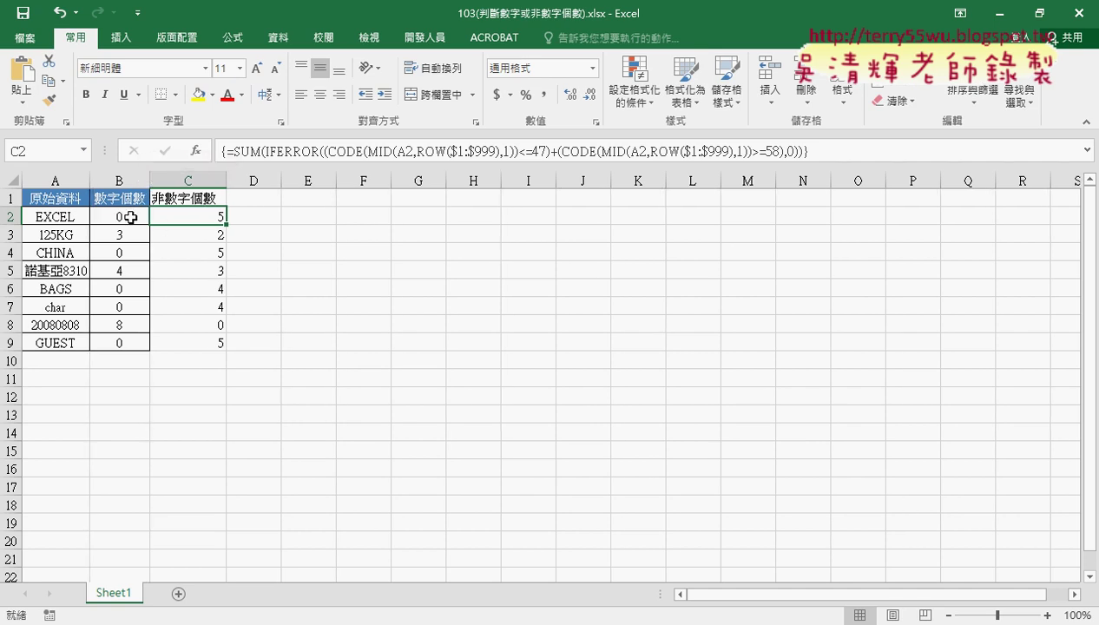
pyautogui.moveTo(122, 217); pyautogui.dragTo(215, 328)
pyautogui.click(362, 305)
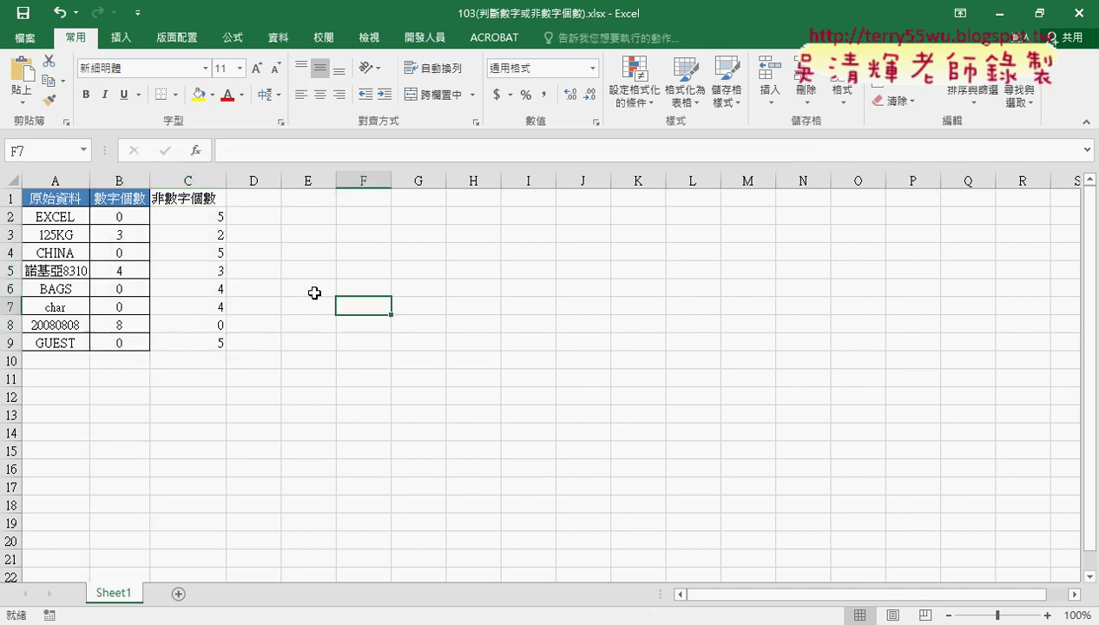
# Annotate B2's formula to explain its SUM, MID, ROW, CODE parts and array braces, then erase the ink.
pyautogui.click(125, 216)
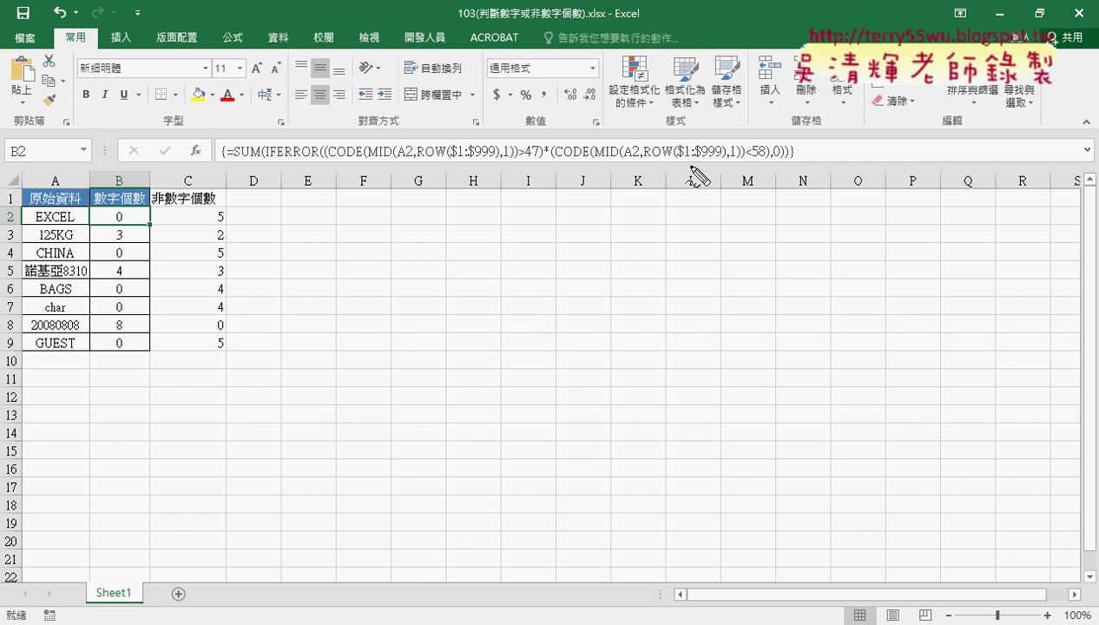
pyautogui.moveTo(232, 161); pyautogui.dragTo(781, 170)
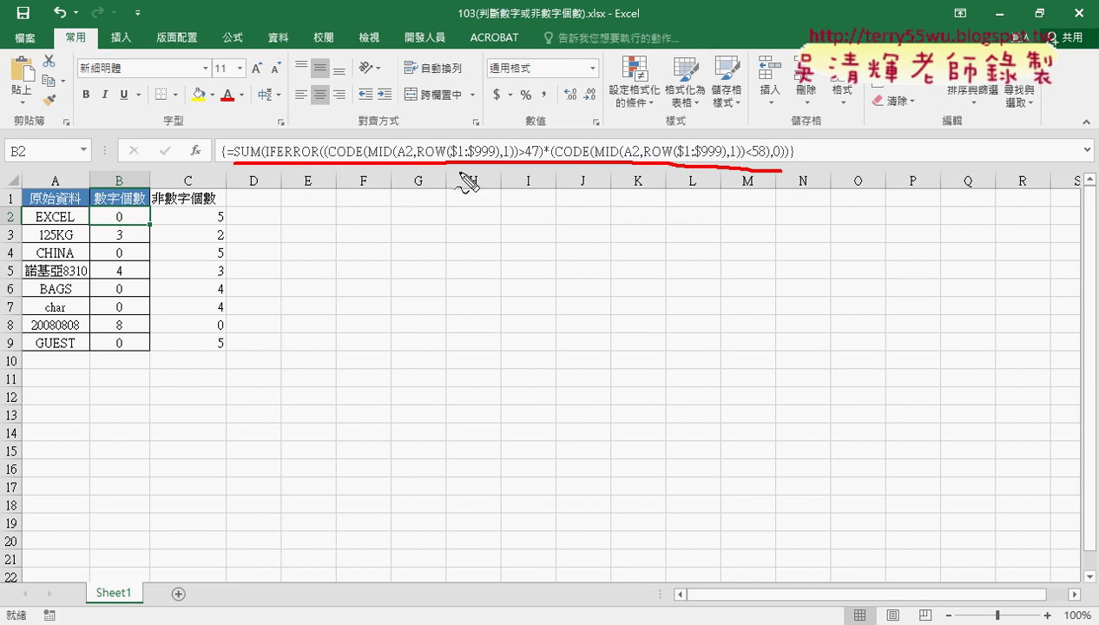
pyautogui.moveTo(420, 161); pyautogui.dragTo(439, 158)
pyautogui.moveTo(369, 160); pyautogui.dragTo(388, 158)
pyautogui.moveTo(33, 224); pyautogui.dragTo(47, 222)
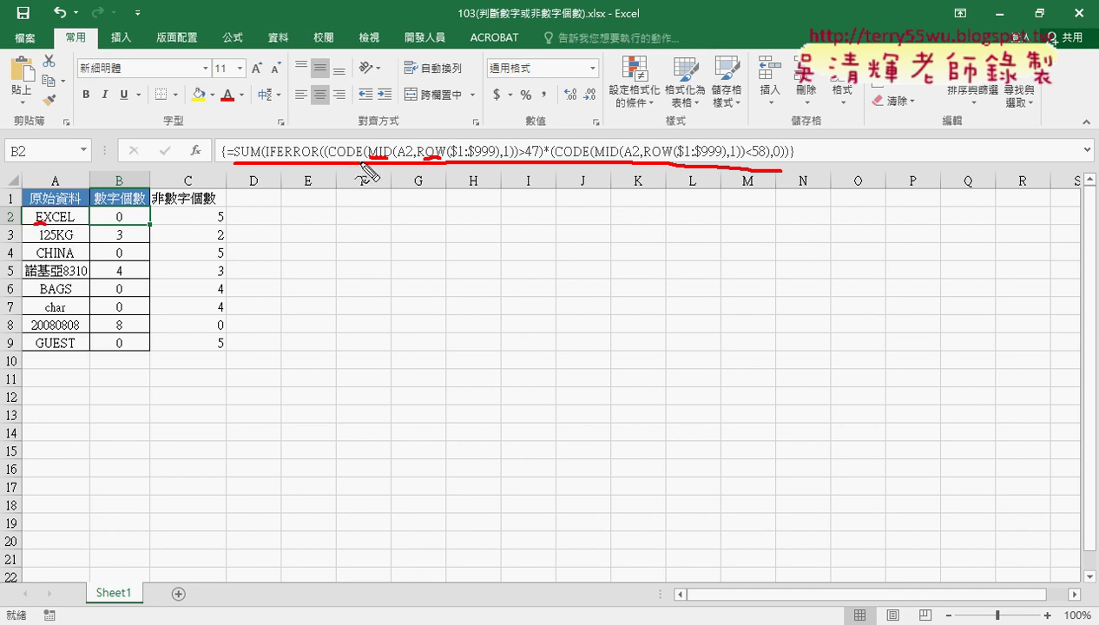
pyautogui.moveTo(365, 161); pyautogui.dragTo(321, 161)
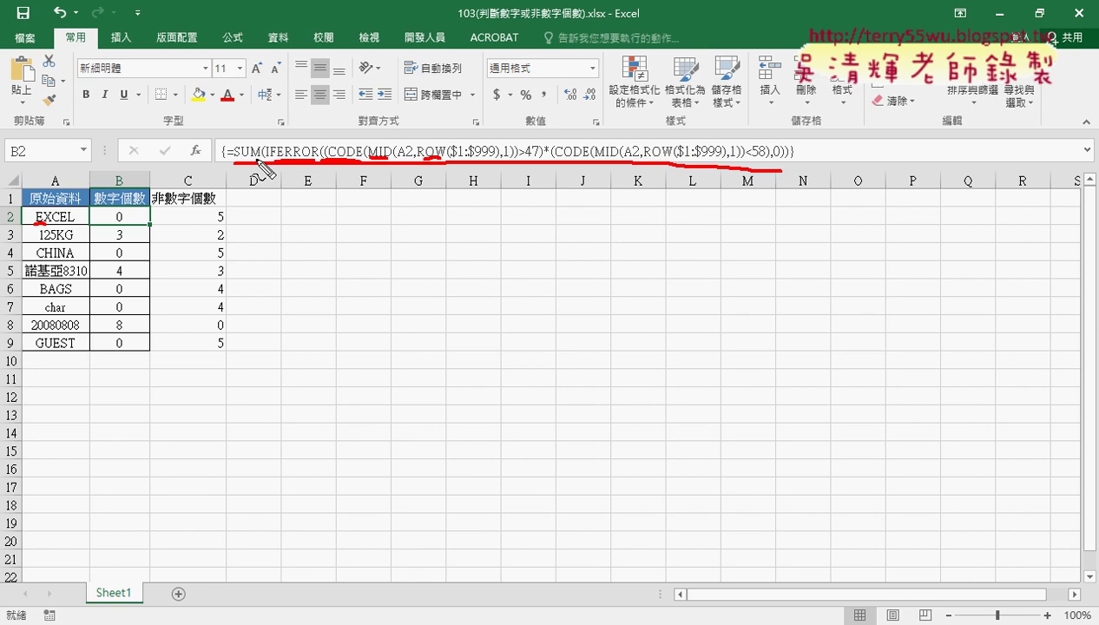
pyautogui.moveTo(262, 159); pyautogui.dragTo(236, 159)
pyautogui.moveTo(234, 114); pyautogui.dragTo(214, 172)
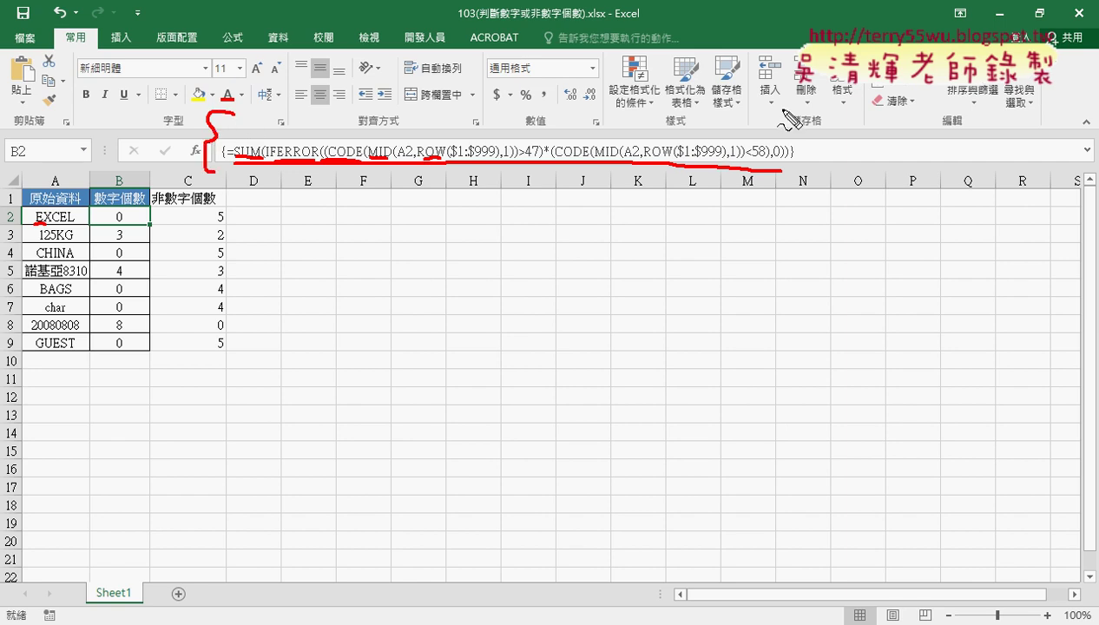
pyautogui.moveTo(783, 110); pyautogui.dragTo(778, 173)
pyautogui.moveTo(233, 183); pyautogui.dragTo(198, 184)
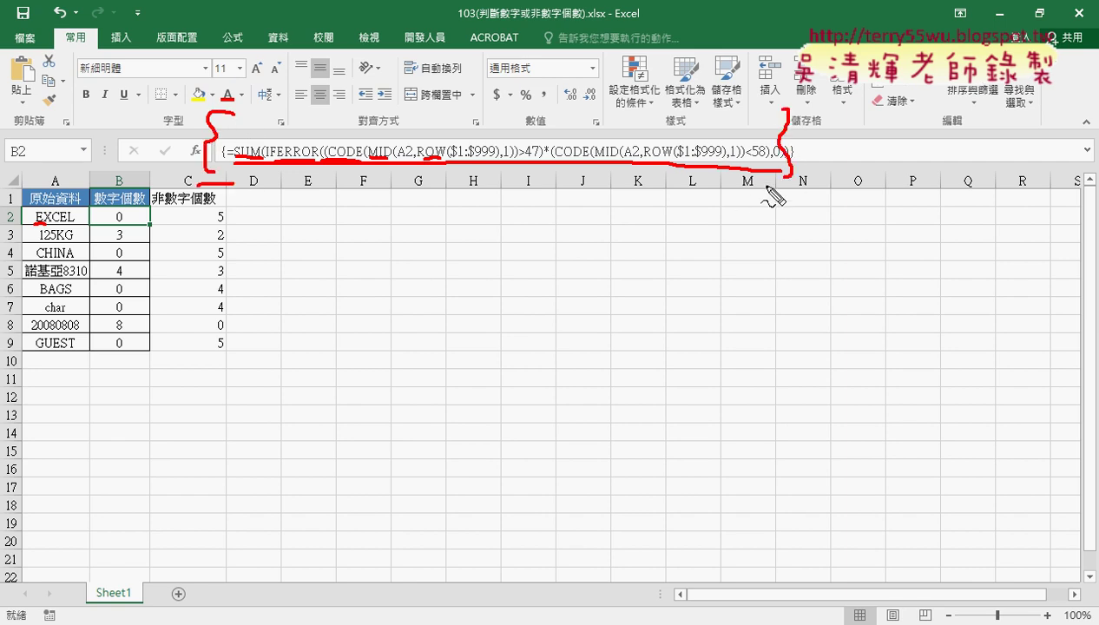
pyautogui.moveTo(766, 185); pyautogui.dragTo(786, 186)
pyautogui.press('Escape')
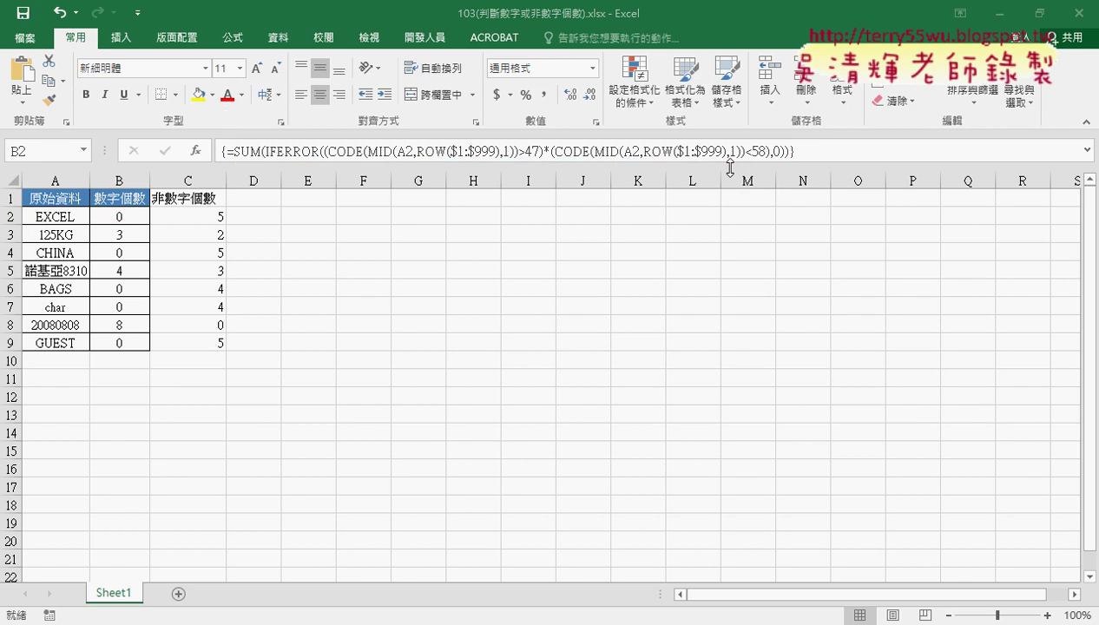
# Confirm B2's digit-count formula twice with Ctrl+Shift+Enter as an array formula.
pyautogui.click(356, 151)
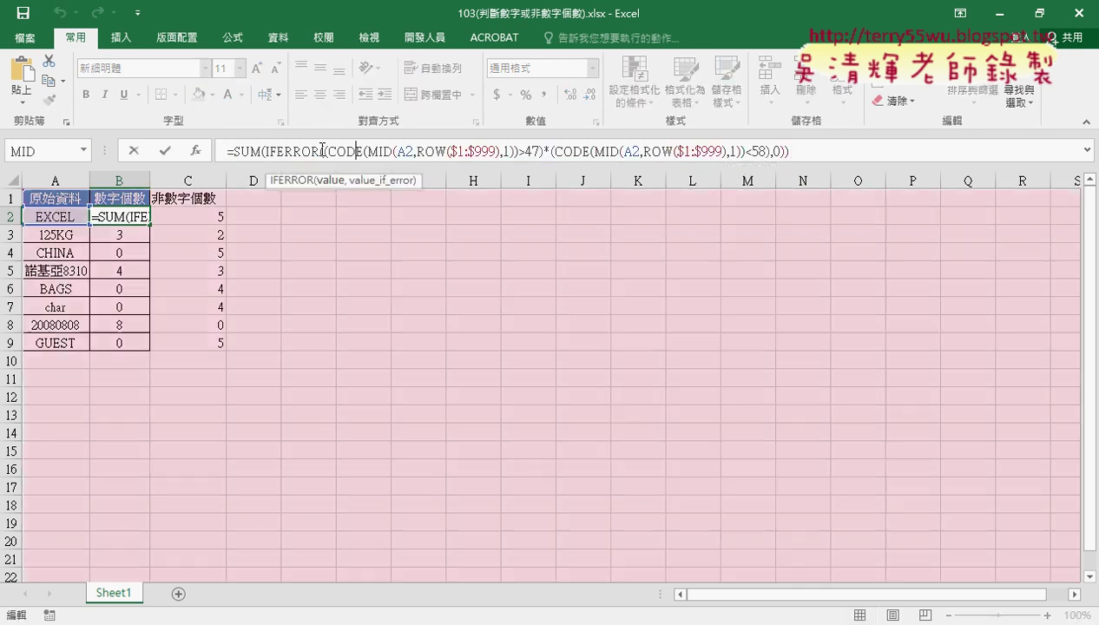
pyautogui.press('Home')
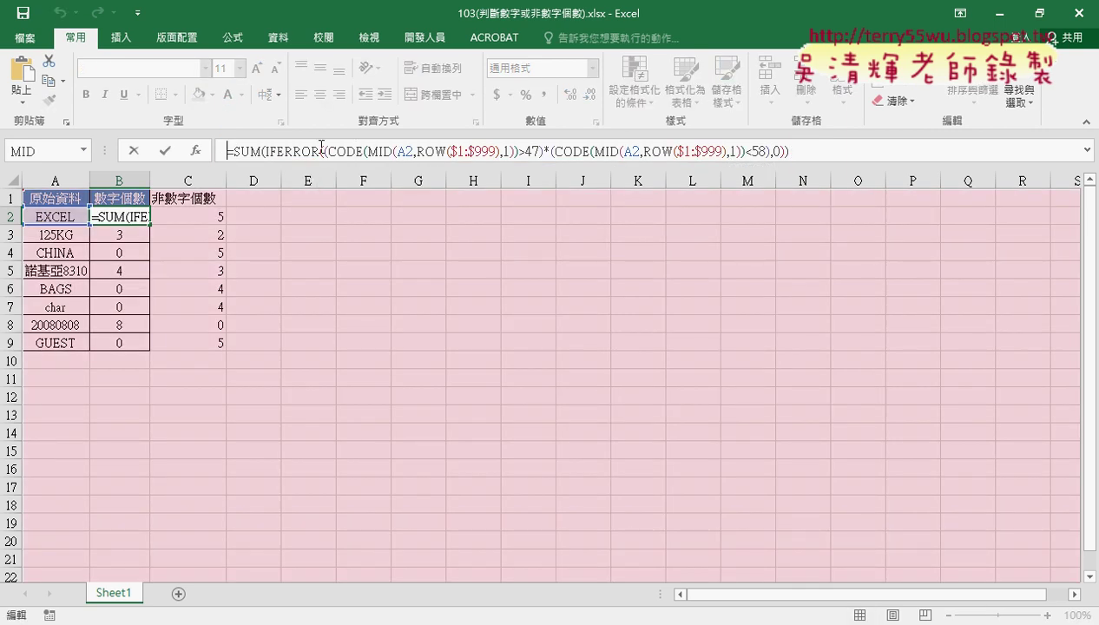
pyautogui.hotkey('ctrl', 'shift', 'Return')
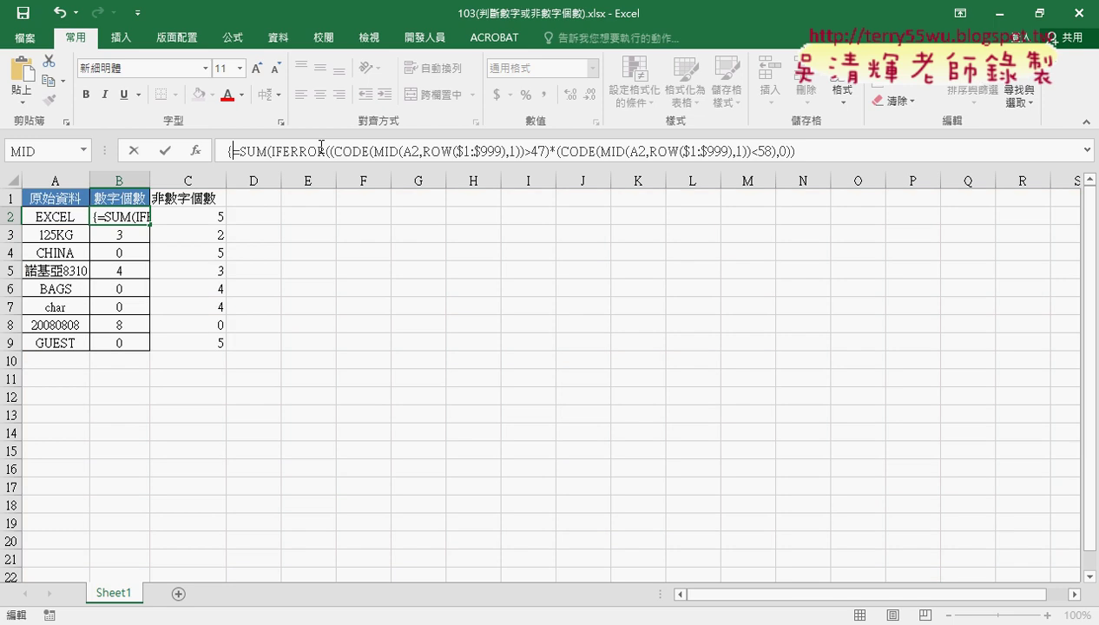
pyautogui.click(321, 150)
pyautogui.press('Home')
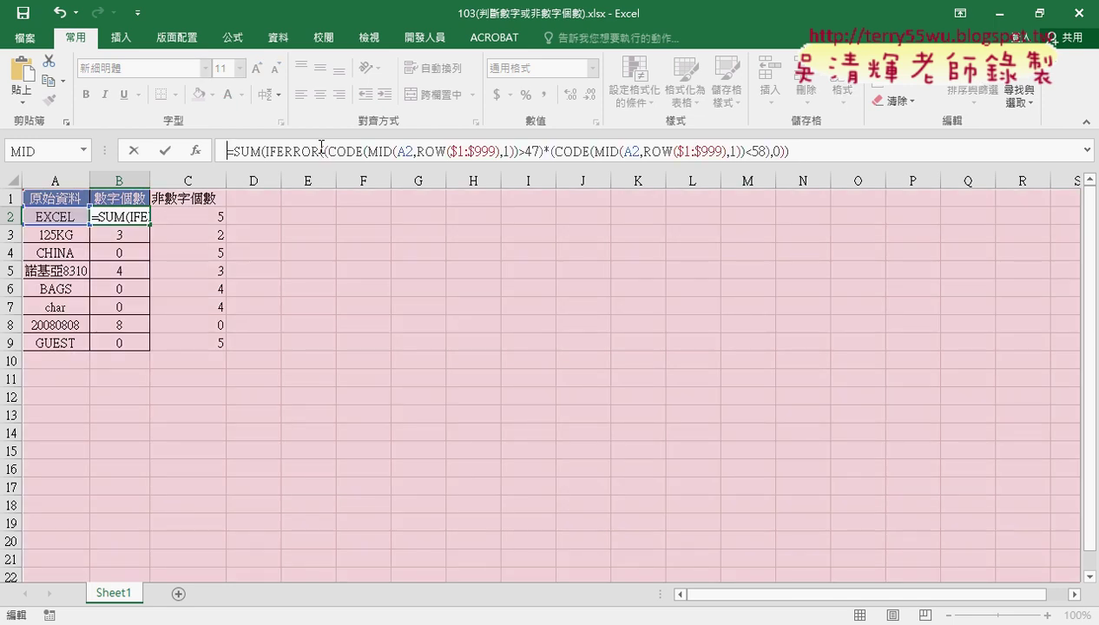
pyautogui.hotkey('ctrl', 'shift', 'Return')
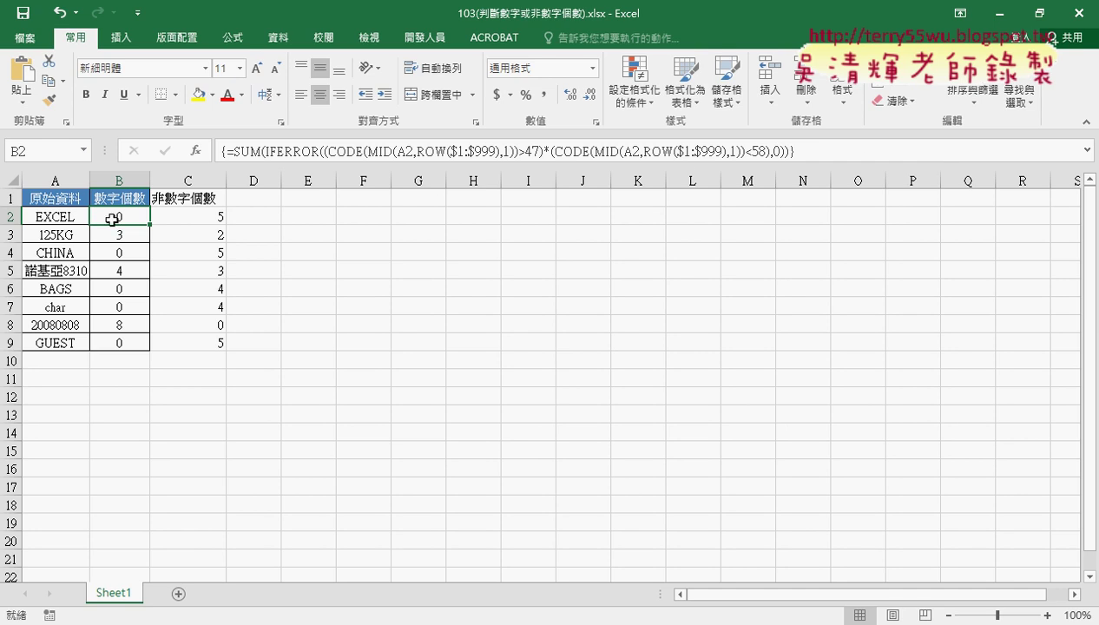
# Delete the counts in B2:C9, then switch to the File Explorer windows.
pyautogui.moveTo(115, 217)
pyautogui.mouseDown()
pyautogui.moveTo(198, 272)
pyautogui.moveTo(208, 344)
pyautogui.mouseUp()
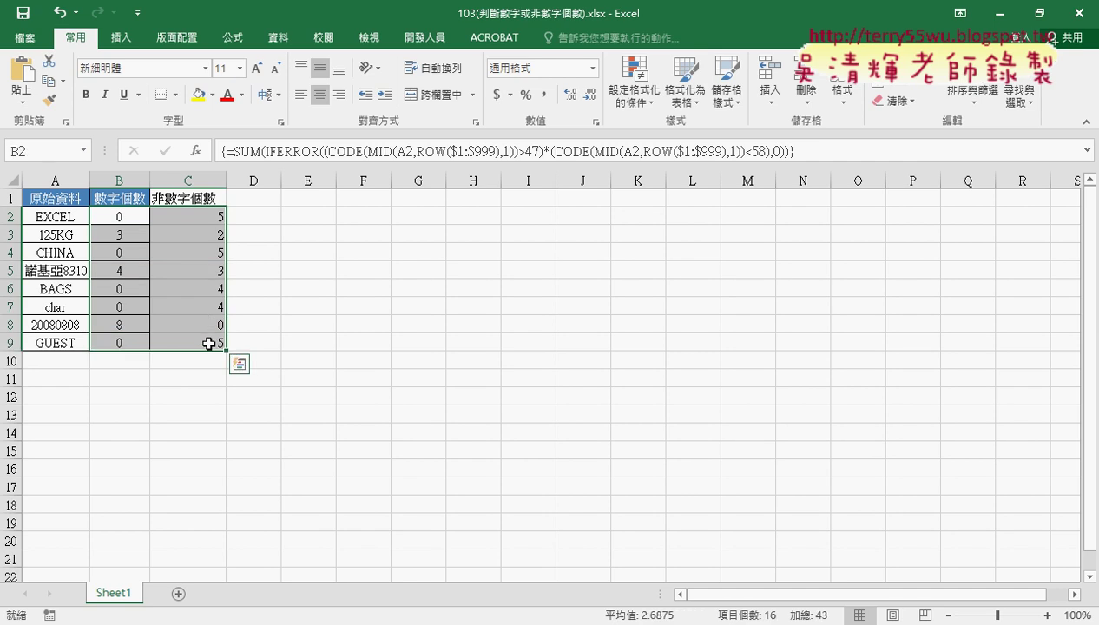
pyautogui.press('Delete')
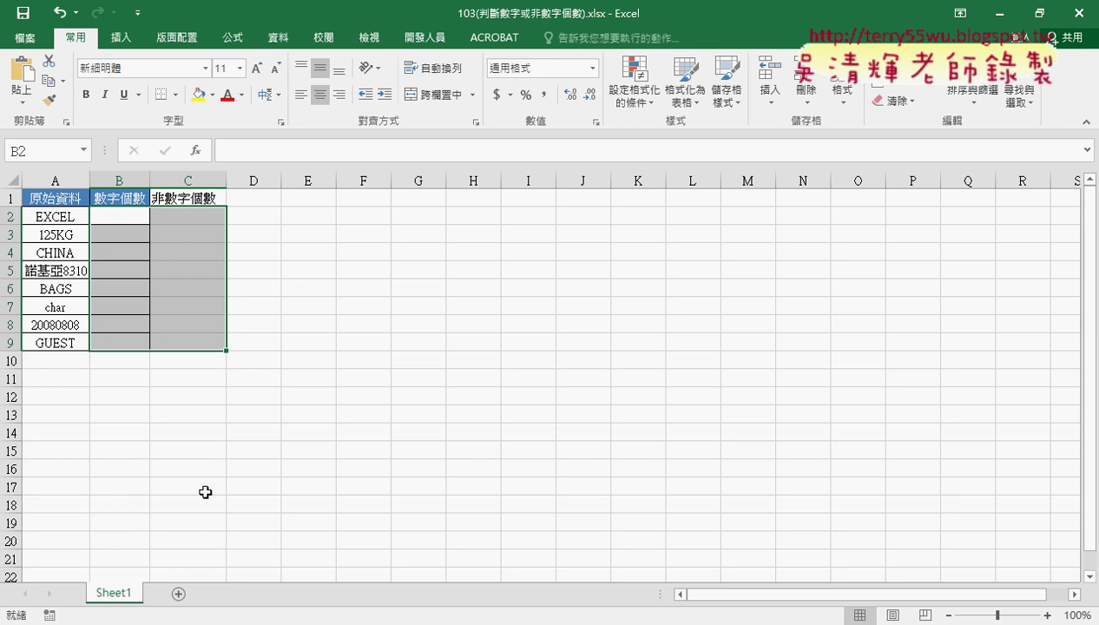
pyautogui.click(160, 618)
# Select 範例_字串切割.xlsx in the 01文字與資料函數 folder, then return to the cleared digit-counting sheet.
pyautogui.click(113, 593)
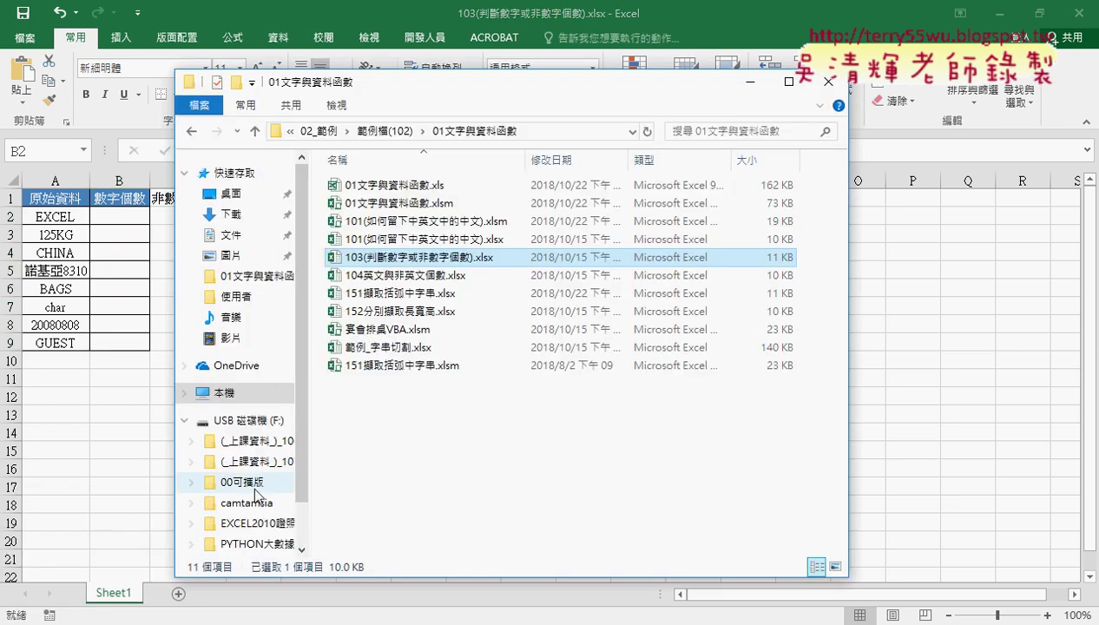
pyautogui.click(408, 348)
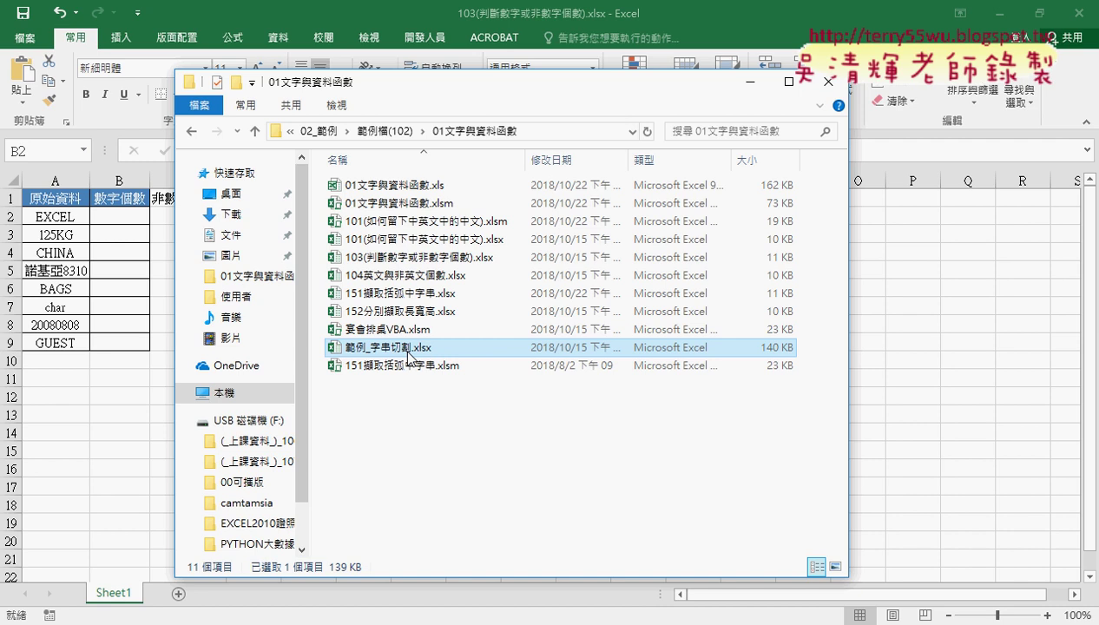
pyautogui.click(63, 216)
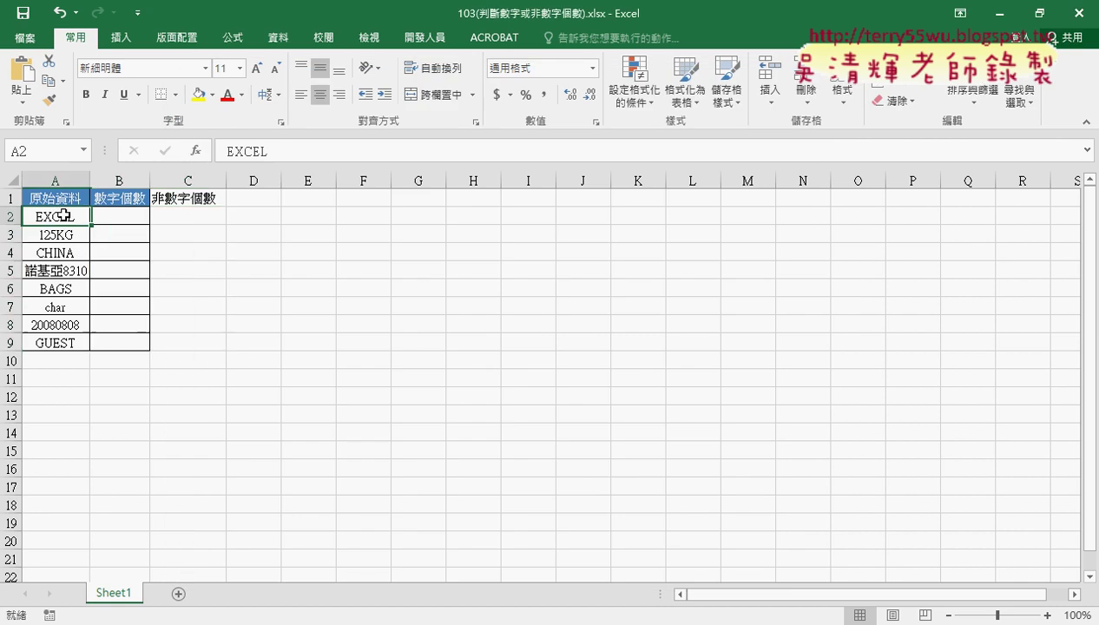